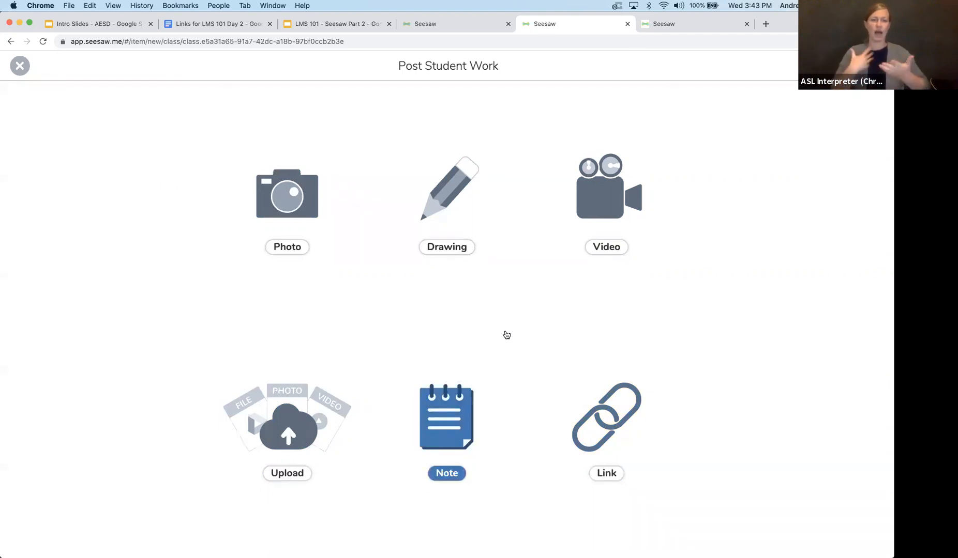
Start a photo post, allow the site to use the camera, and take a thumbs-up photo.
left_click(299, 210)
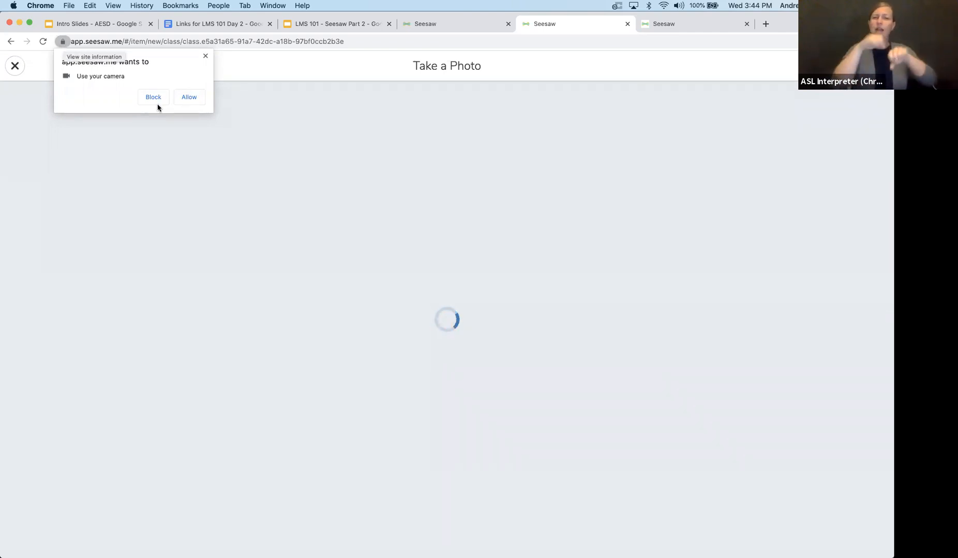
left_click(181, 98)
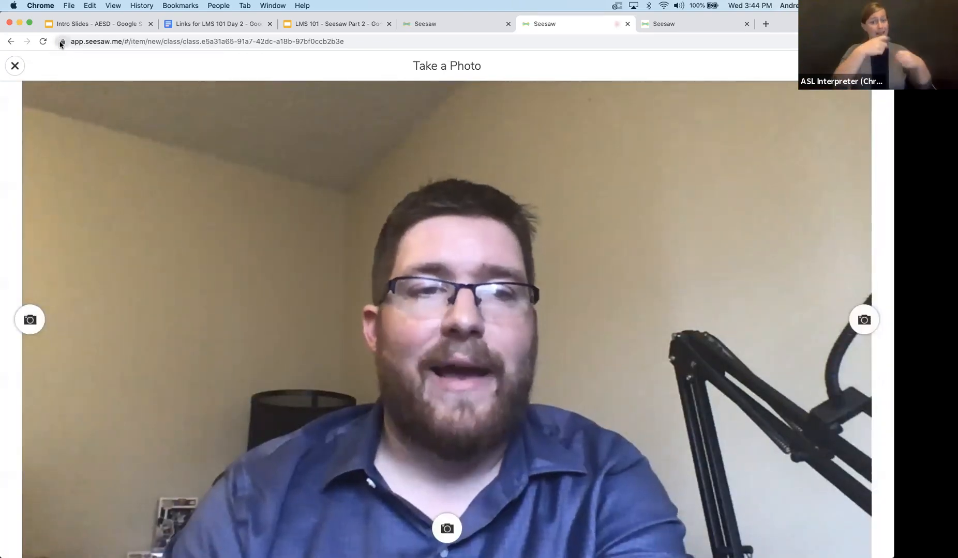
left_click(63, 41)
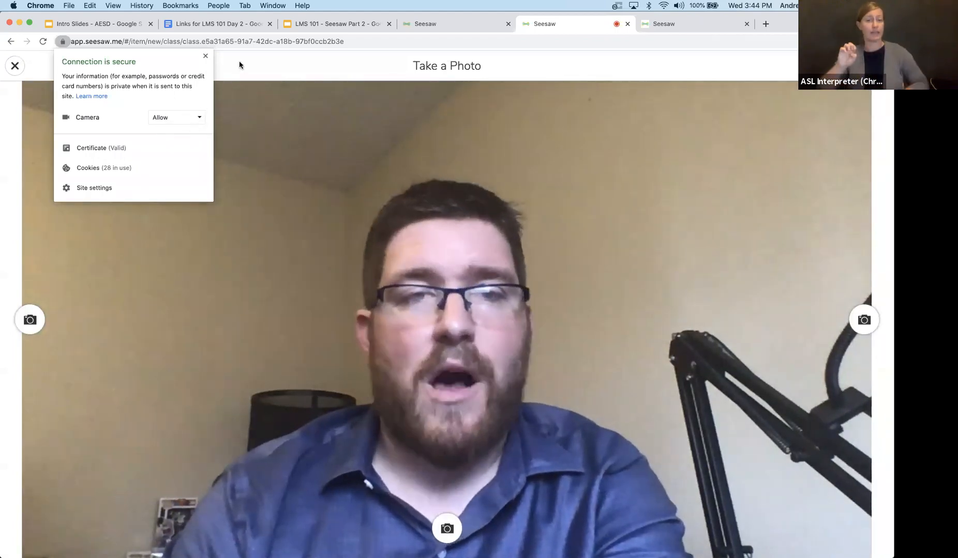
left_click(239, 61)
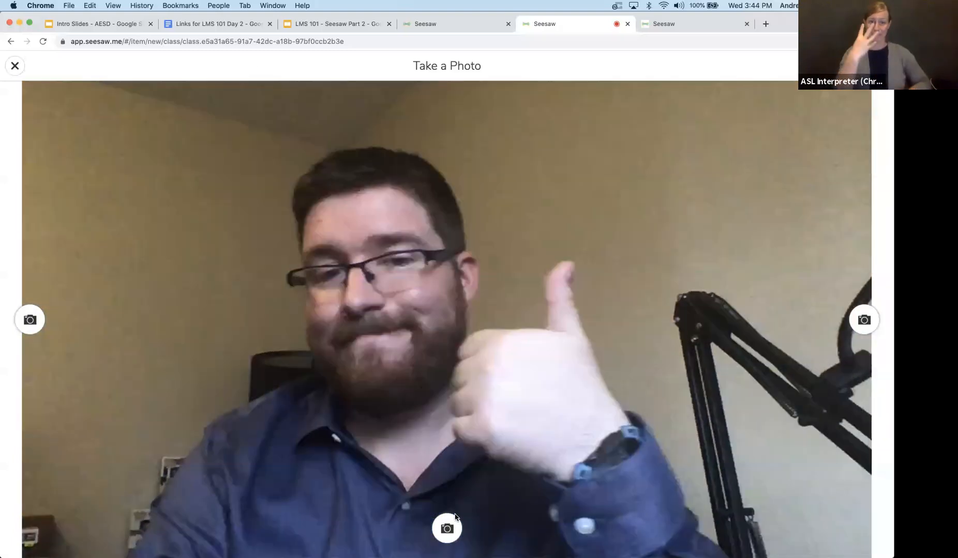
left_click(453, 529)
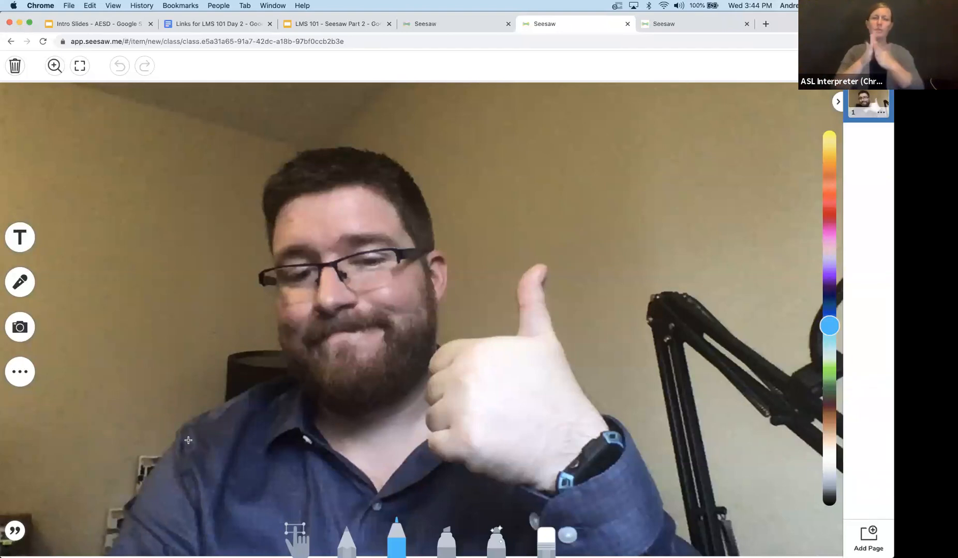
Take a second photo, add it onto the first one, shrink it and place it above the raised thumb.
left_click(30, 341)
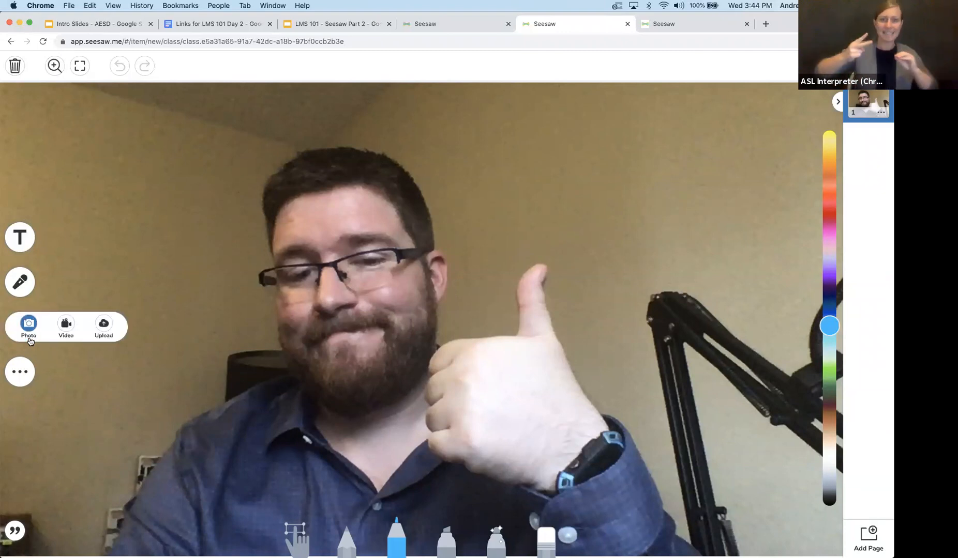
left_click(29, 324)
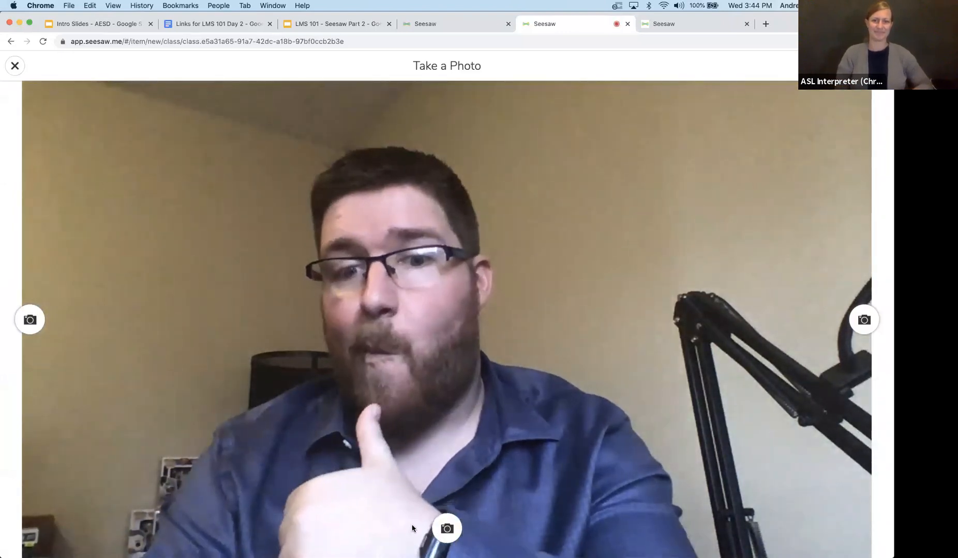
left_click(444, 528)
left_click_drag(417, 361, 622, 251)
left_click_drag(636, 91, 635, 101)
left_click_drag(414, 100, 562, 171)
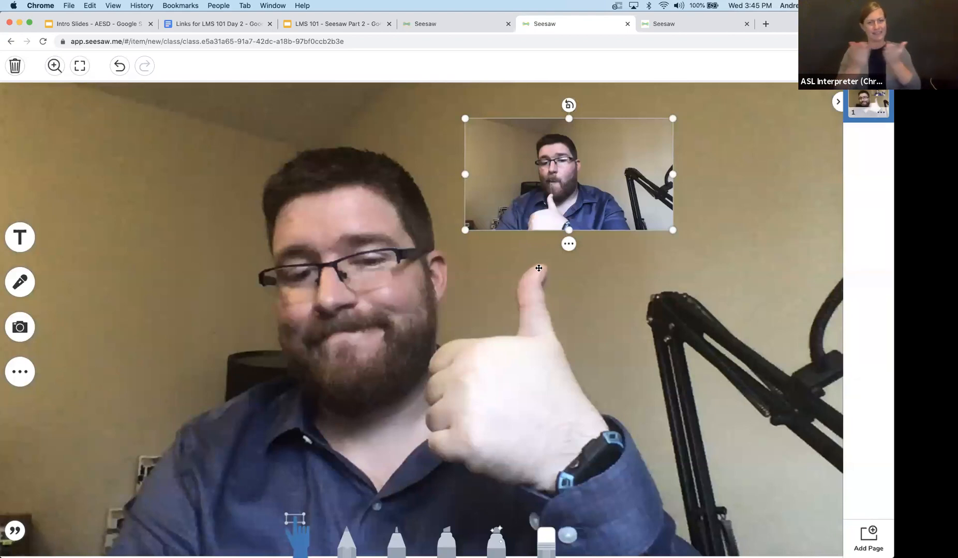
left_click(568, 246)
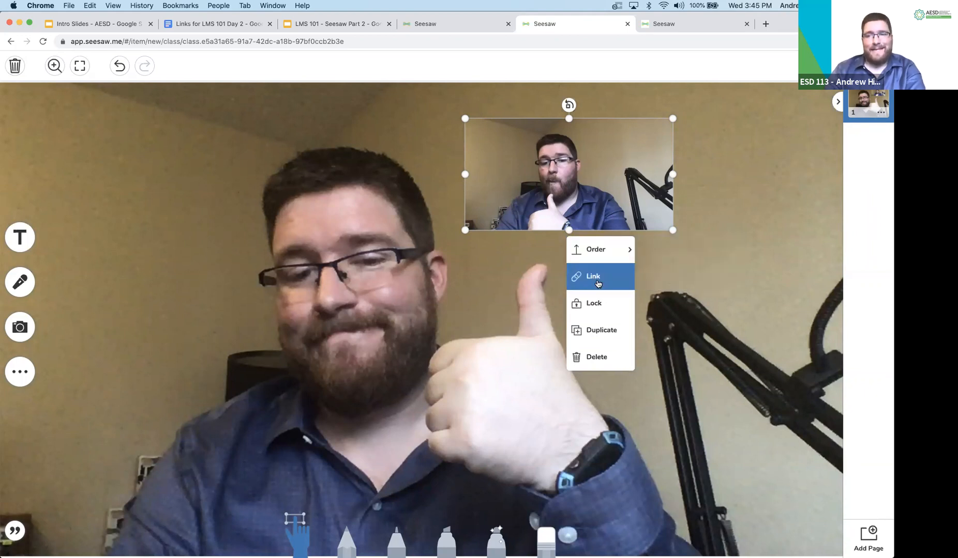
left_click(598, 280)
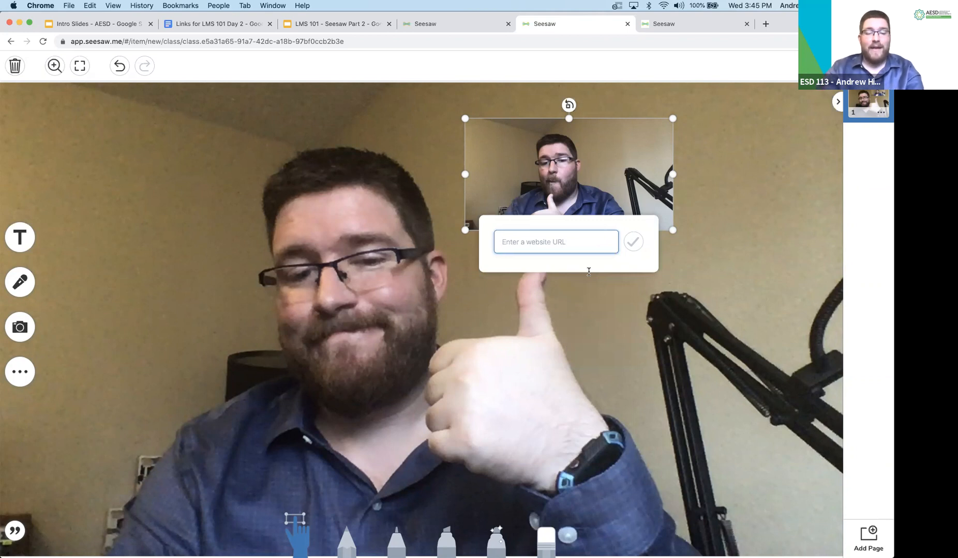
type("www.google.com")
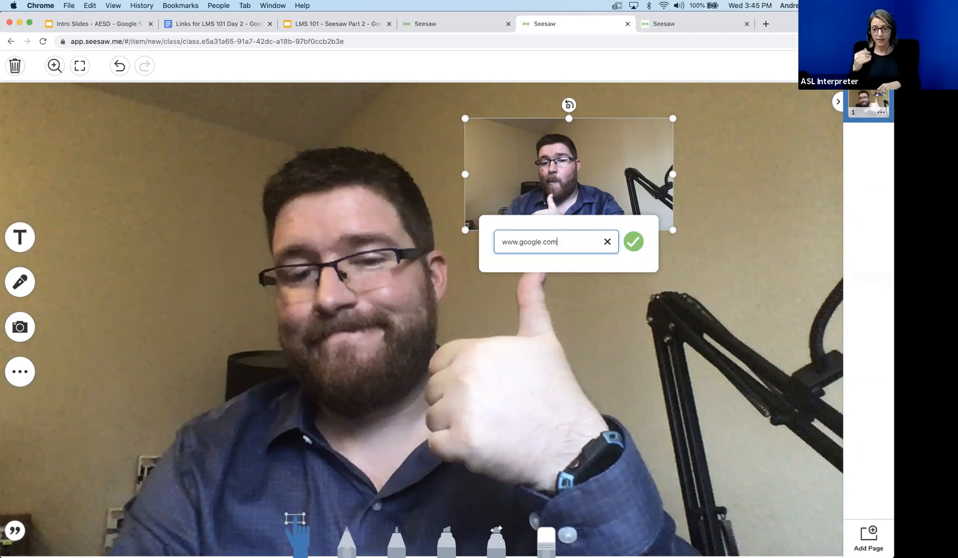
left_click(633, 242)
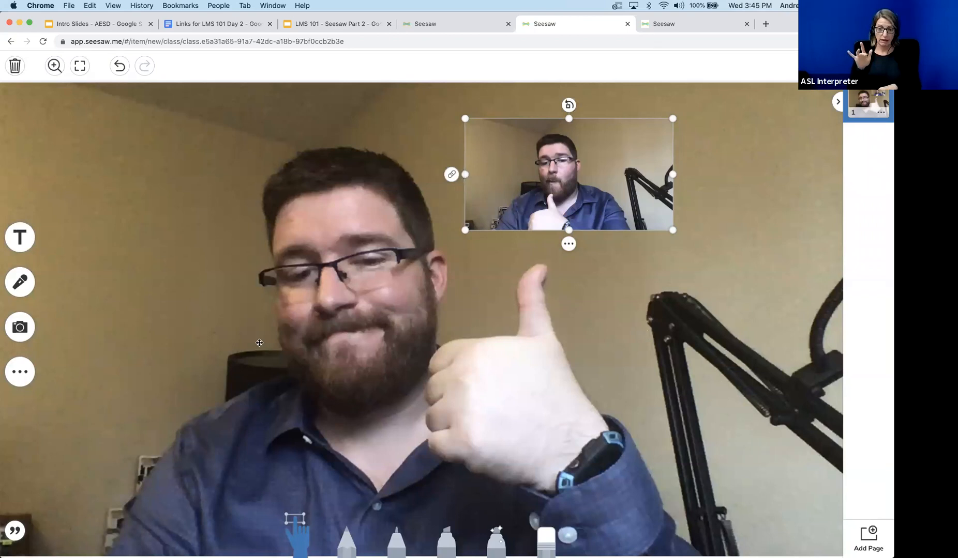
left_click(568, 245)
mouse_move(575, 256)
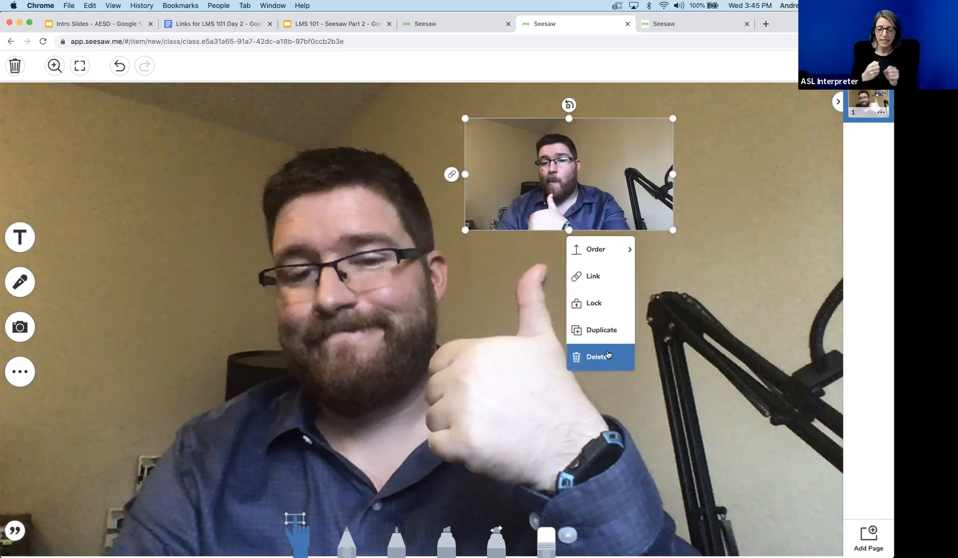
left_click(661, 294)
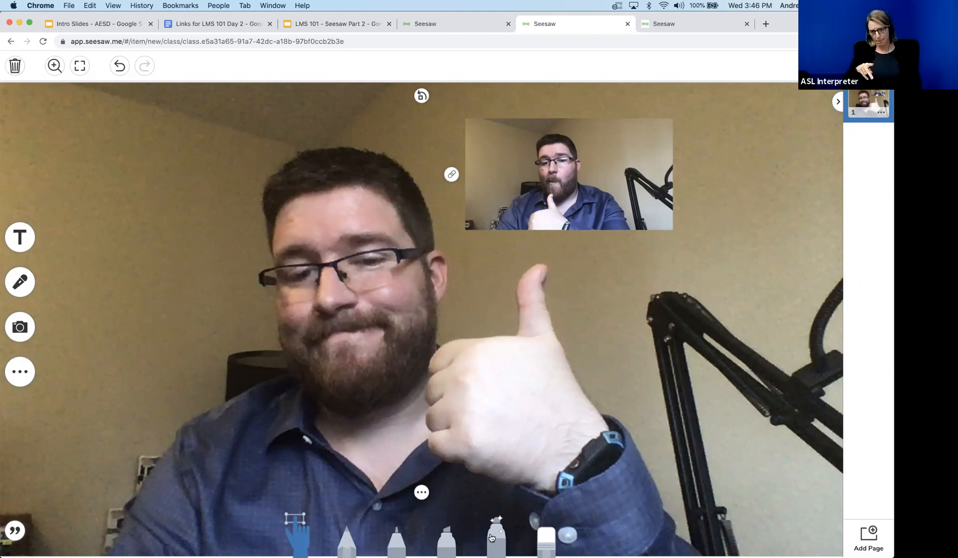
Draw a purple star with the pencil on the blank wall beside the head in the large photo.
left_click(344, 549)
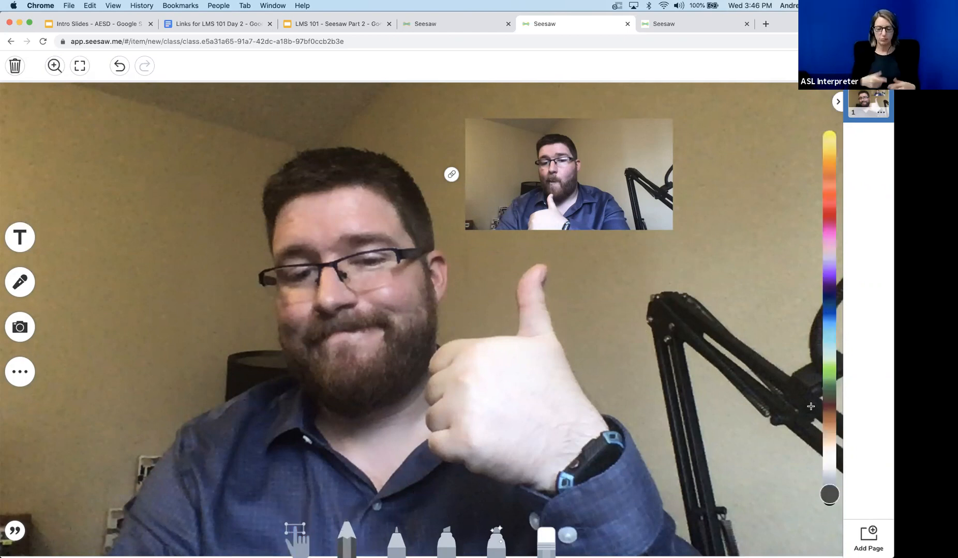
mouse_move(829, 493)
left_mouse_down()
mouse_move(828, 273)
mouse_move(815, 277)
left_mouse_up()
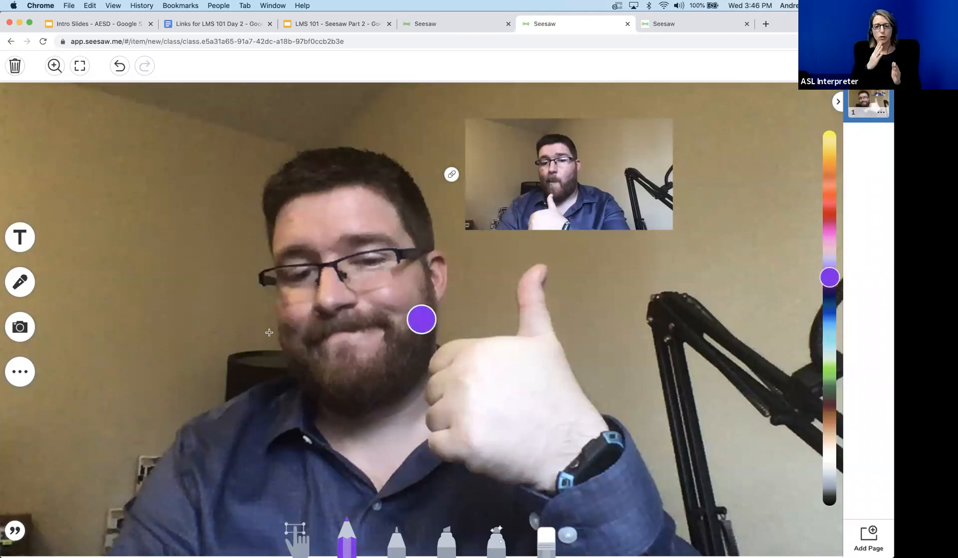
mouse_move(157, 248)
left_mouse_down()
mouse_move(146, 235)
mouse_move(174, 214)
mouse_move(165, 181)
mouse_move(159, 258)
left_mouse_up()
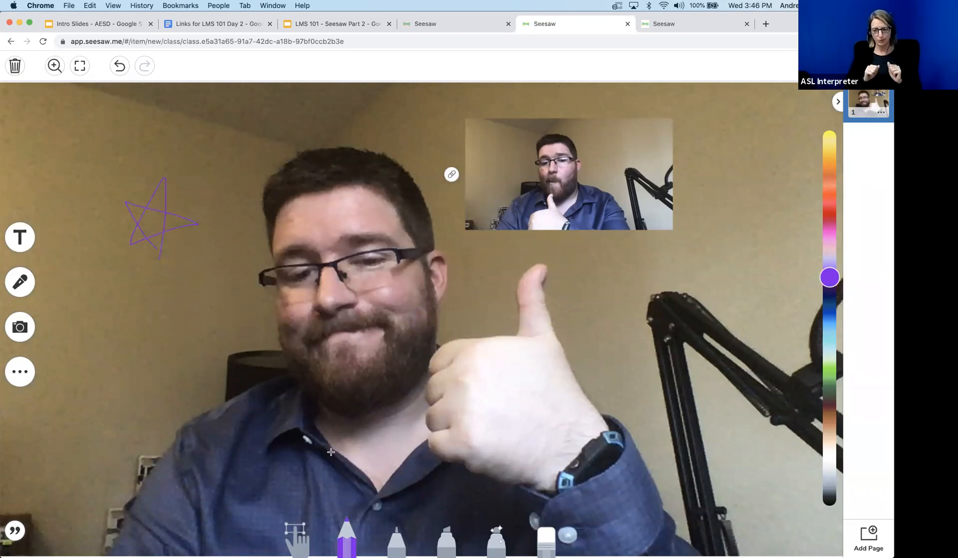
Handwrite "Hi" in blue with the marker beneath the small inset photo.
left_click(397, 543)
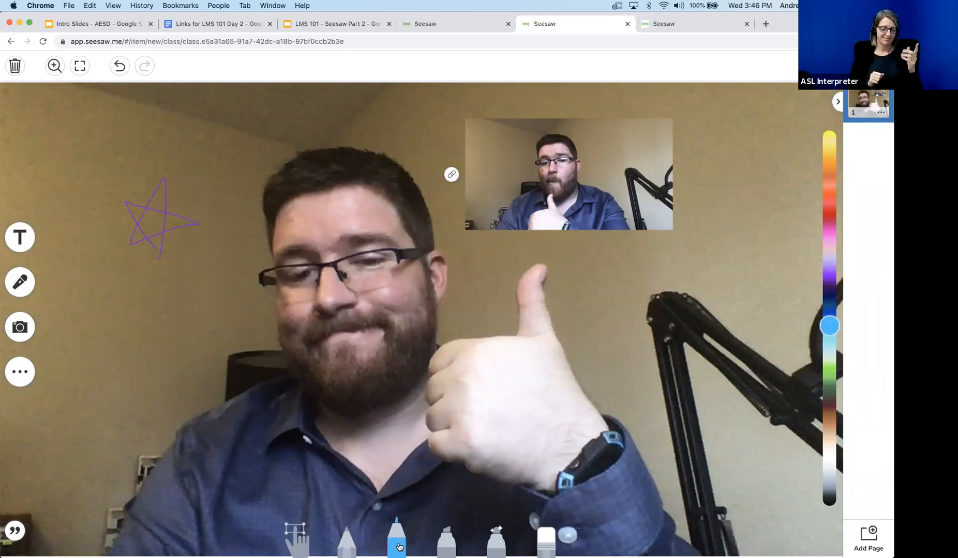
mouse_move(826, 323)
left_mouse_down()
mouse_move(828, 338)
mouse_move(827, 323)
left_mouse_up()
left_click_drag(589, 273, 603, 305)
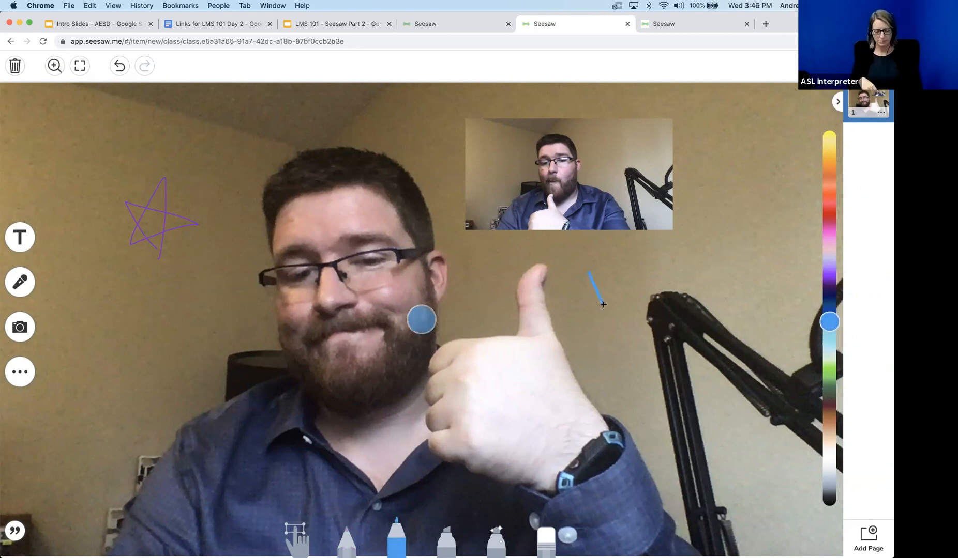
mouse_move(602, 269)
left_mouse_down()
mouse_move(618, 300)
mouse_move(593, 287)
mouse_move(634, 284)
left_mouse_up()
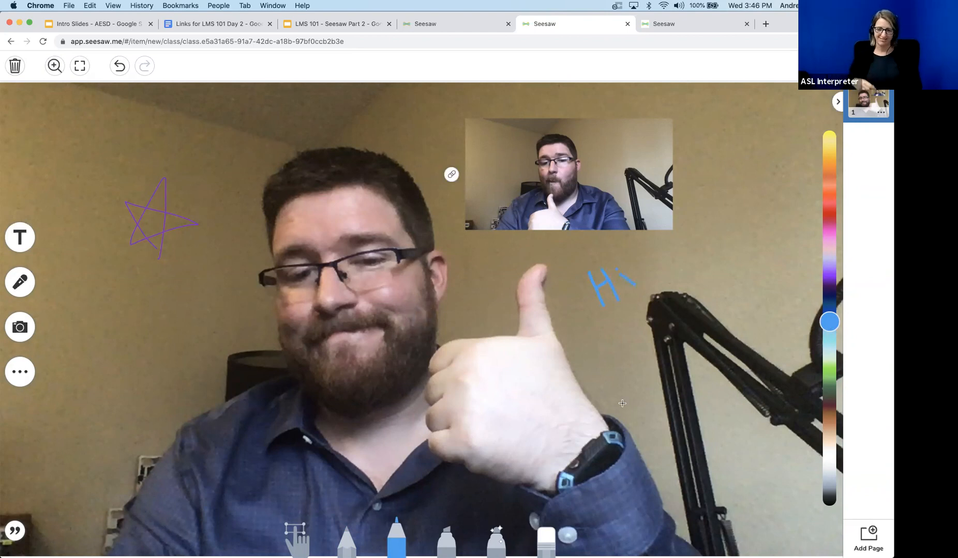
Draw a large orange-red highlighter spiral below the purple star.
left_click(448, 543)
left_click_drag(826, 138, 829, 198)
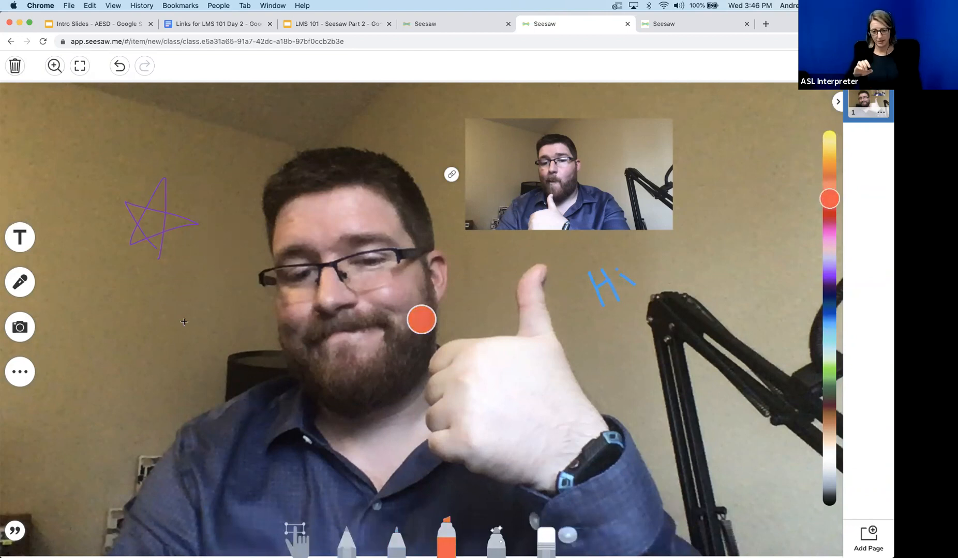
mouse_move(187, 305)
left_mouse_down()
mouse_move(199, 362)
mouse_move(201, 274)
left_mouse_up()
mouse_move(158, 357)
left_mouse_down()
mouse_move(257, 370)
mouse_move(157, 404)
left_mouse_up()
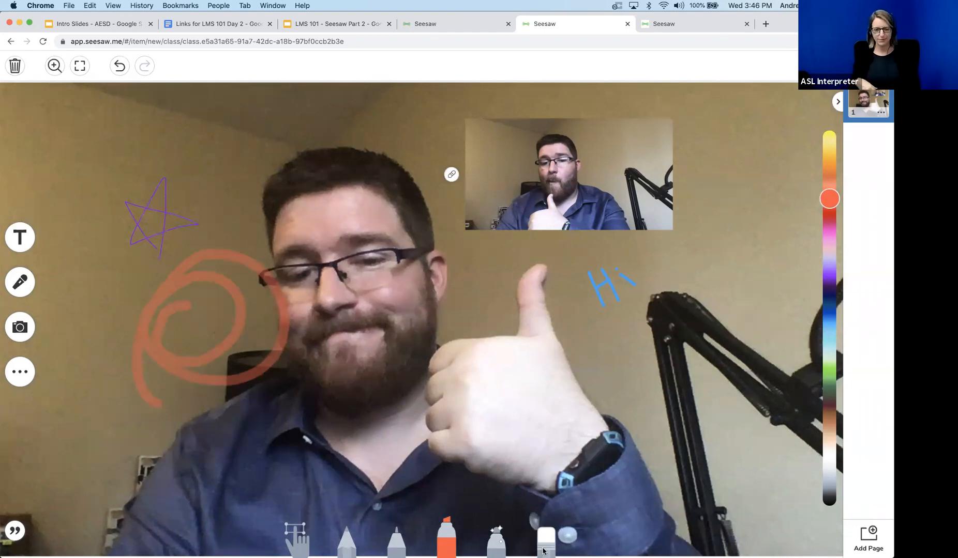
Draw a large green glowing spiral around the word "Hi", extending over the inset photo.
left_click(495, 543)
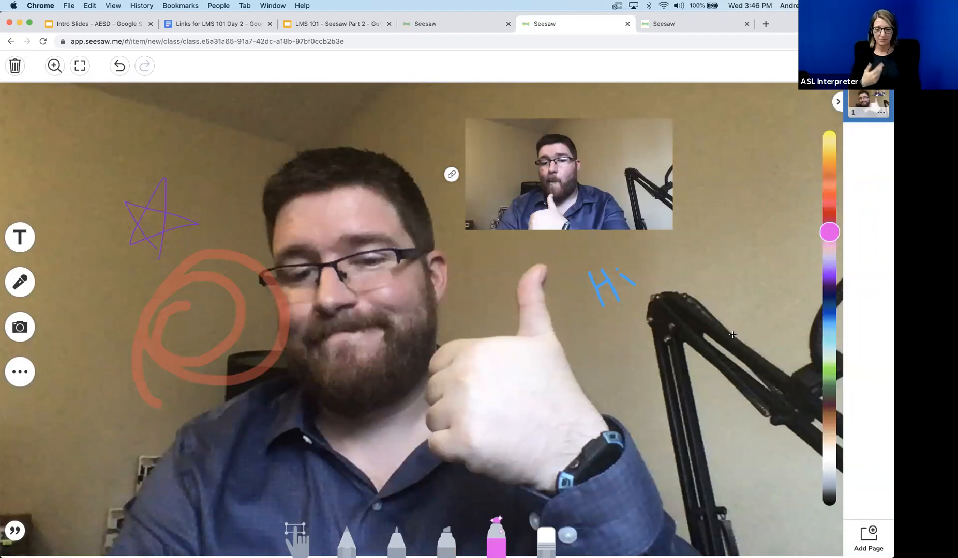
left_click_drag(824, 231, 829, 369)
mouse_move(598, 336)
left_mouse_down()
mouse_move(561, 335)
mouse_move(573, 266)
mouse_move(670, 320)
mouse_move(608, 365)
left_mouse_up()
mouse_move(548, 372)
left_mouse_down()
mouse_move(493, 368)
mouse_move(492, 266)
mouse_move(617, 225)
mouse_move(698, 219)
mouse_move(669, 170)
mouse_move(628, 176)
left_mouse_up()
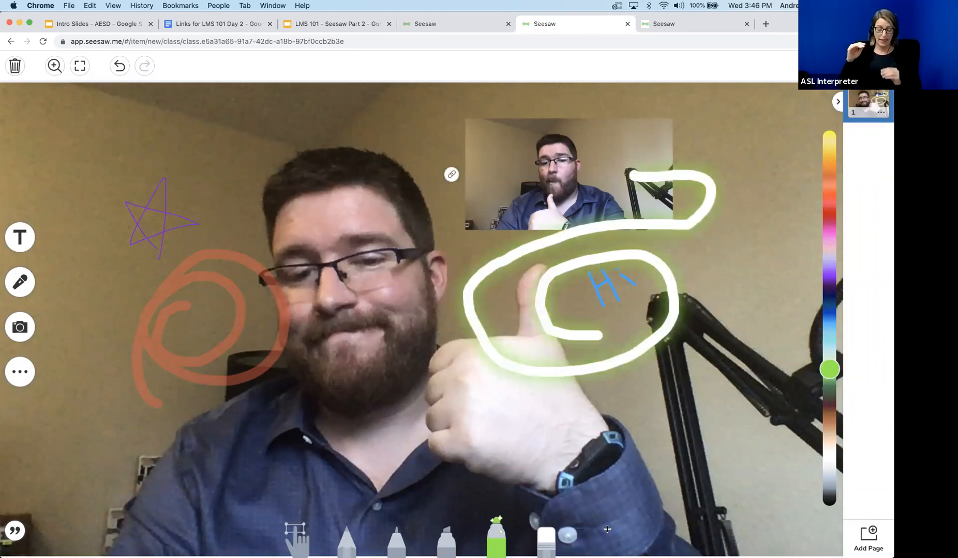
Erase the orange-red highlighter spiral.
left_click(546, 540)
mouse_move(189, 348)
left_mouse_down()
mouse_move(165, 327)
mouse_move(137, 343)
left_mouse_up()
mouse_move(178, 284)
left_mouse_down()
mouse_move(239, 233)
mouse_move(234, 259)
mouse_move(274, 291)
mouse_move(284, 338)
mouse_move(269, 368)
mouse_move(228, 384)
mouse_move(236, 311)
mouse_move(171, 417)
mouse_move(200, 326)
mouse_move(162, 403)
left_mouse_up()
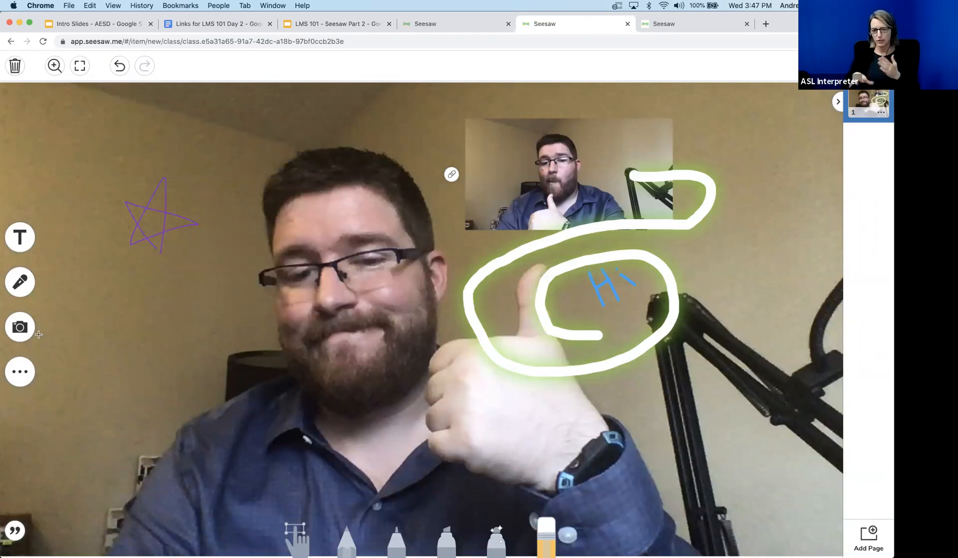
Add a text label reading "Please click and go to the following link", shrunk and placed by the inset photo's link icon.
left_click(22, 238)
type("Please view the")
key("BackSpace")
key("BackSpace")
key("BackSpace")
key("BackSpace")
key("BackSpace")
key("BackSpace")
key("BackSpace")
key("BackSpace")
key("BackSpace")
type("cick a")
key("BackSpace")
key("BackSpace")
key("BackSpace")
key("BackSpace")
key("BackSpace")
type("lick ad go")
key("BackSpace")
key("BackSpace")
key("BackSpace")
key("BackSpace")
type("nd go to the followi")
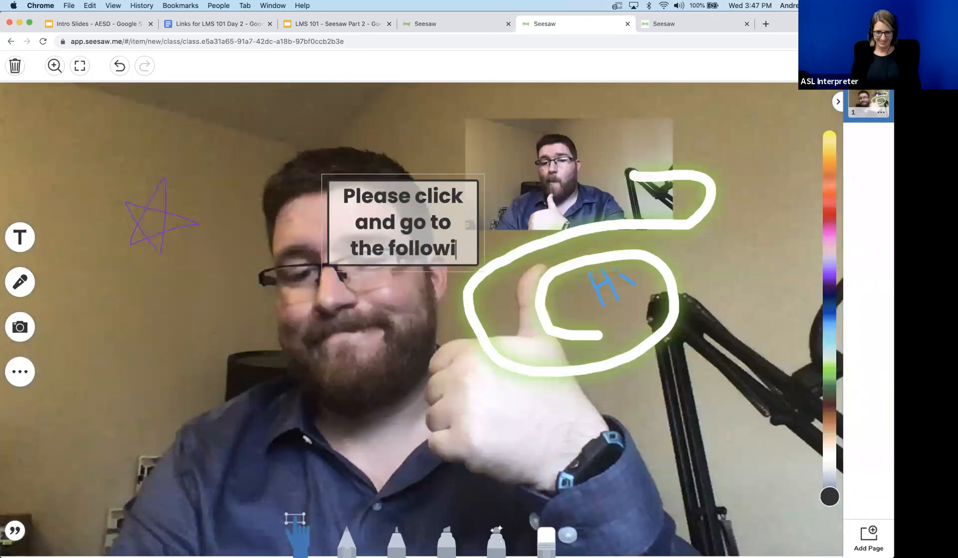
type("ng link")
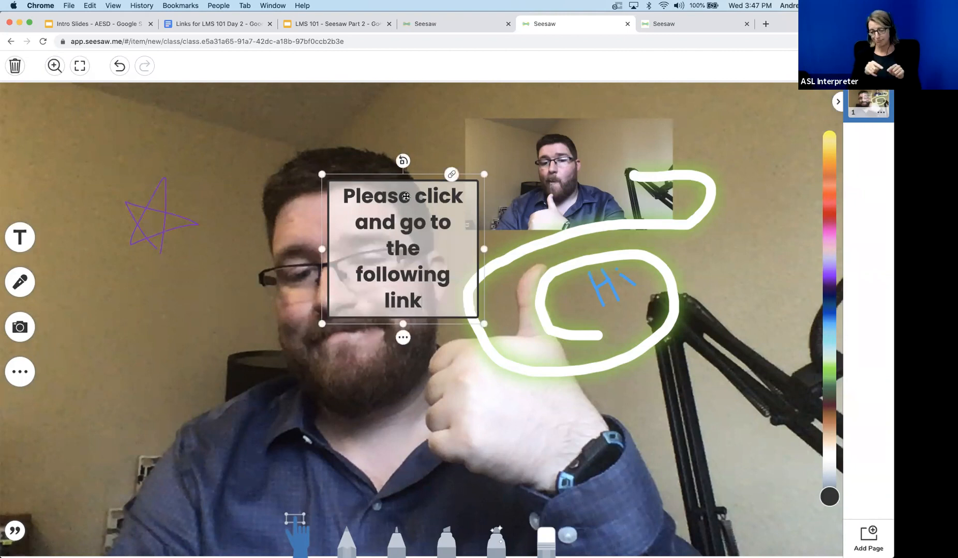
left_click_drag(333, 181, 459, 128)
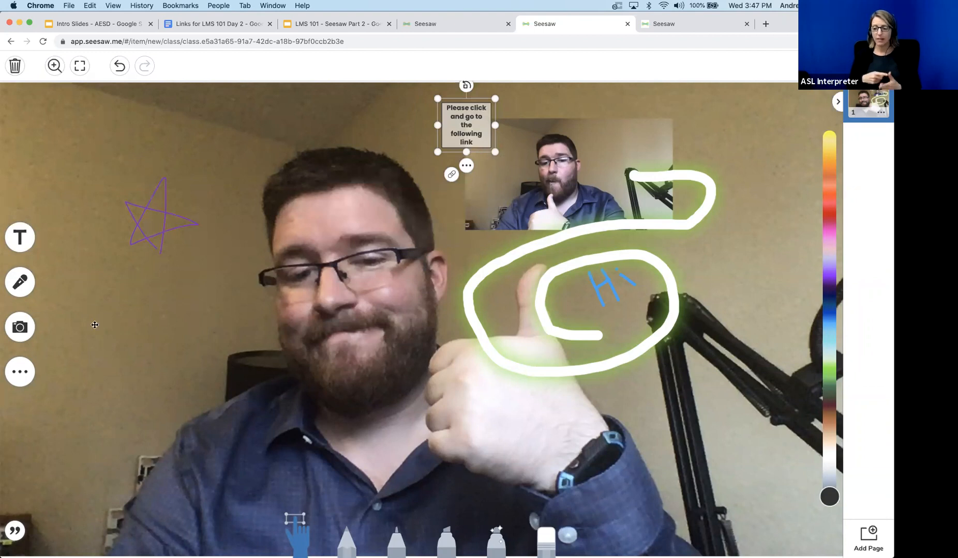
Record a voice narration over the page, allowing microphone access, then pause and finish the recording.
left_click(18, 283)
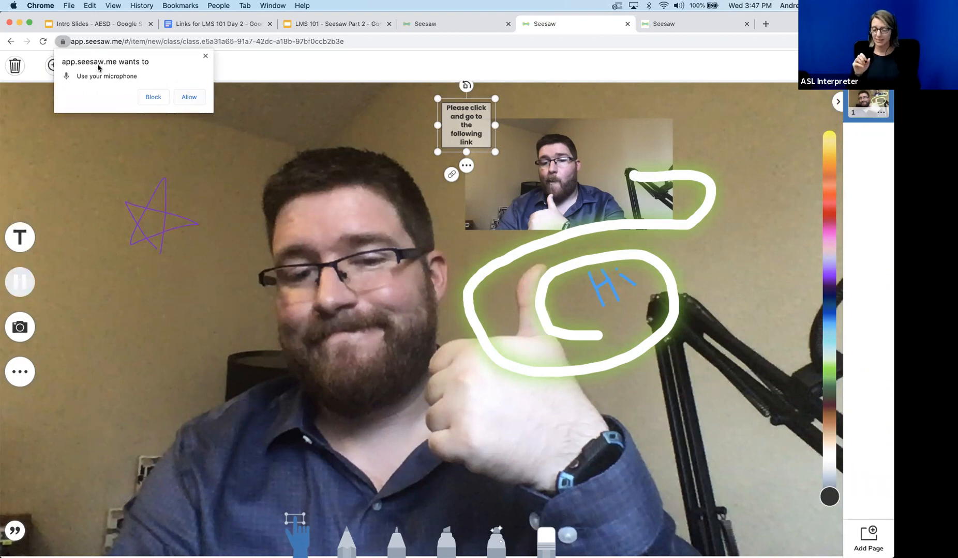
left_click(190, 97)
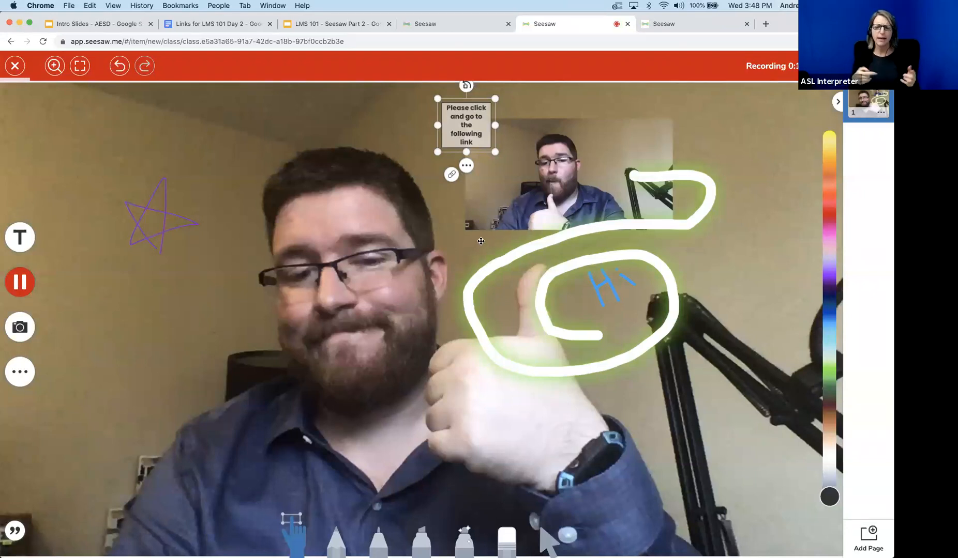
left_click(28, 290)
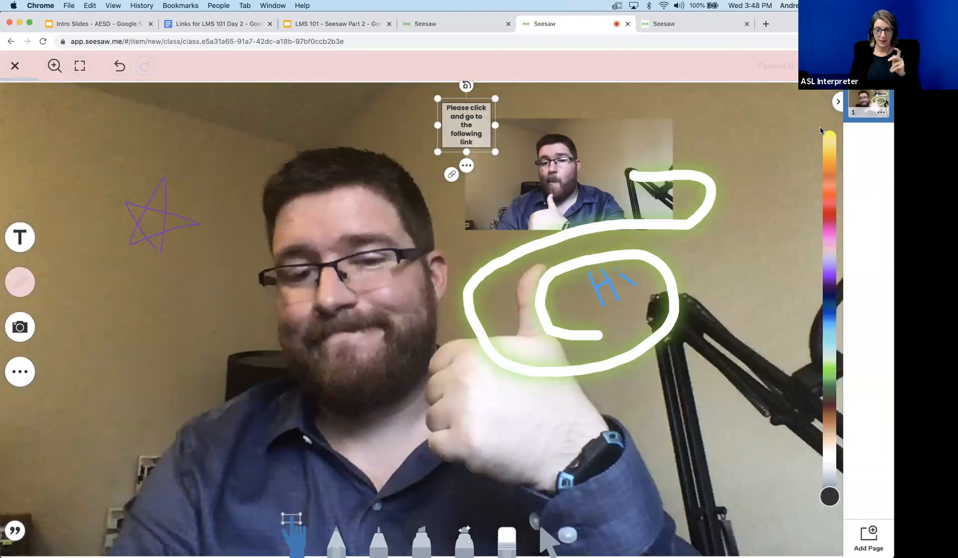
left_click(878, 66)
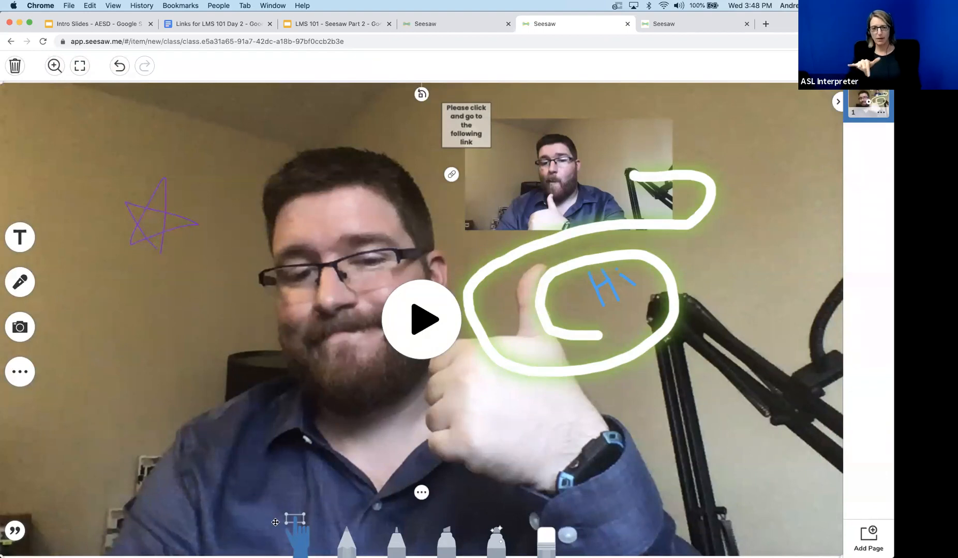
Insert a blue speech bubble shape onto the page.
left_click(19, 371)
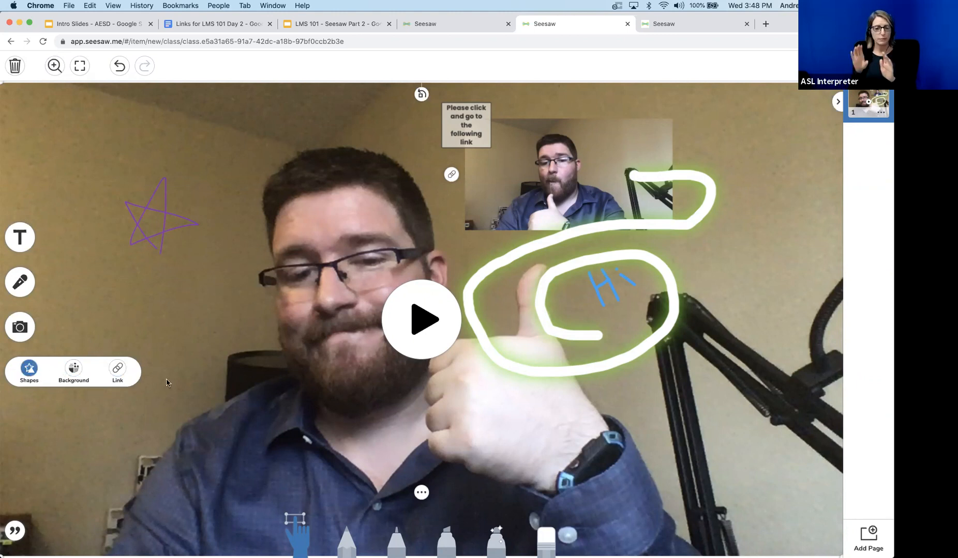
left_click(27, 366)
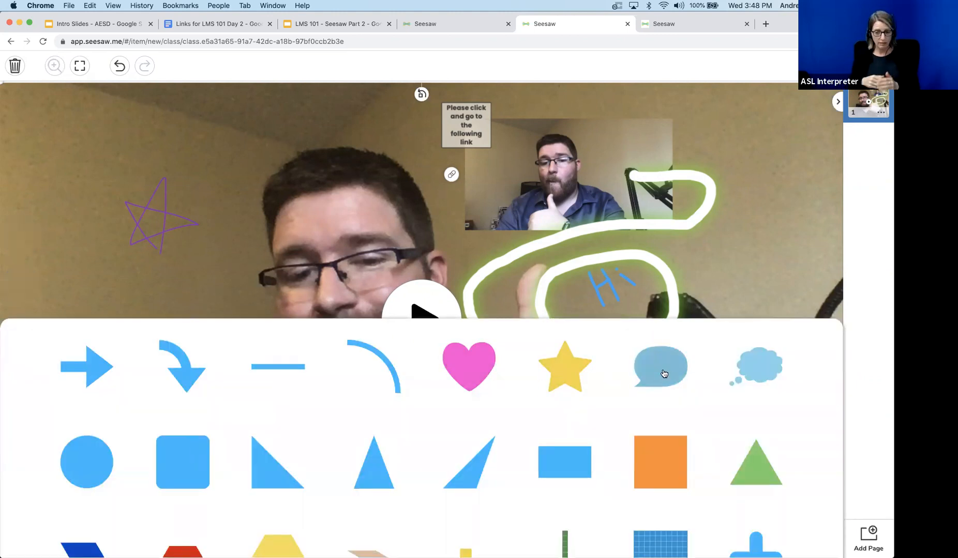
left_click(650, 367)
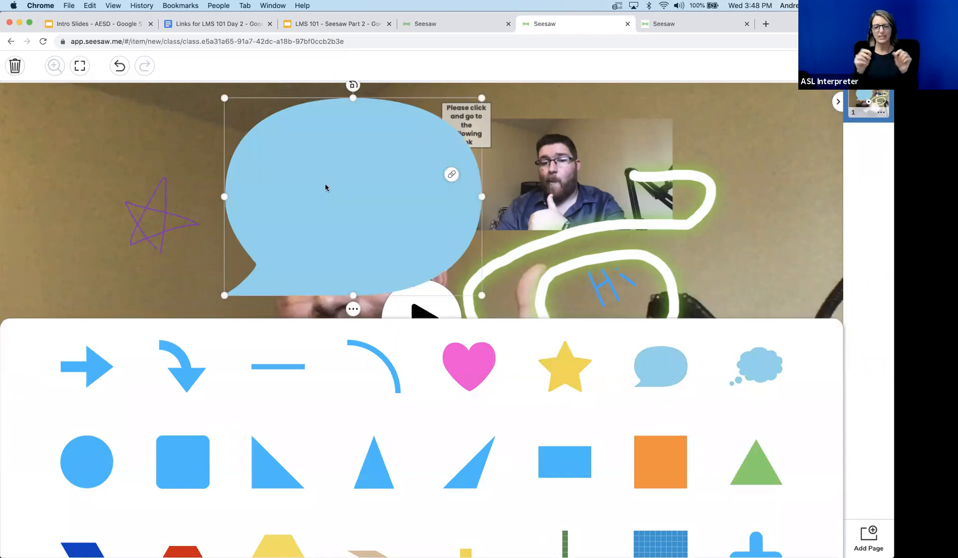
Move the blue speech bubble below the purple star, and view the post's caption options.
left_click(533, 202)
mouse_move(364, 212)
left_mouse_down()
mouse_move(611, 196)
mouse_move(202, 377)
left_mouse_up()
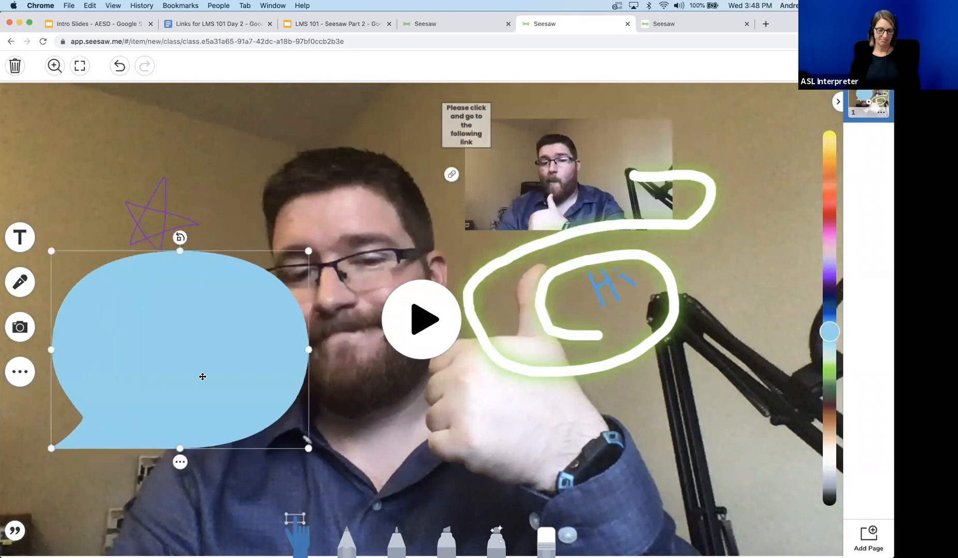
left_click(15, 531)
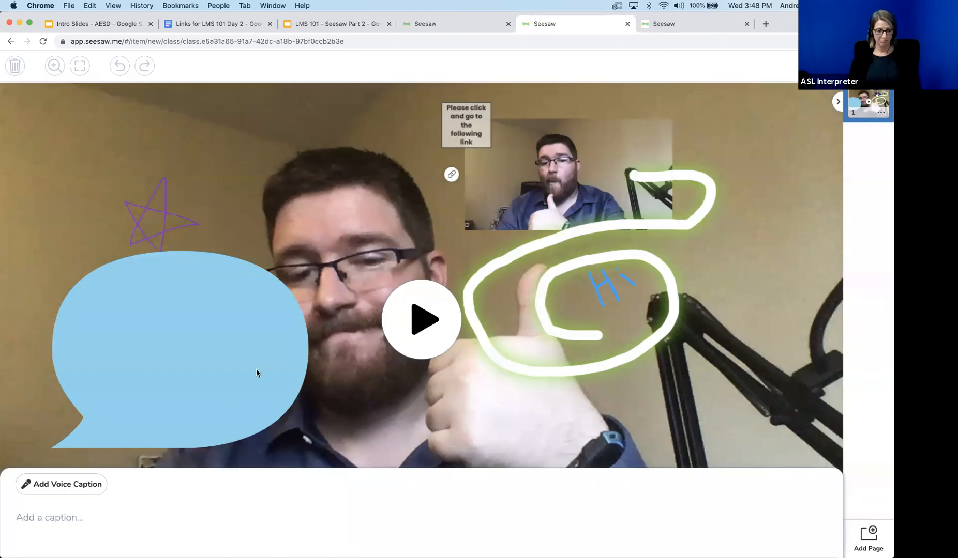
left_click(357, 399)
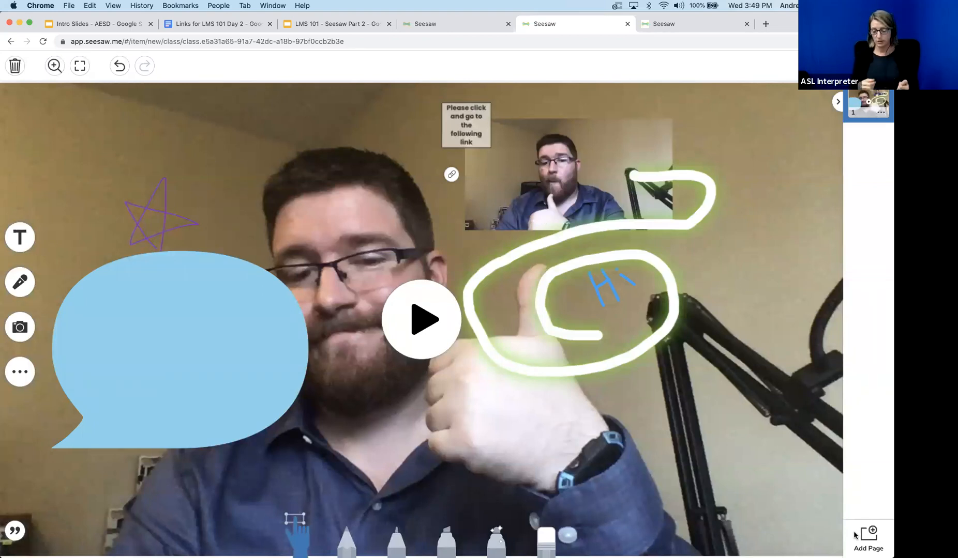
Add a second page to the post and give it a solid dark blue background.
left_click(868, 542)
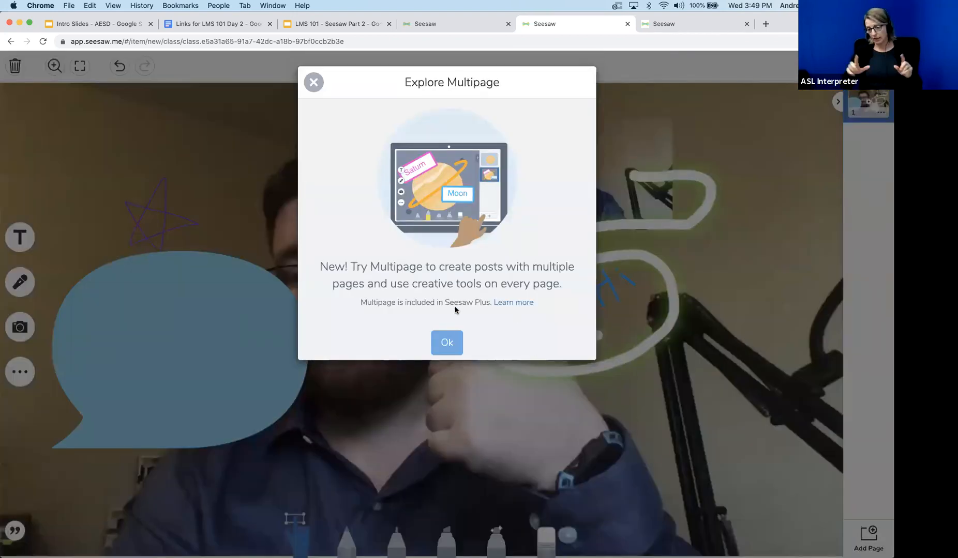
left_click(458, 337)
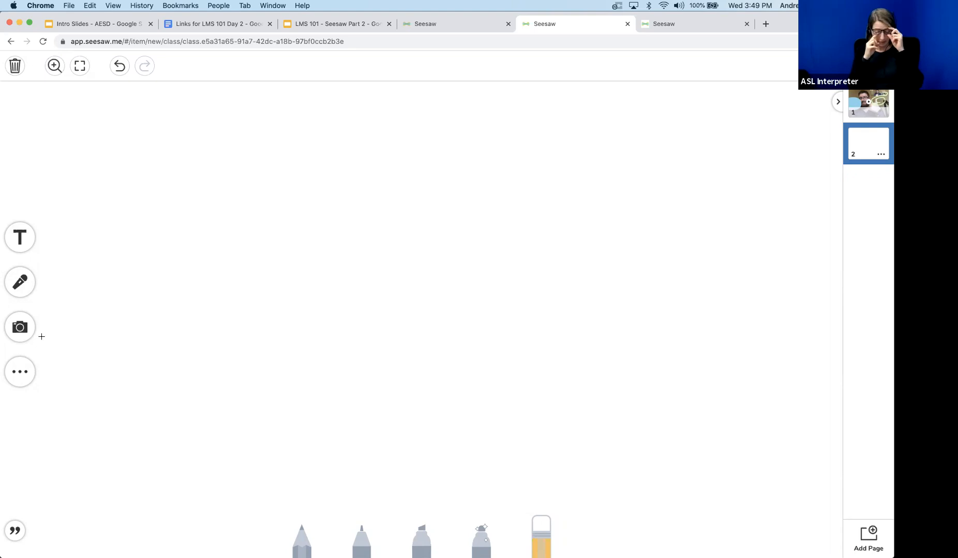
left_click(31, 371)
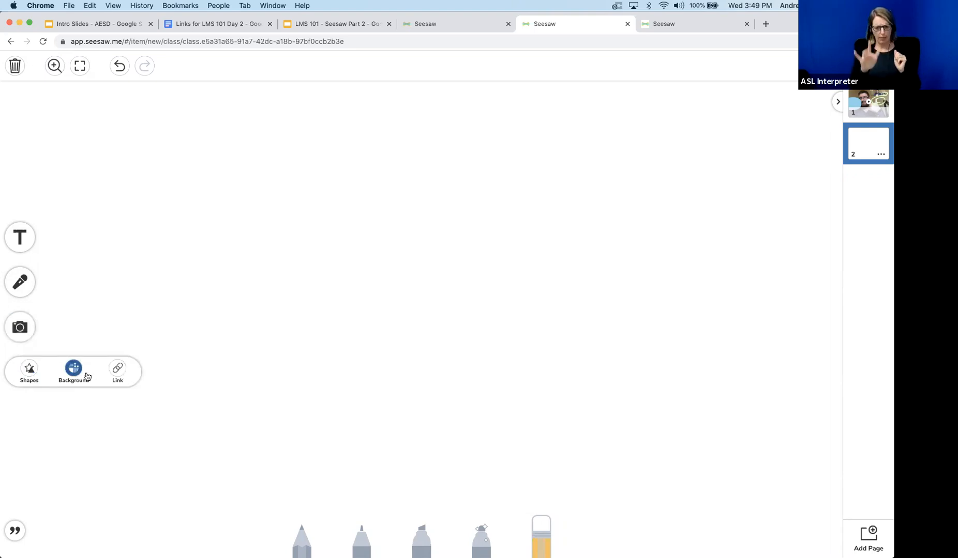
left_click(86, 375)
left_click(364, 374)
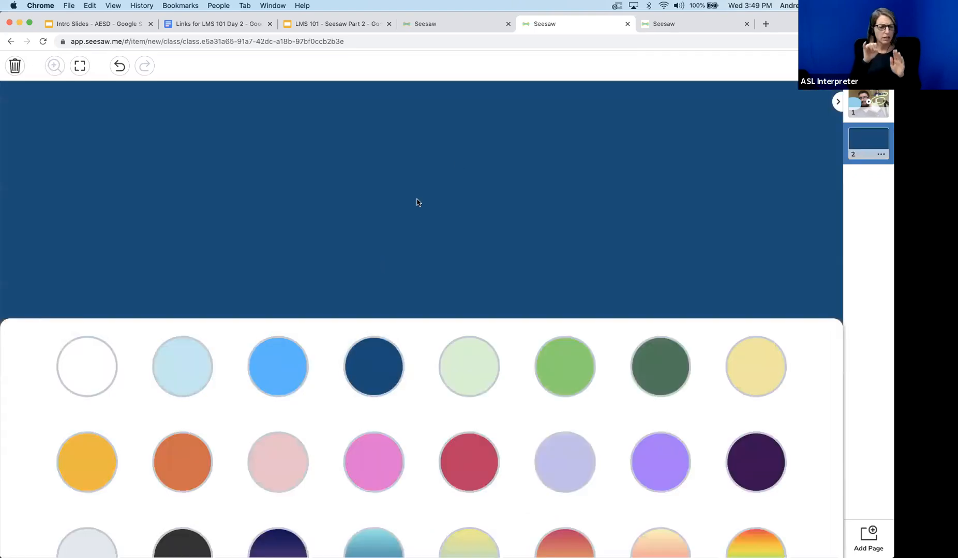
left_click(418, 202)
Add a text label reading "Use the following and write about." to the second page.
left_click(32, 243)
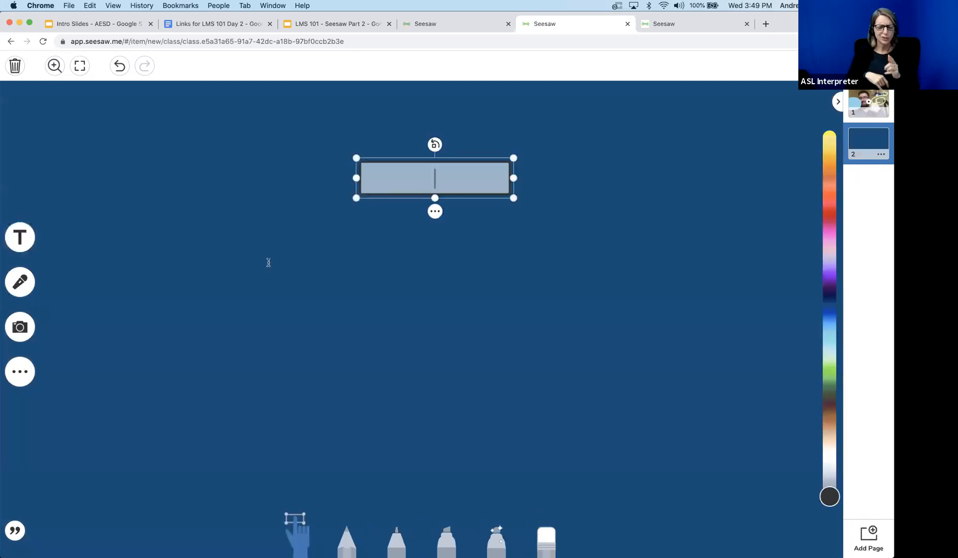
type("Us")
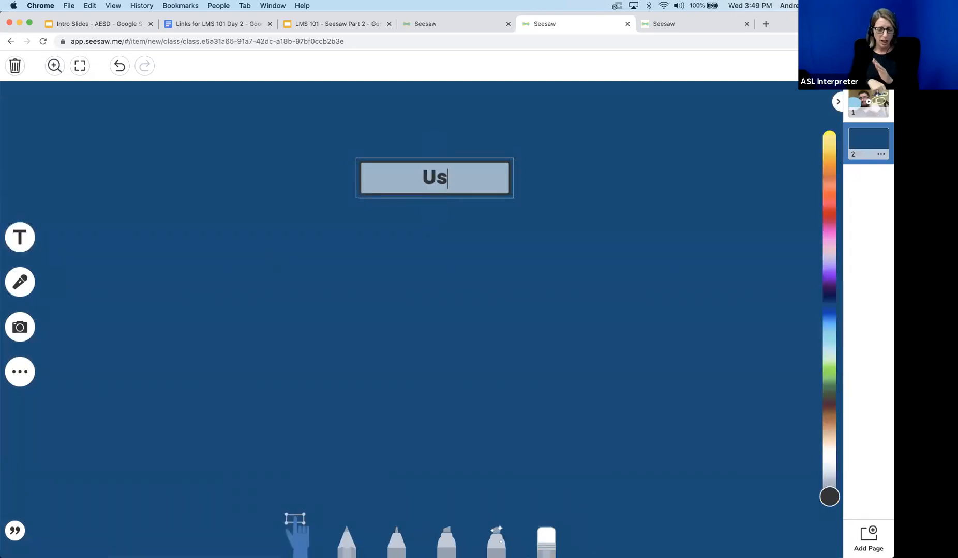
type("e the following")
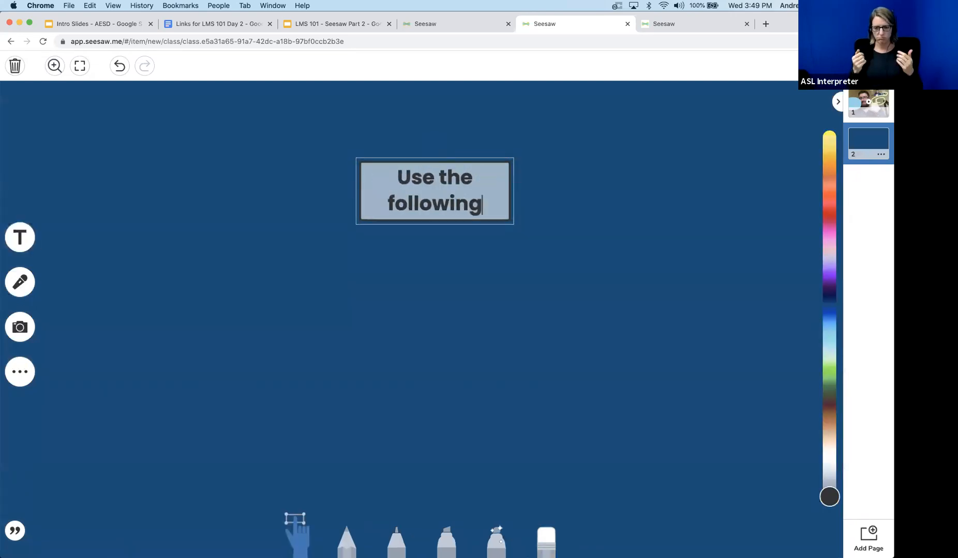
type(" and wri")
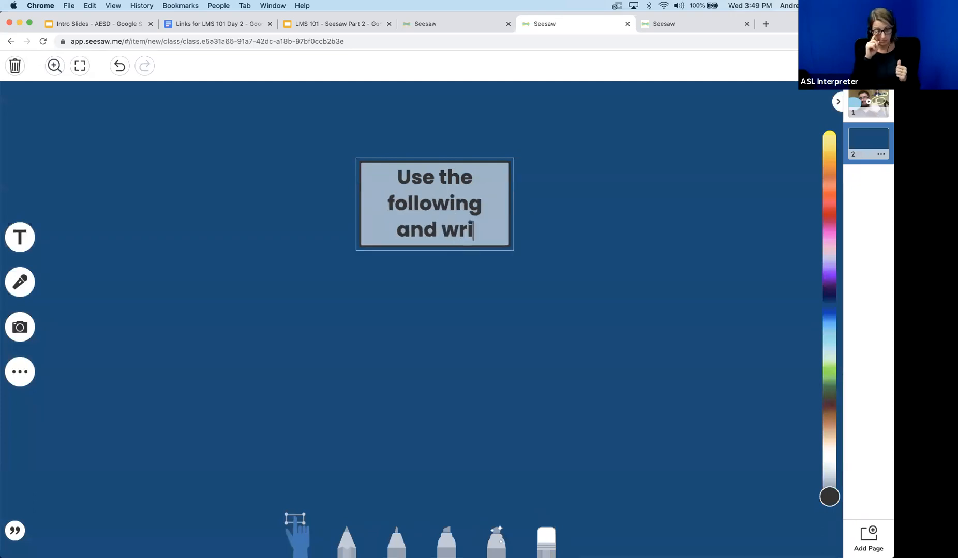
type("te about.")
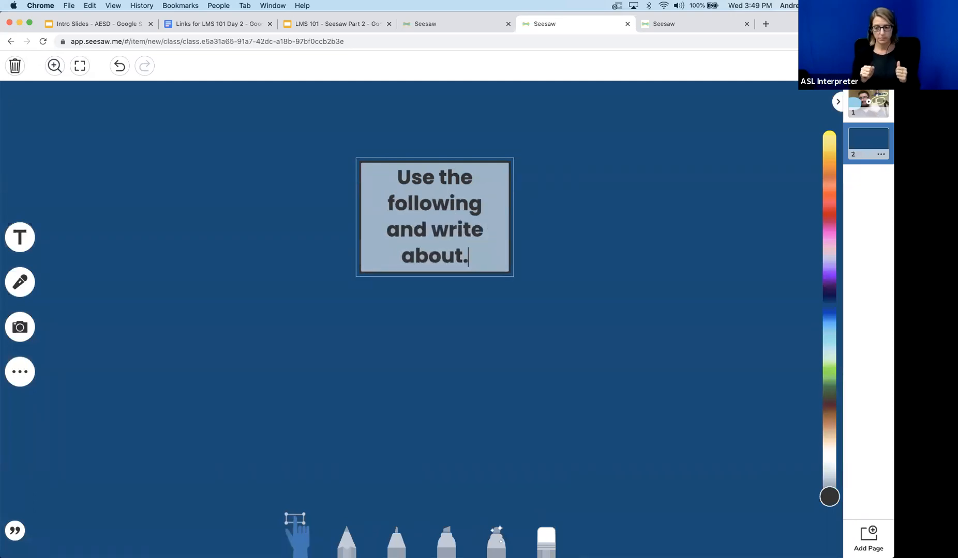
Widen the text label so it fits on one line, and centre it along the page's upper edge.
left_click(355, 213)
left_click_drag(367, 192, 411, 159)
left_click(541, 307)
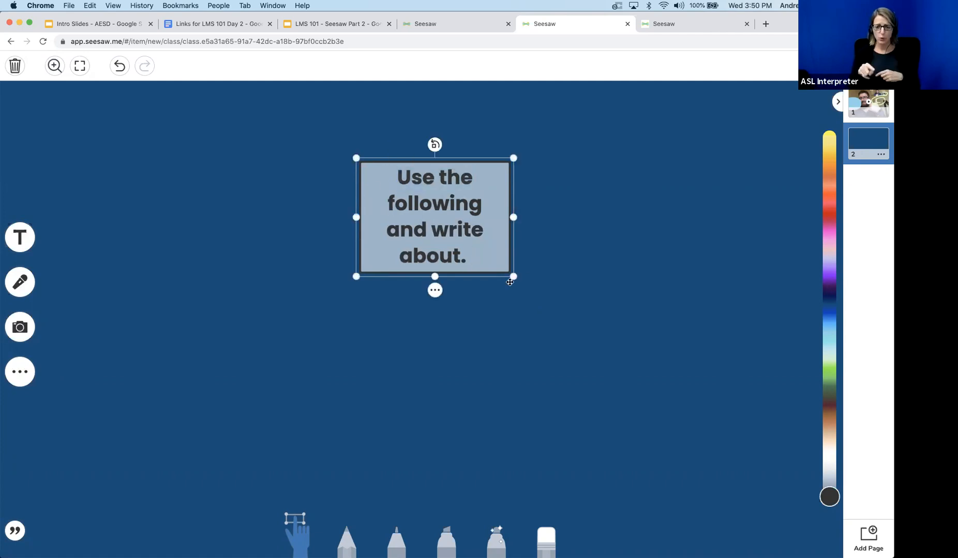
left_click_drag(554, 217, 730, 196)
left_click_drag(546, 187, 426, 128)
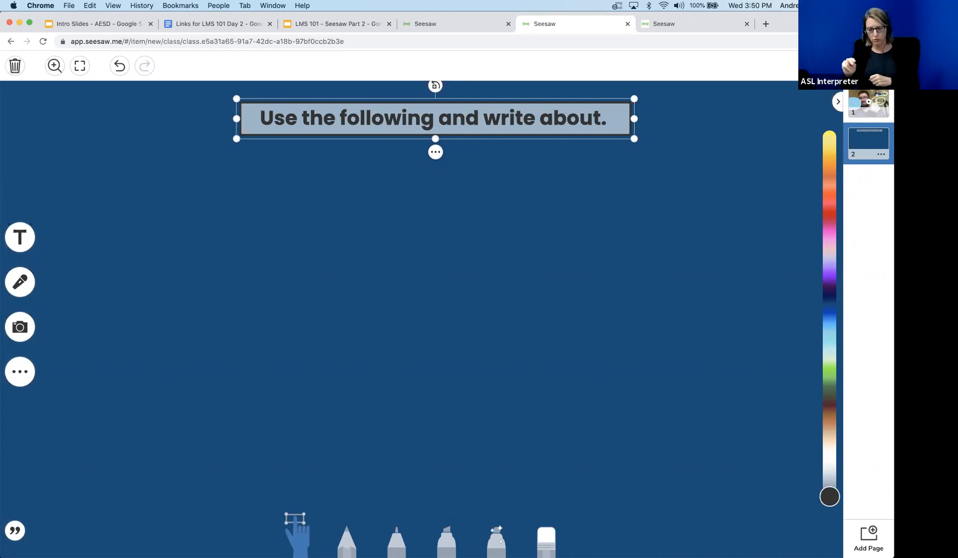
Finish the pages and assign the post to all students in LMS 101 - Seesaw.
left_click(873, 66)
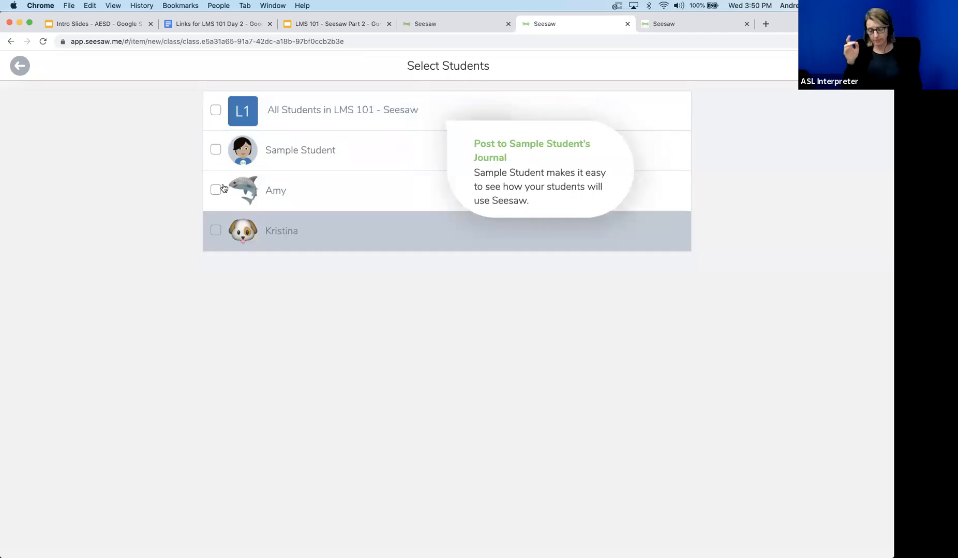
left_click(216, 112)
left_click(216, 111)
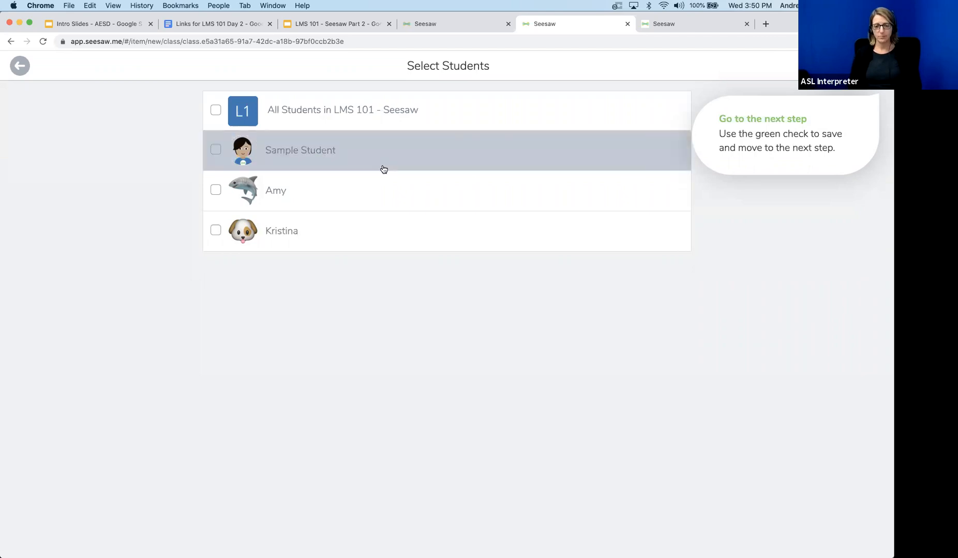
left_click(213, 111)
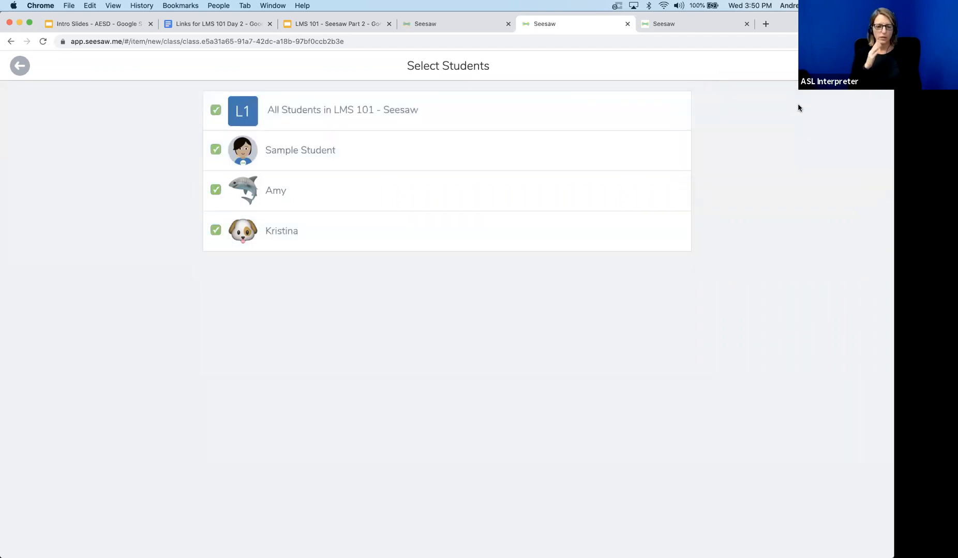
left_click(872, 65)
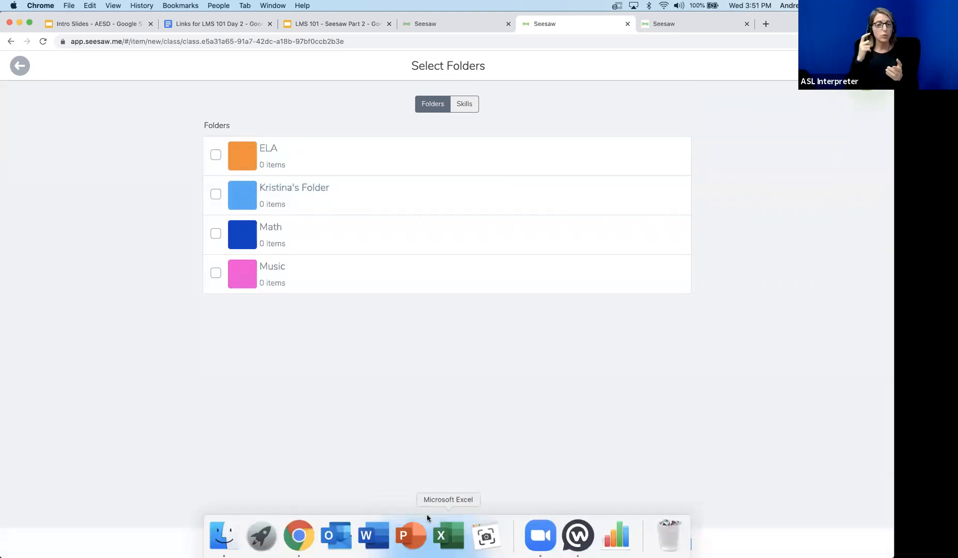
Create a new pink folder named "About Me" for the post.
left_click(430, 543)
type("Sa")
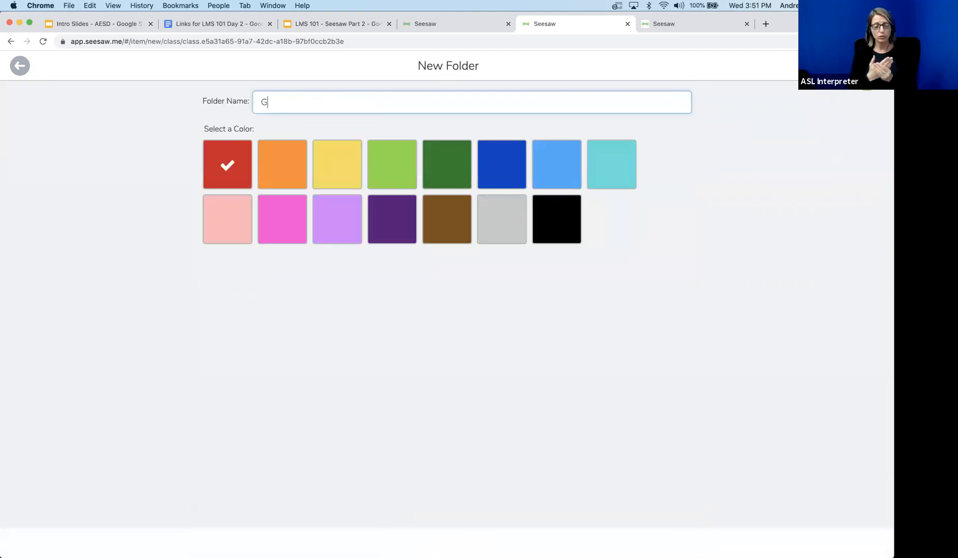
key("BackSpace")
key("BackSpace")
type("About Me")
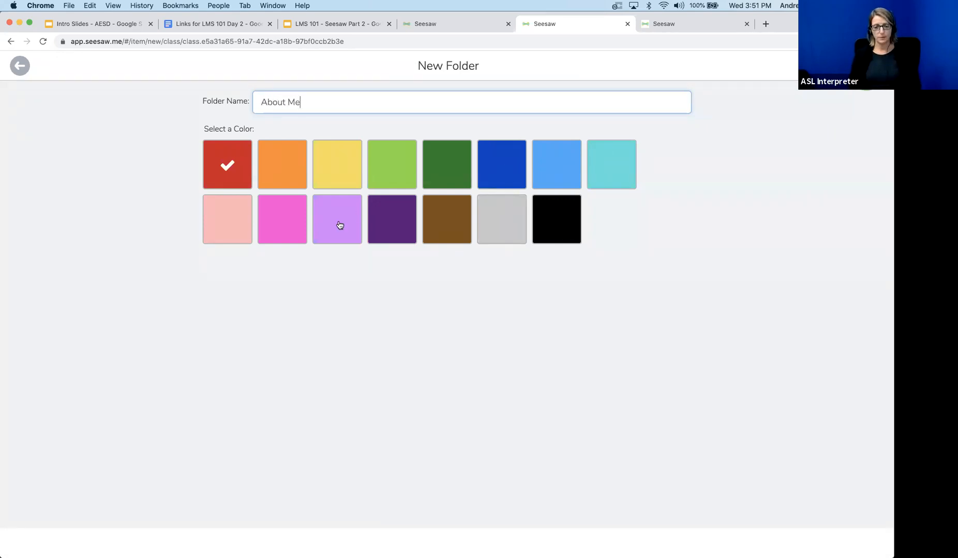
left_click(290, 228)
left_click(866, 72)
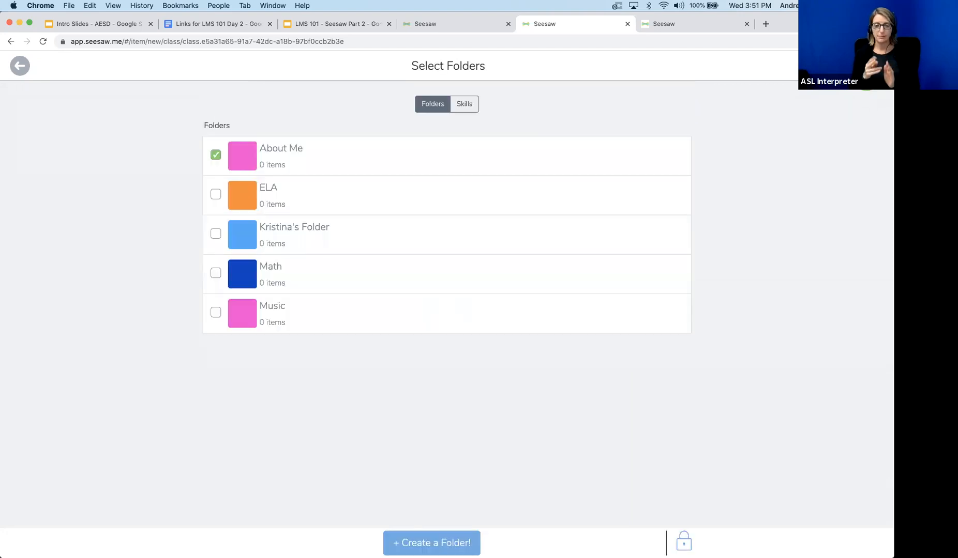
Keep the About Me folder selected for the post and publish it to the class journal.
left_click(239, 161)
left_click(234, 162)
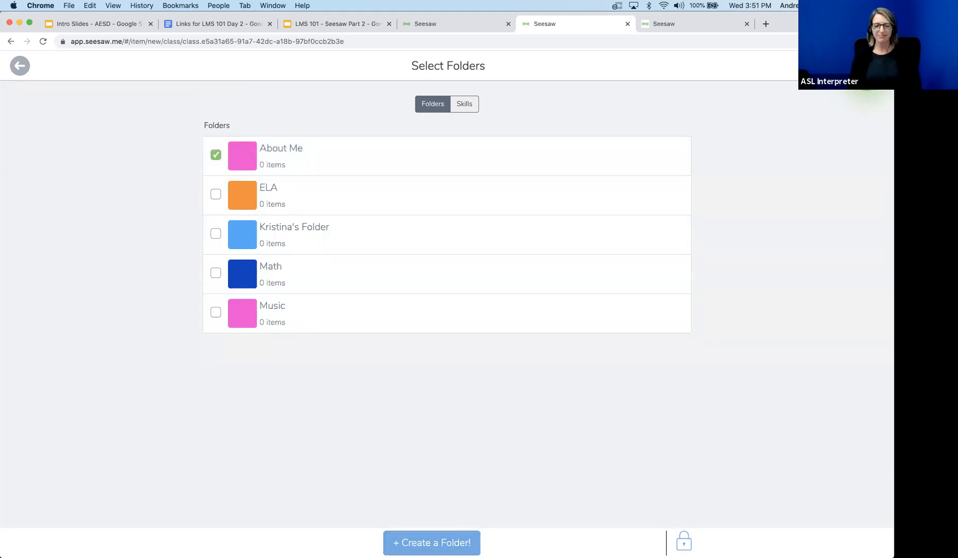
left_click(872, 66)
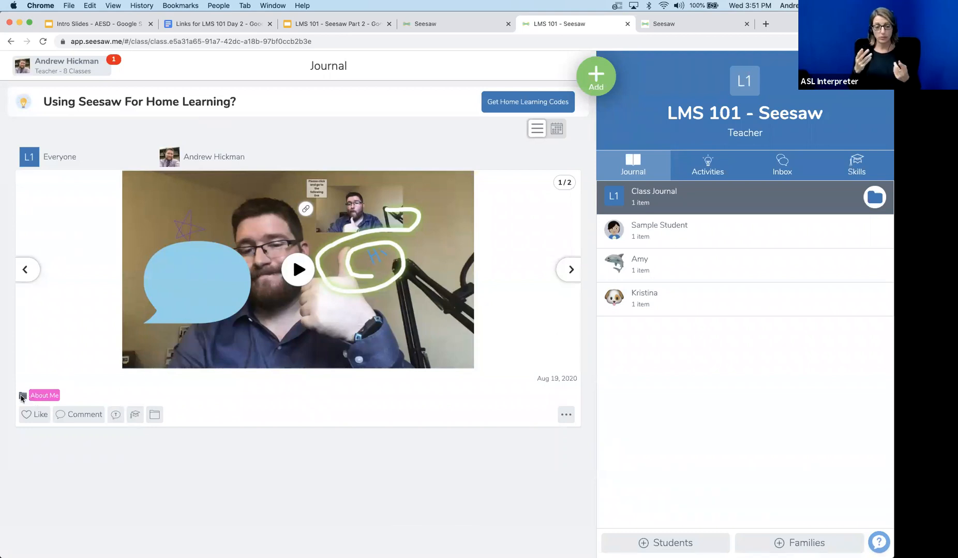
Show only the items in Sample Student's About Me folder in the journal.
left_click(677, 235)
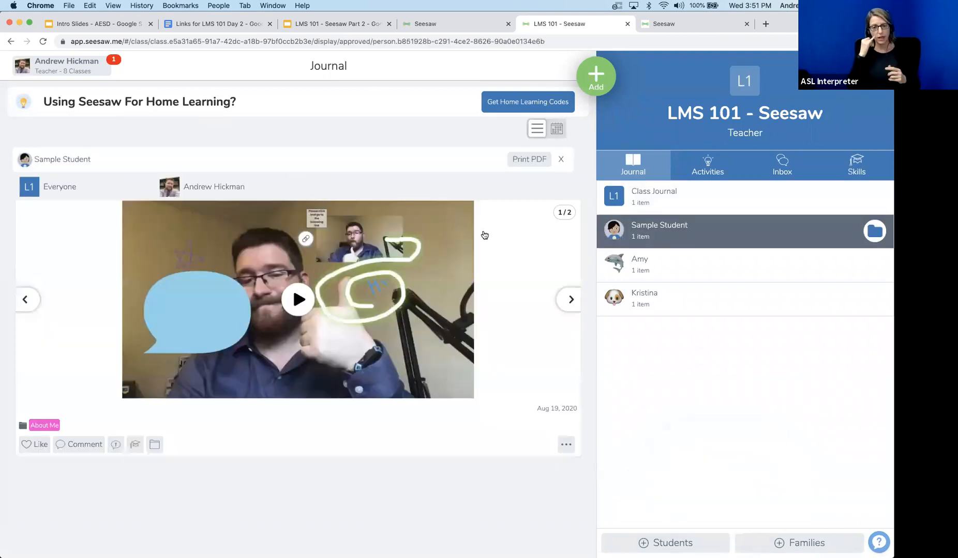
left_click(875, 232)
left_click(379, 171)
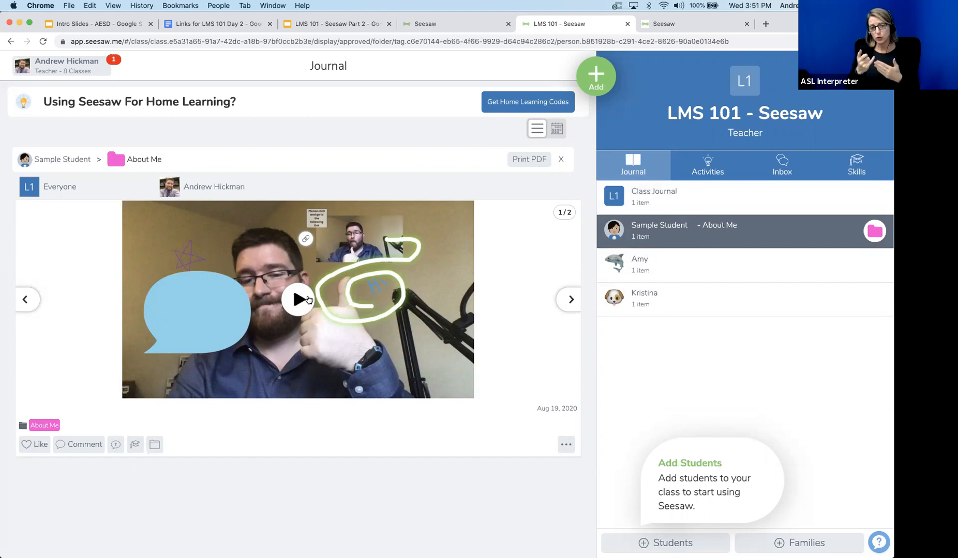
Open the published post in full view, play and pause its voice recording, and go to the second page.
left_click(308, 299)
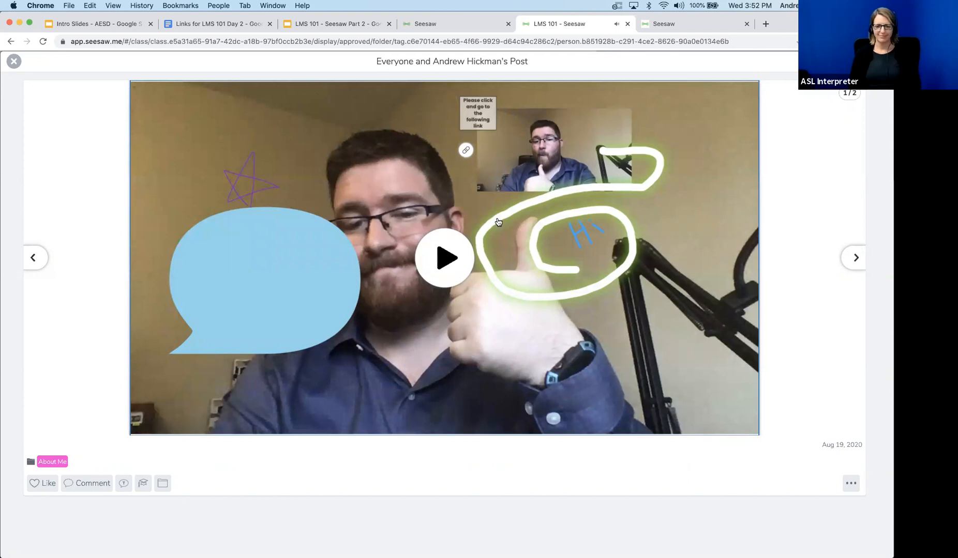
left_click(529, 152)
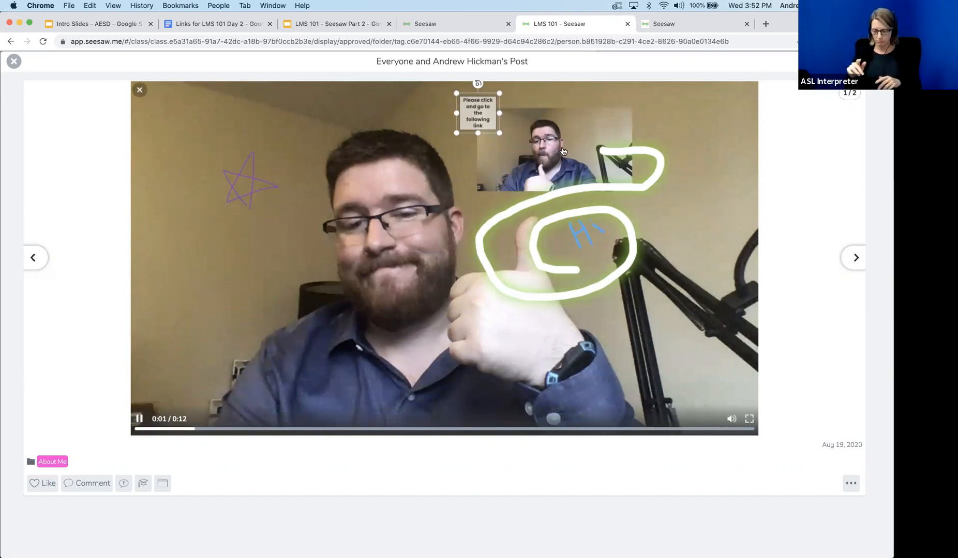
left_click(145, 418)
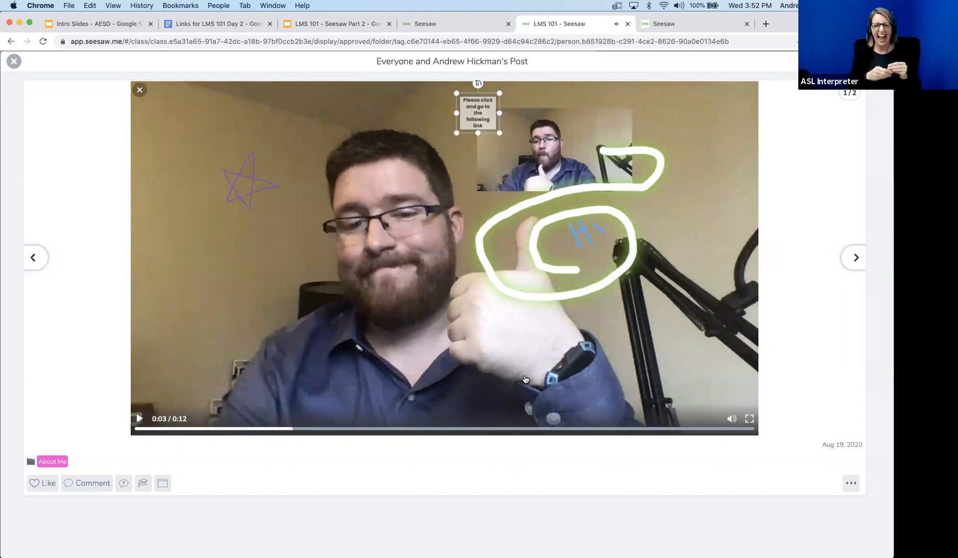
left_click(851, 263)
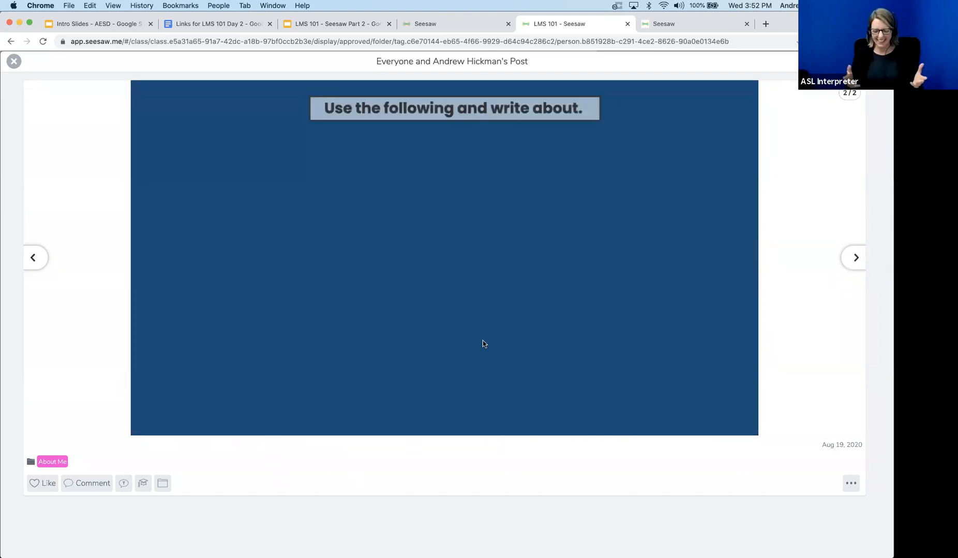
Open the published post for editing and go to its dark blue second page.
left_click(850, 483)
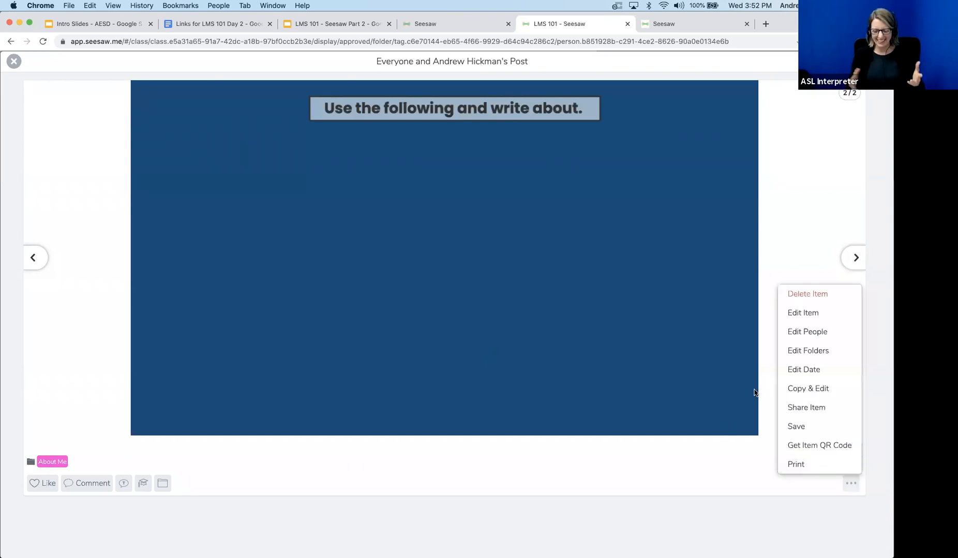
left_click(807, 313)
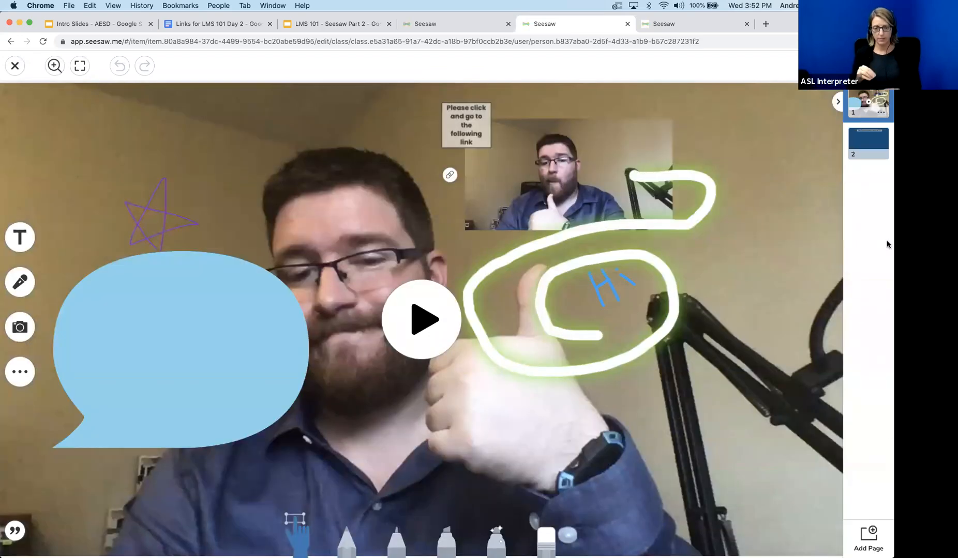
left_click(868, 147)
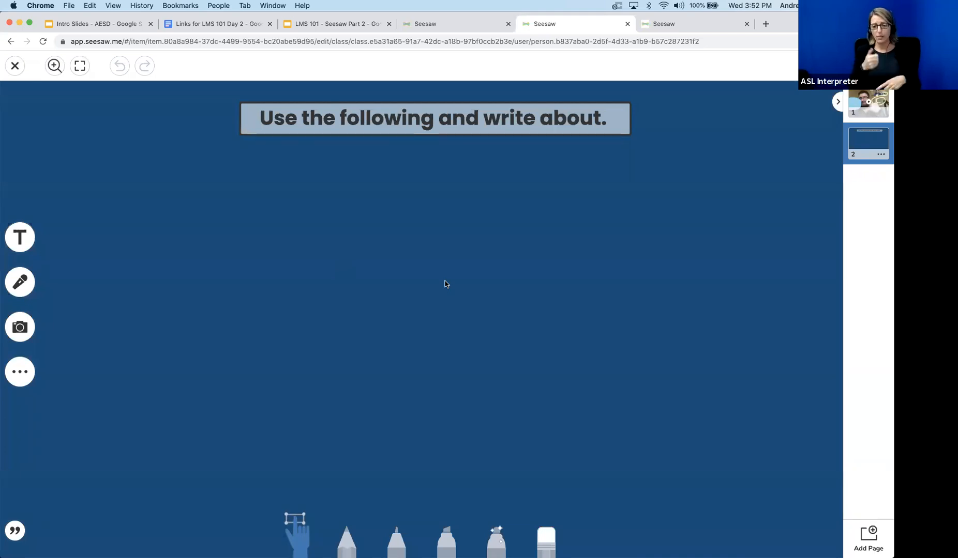
Record a short webcam video and insert it on the post's dark blue second page.
left_click(32, 331)
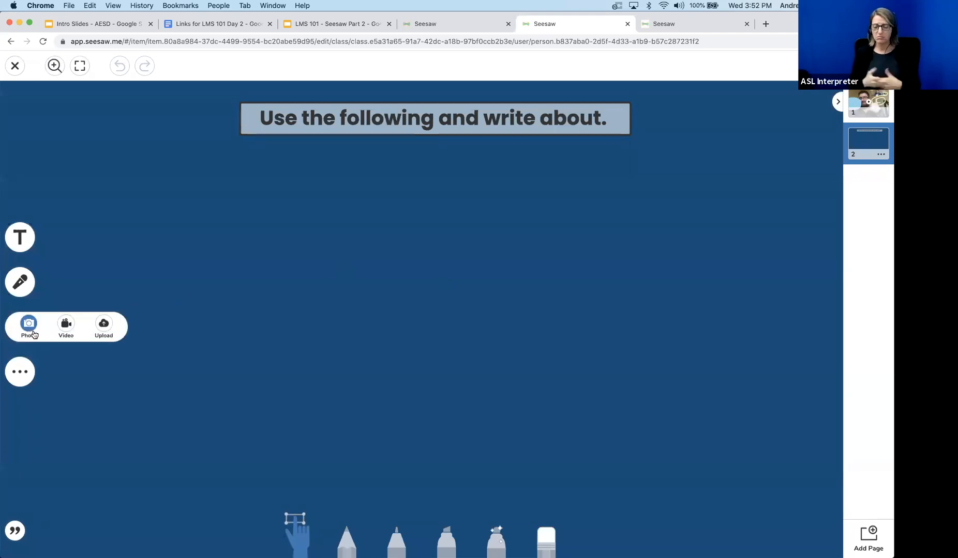
left_click(66, 325)
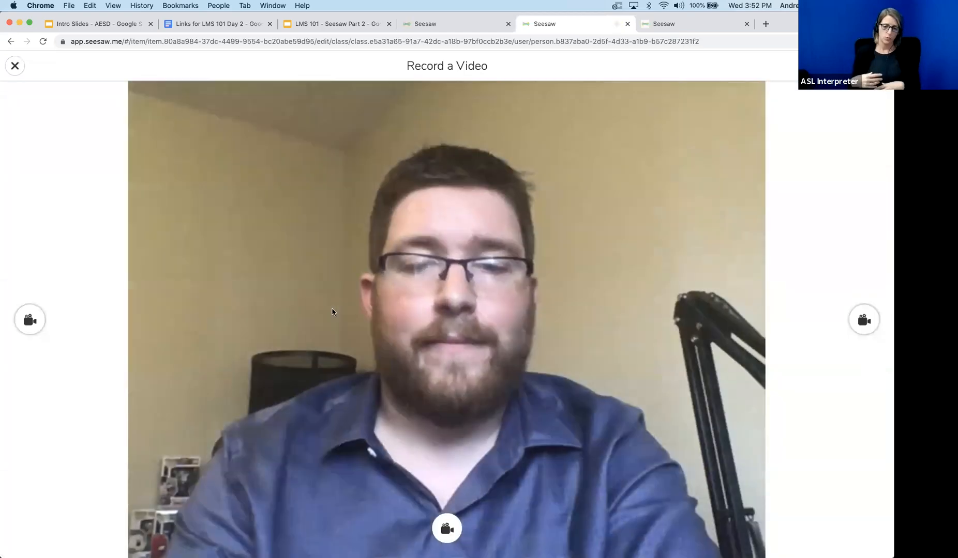
left_click(447, 527)
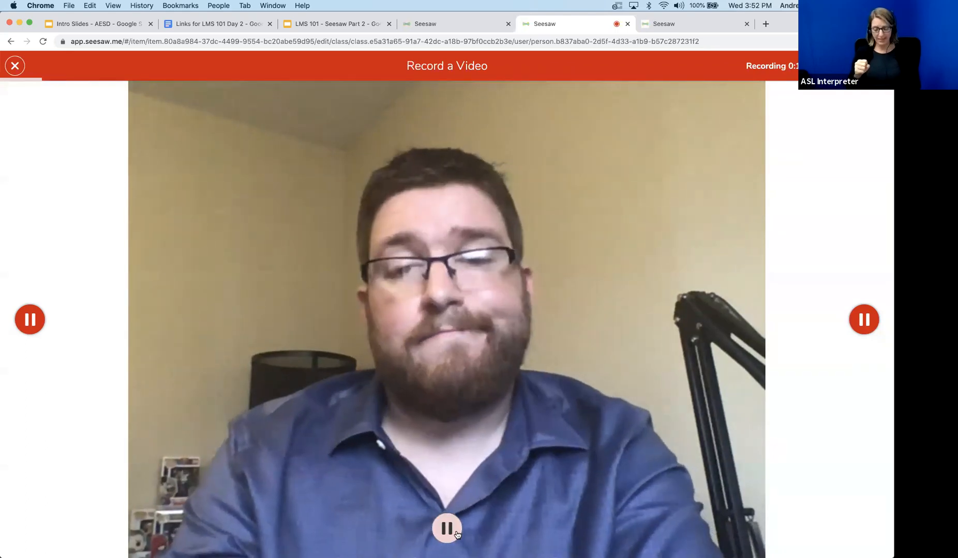
left_click(447, 529)
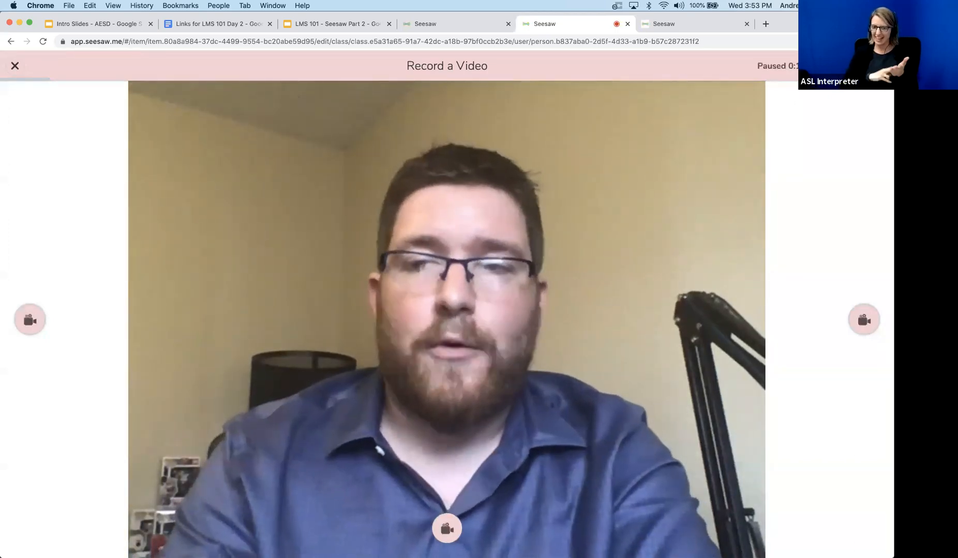
left_click(874, 66)
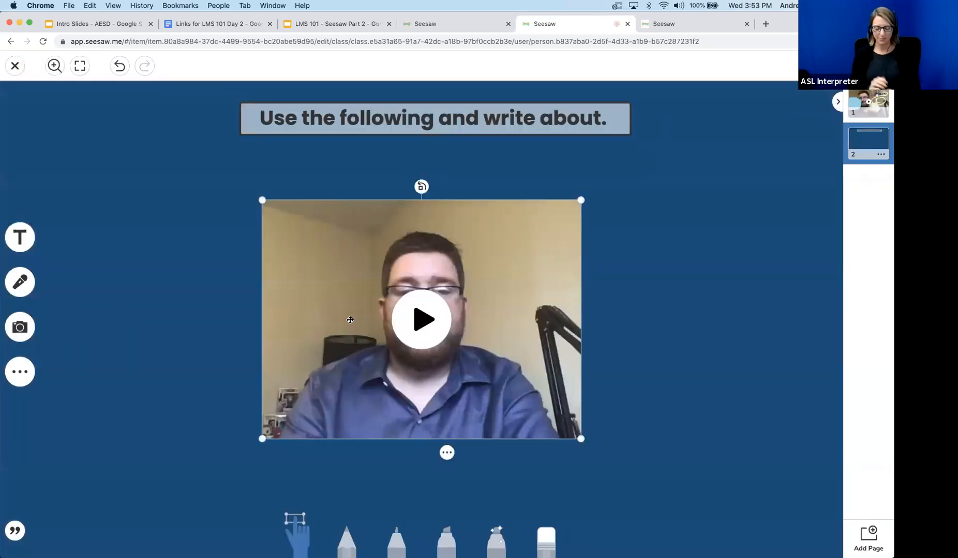
Add a red trapezoid shape just left of the video on the second page and save the edited post.
left_click(22, 382)
left_click(28, 370)
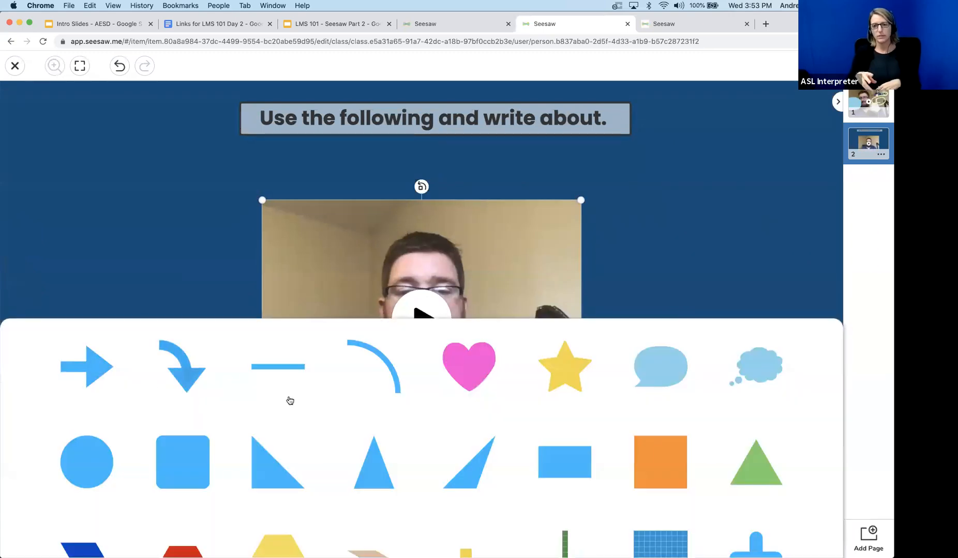
scroll(258, 477, "down", 5)
left_click(185, 419)
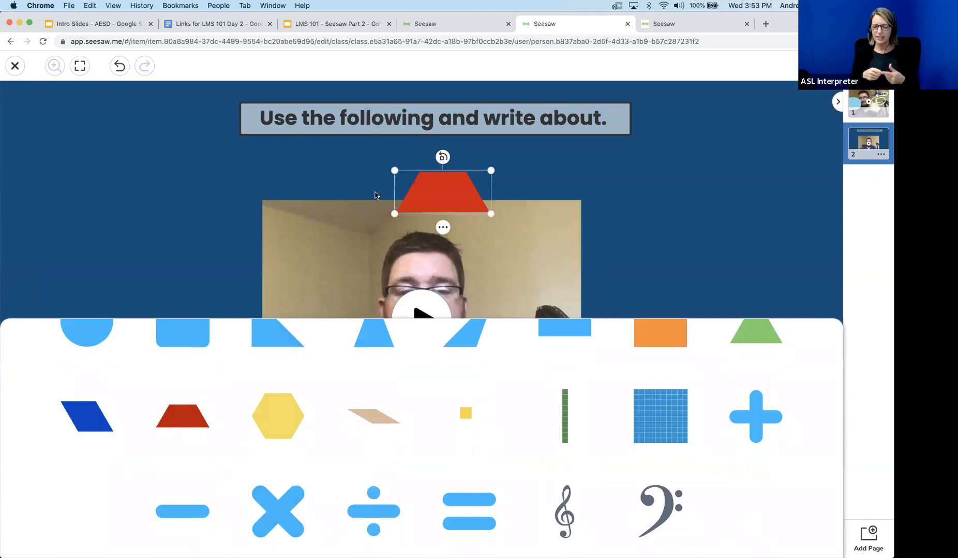
left_click(205, 258)
left_click_drag(451, 190, 219, 282)
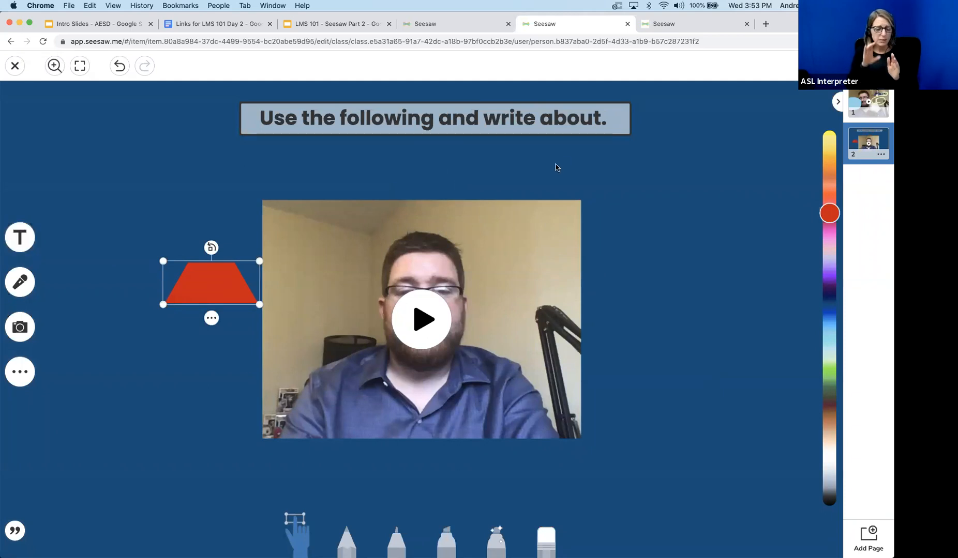
left_click(877, 66)
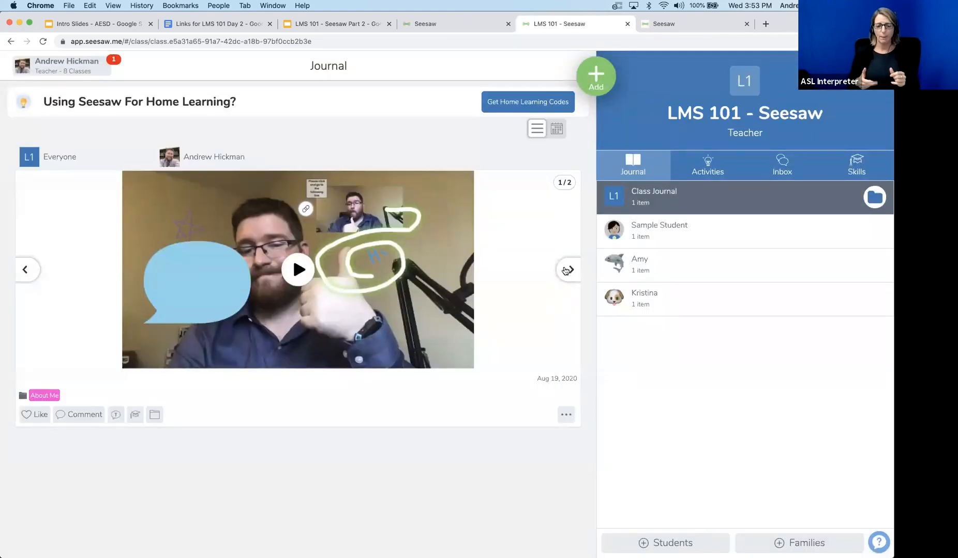
Show Sample Student's journal and go to the second page of the edited post.
left_click(642, 298)
left_click_drag(647, 226, 647, 234)
left_click(647, 234)
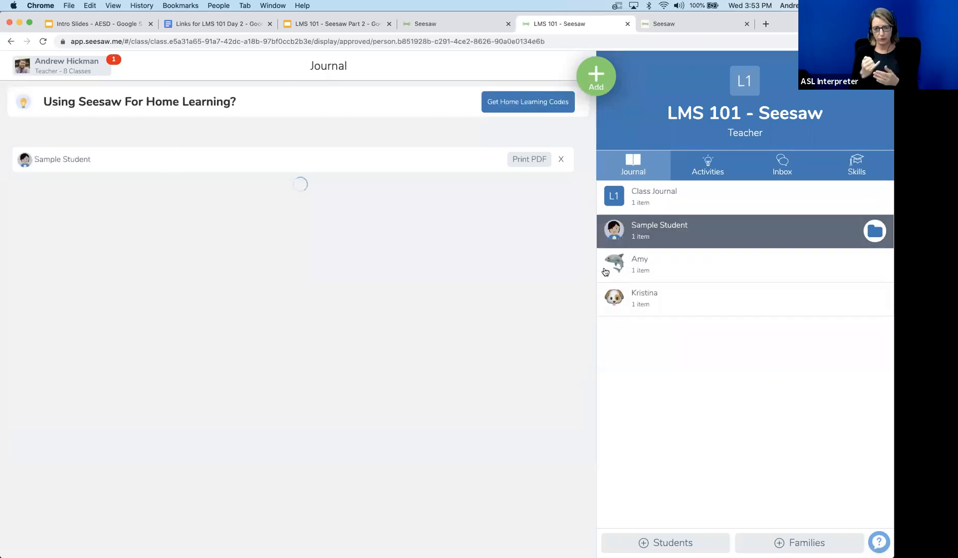
left_click(570, 307)
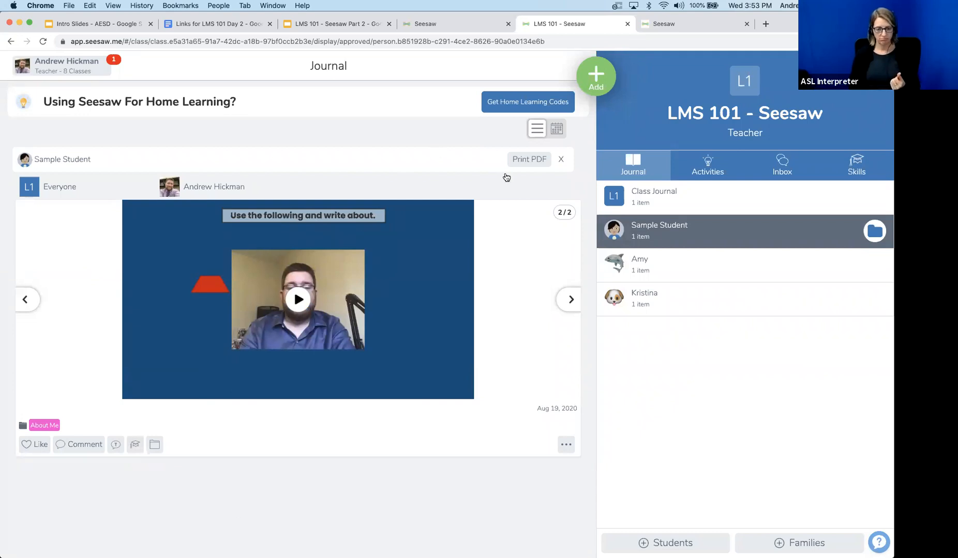
Look through the options for posting student work and the form for sending an announcement, closing each without creating anything.
left_click(601, 75)
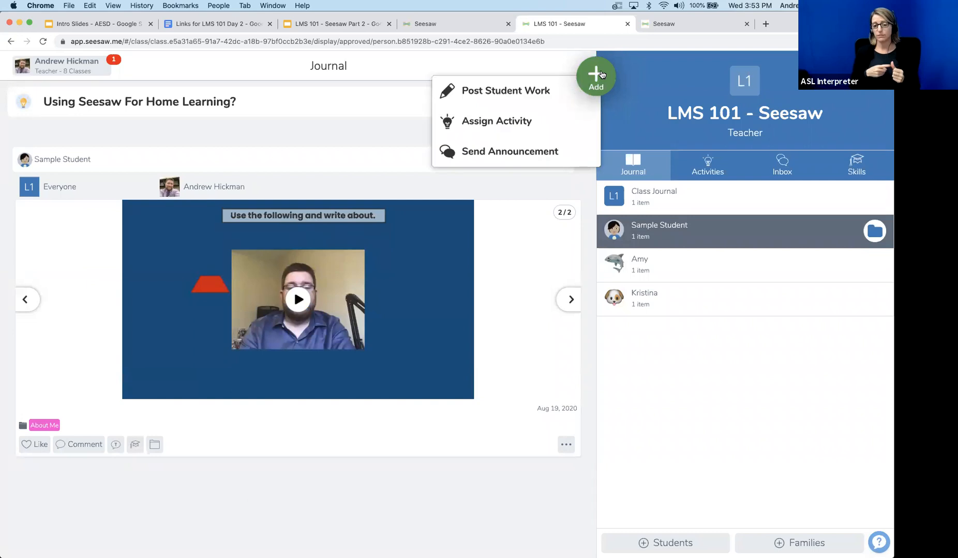
left_click(537, 91)
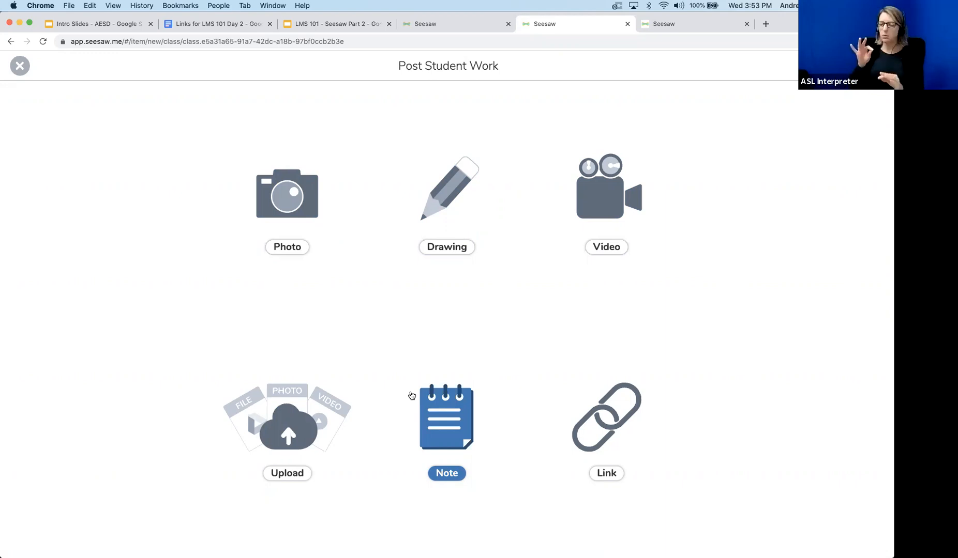
left_click(17, 69)
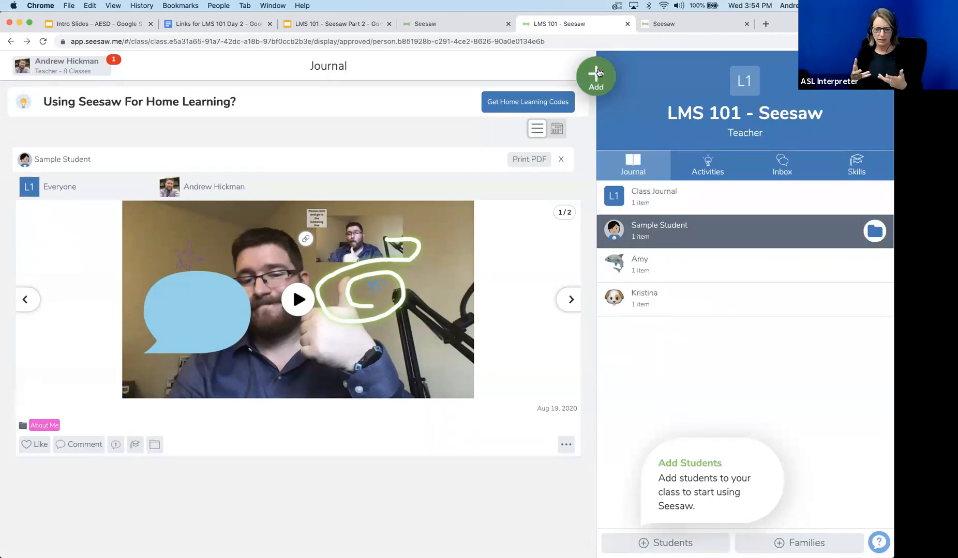
left_click(595, 75)
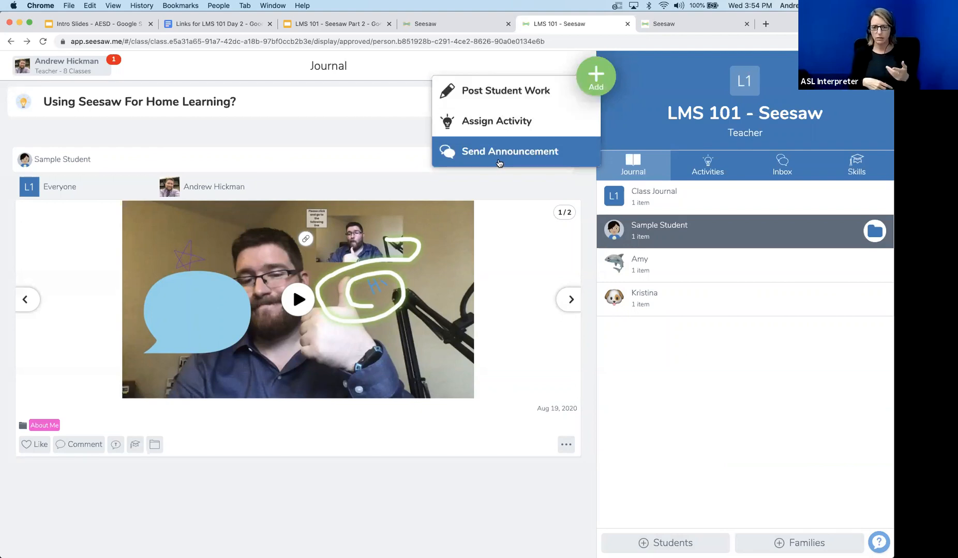
left_click(500, 161)
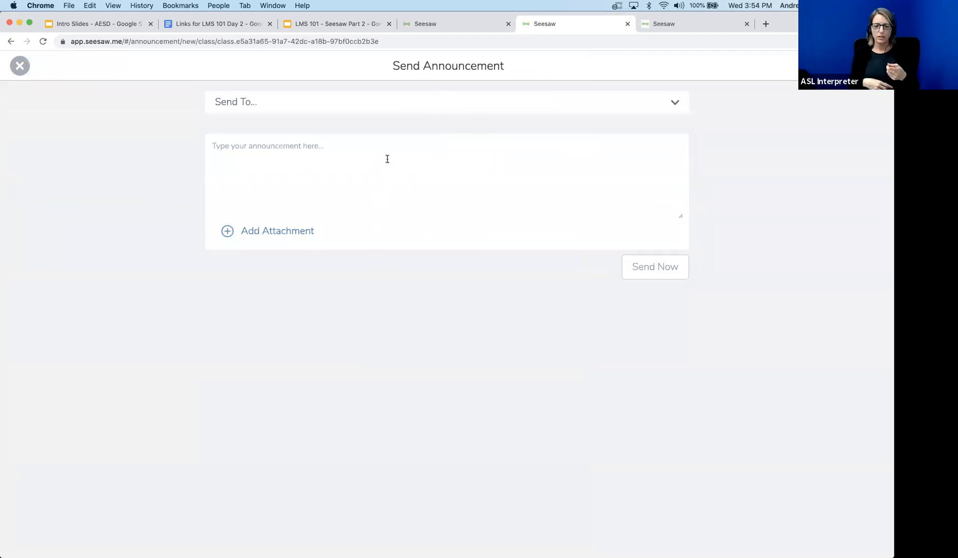
left_click(20, 65)
left_click(585, 85)
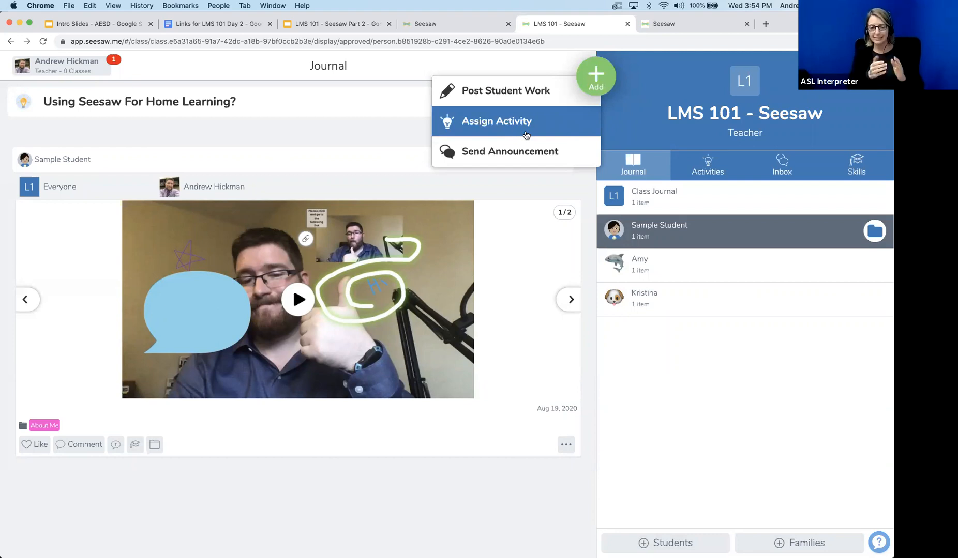
left_click(500, 97)
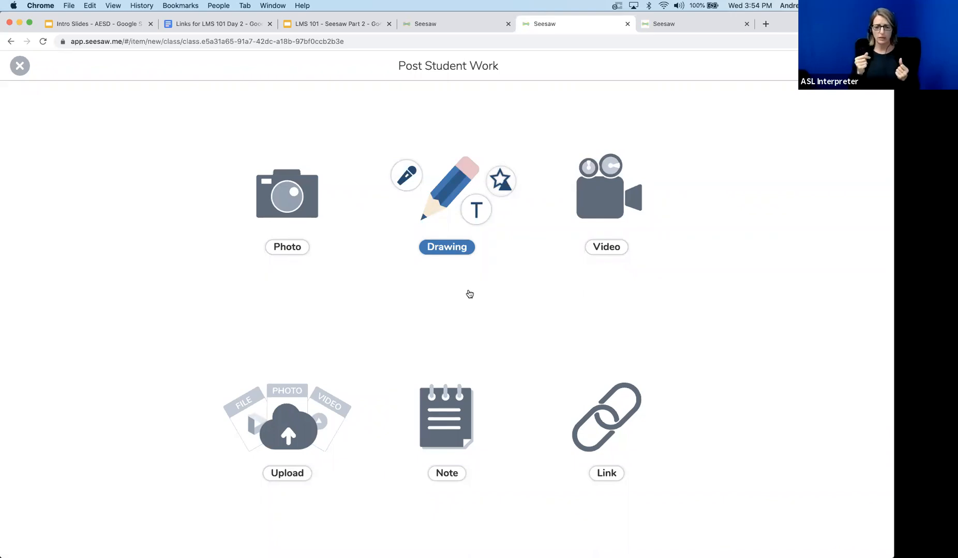
left_click(10, 69)
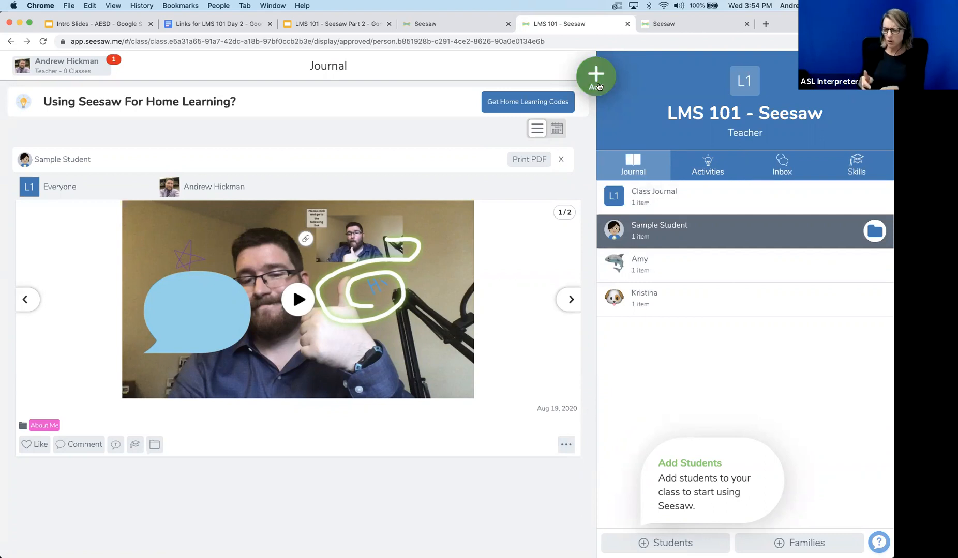
Start a new drawing post of student work and place the text label "Lets try voice caption" in the upper middle of the page.
left_click(596, 83)
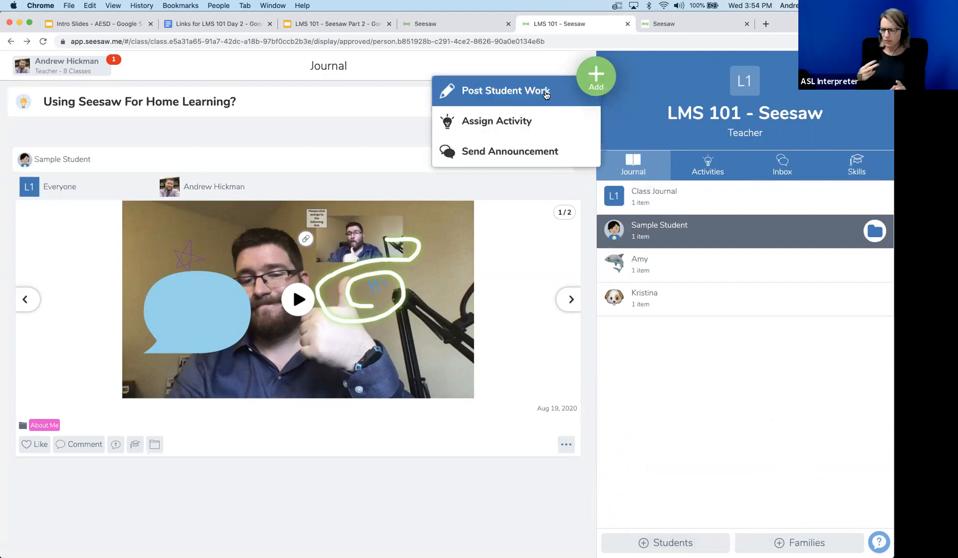
left_click(546, 93)
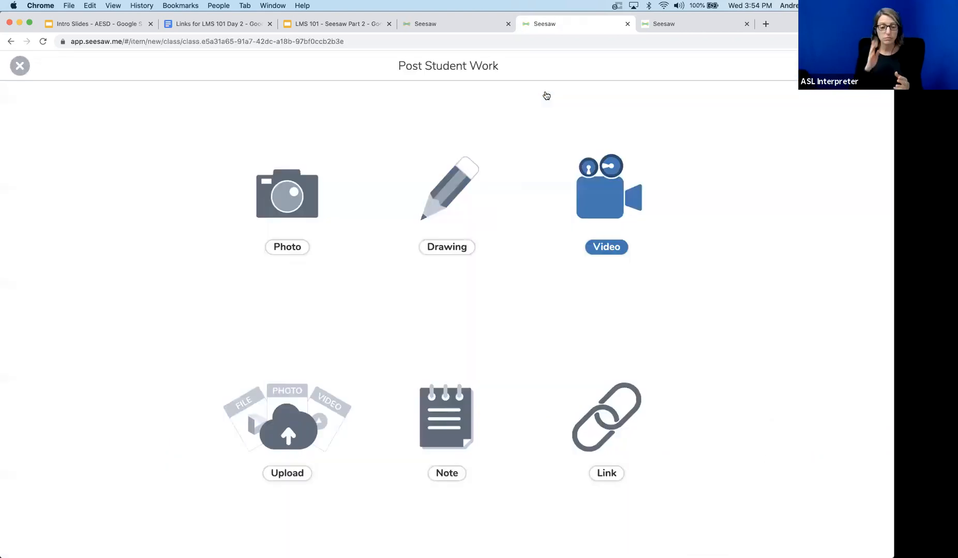
left_click(441, 228)
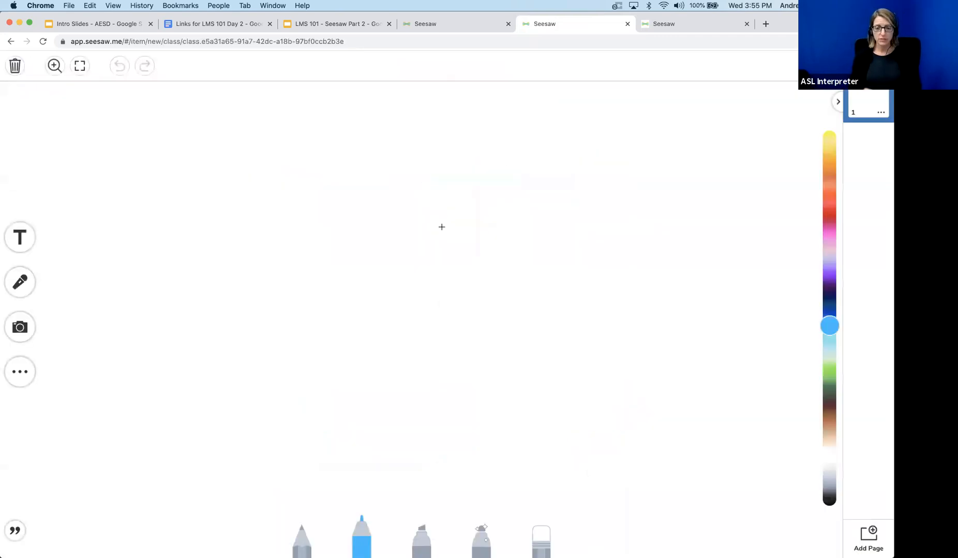
left_click(19, 236)
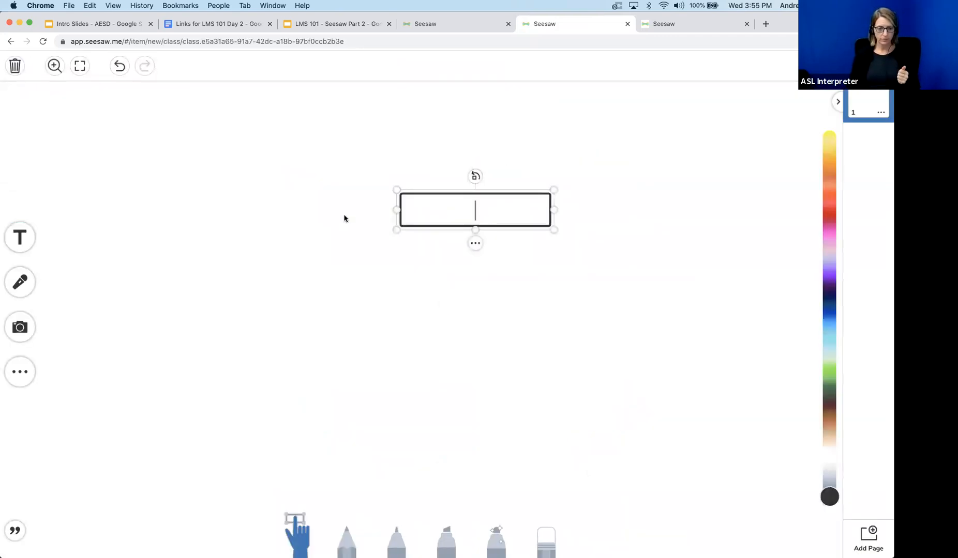
type("Le")
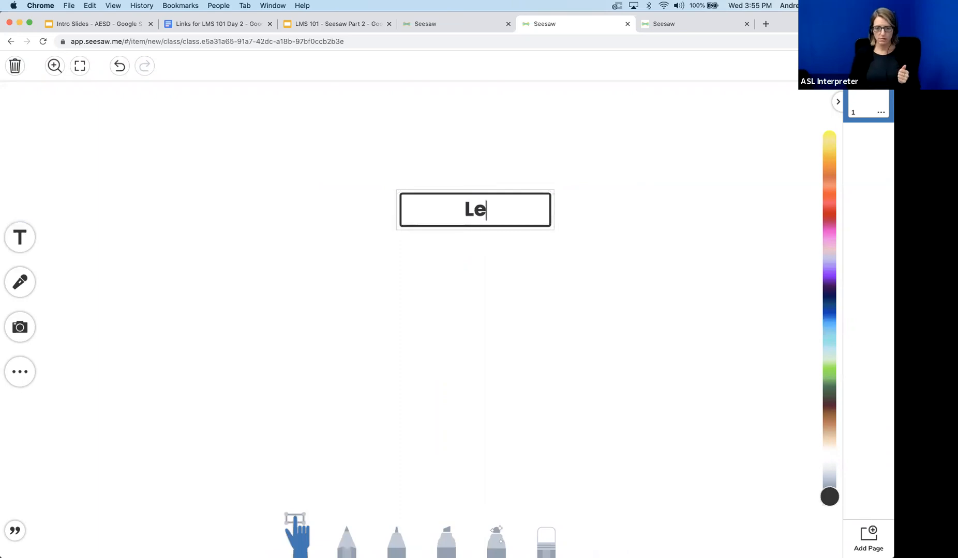
type("ts try voice caption")
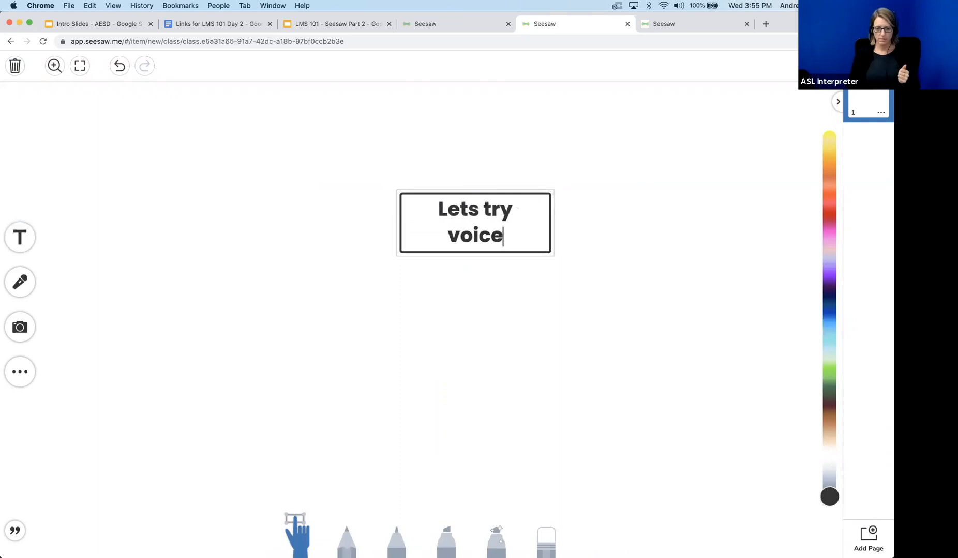
left_click(331, 308)
left_click_drag(454, 194, 408, 182)
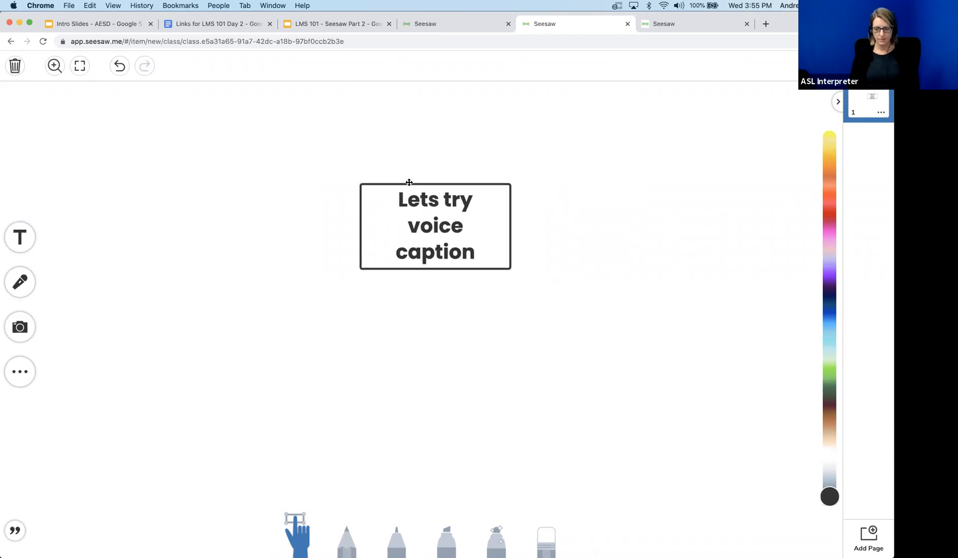
Record a voice caption of about 7 seconds for the new drawing post.
left_click(15, 530)
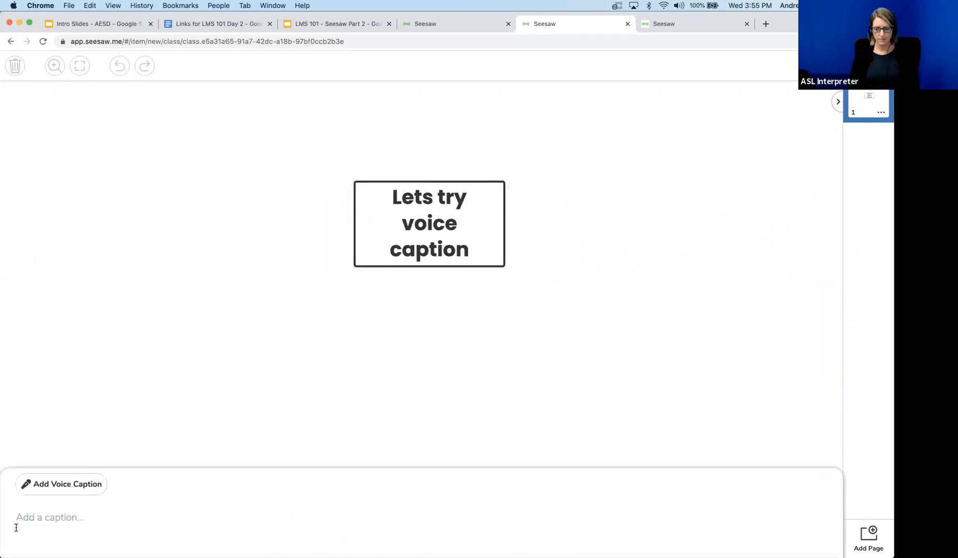
left_click(75, 485)
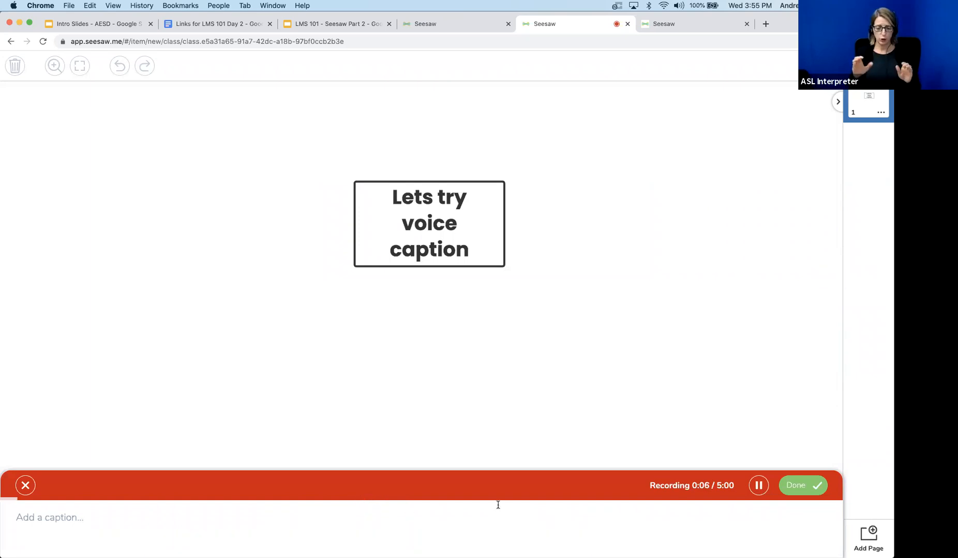
left_click(799, 485)
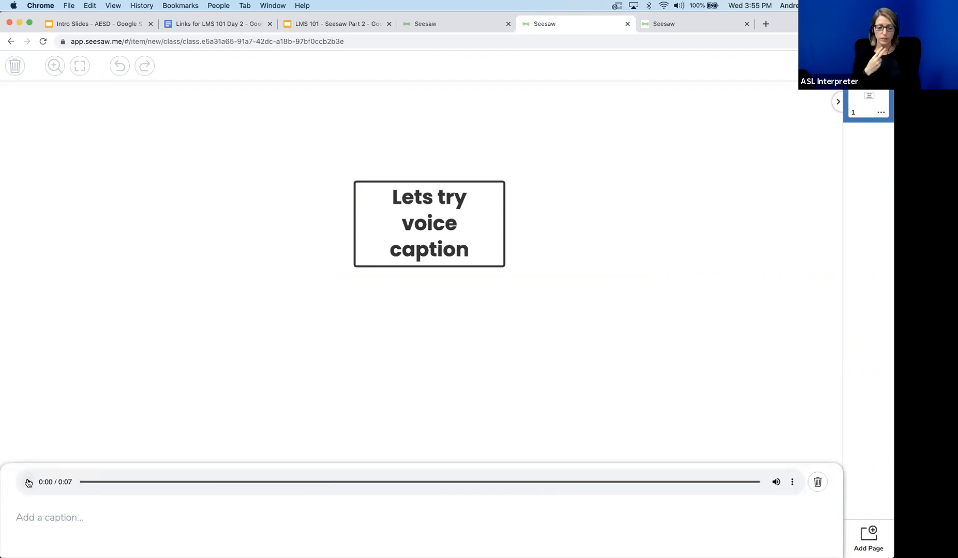
left_click(43, 518)
type("THis is v")
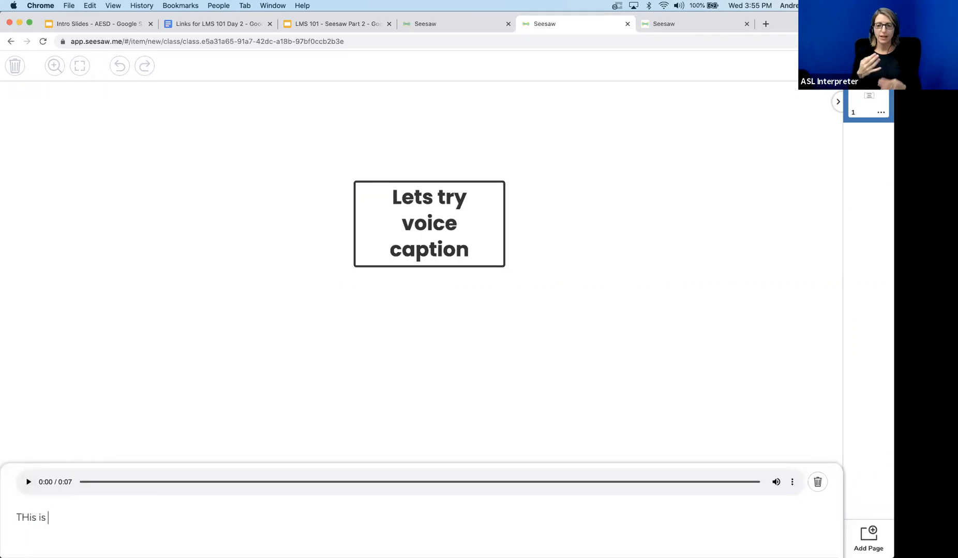
type("oice")
left_click(27, 517)
key("BackSpace")
type("h")
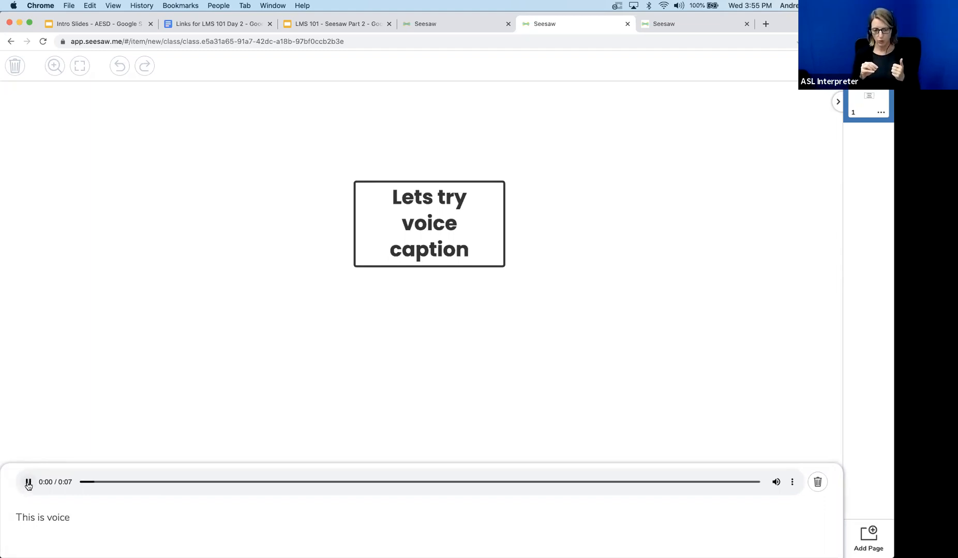
key("BackSpace")
key("BackSpace")
key("BackSpace")
key("BackSpace")
key("BackSpace")
key("BackSpace")
key("BackSpace")
key("BackSpace")
key("BackSpace")
key("BackSpace")
key("BackSpace")
key("BackSpace")
key("BackSpace")
key("BackSpace")
Add the written caption "Im adding voice caption, this is one thing I want to do and this is what I am talking about.".
type("Im adding voice caption, this is one thing I")
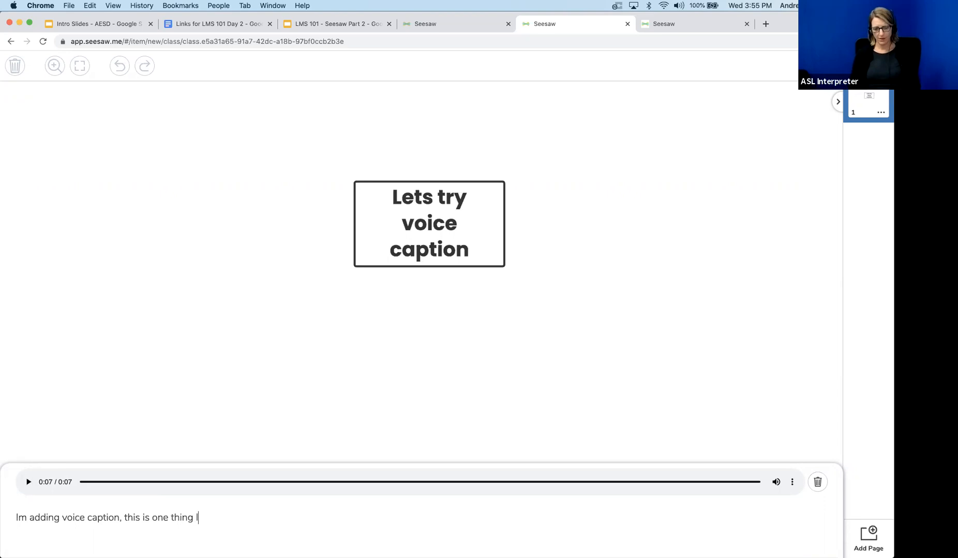
type(" wanto do ")
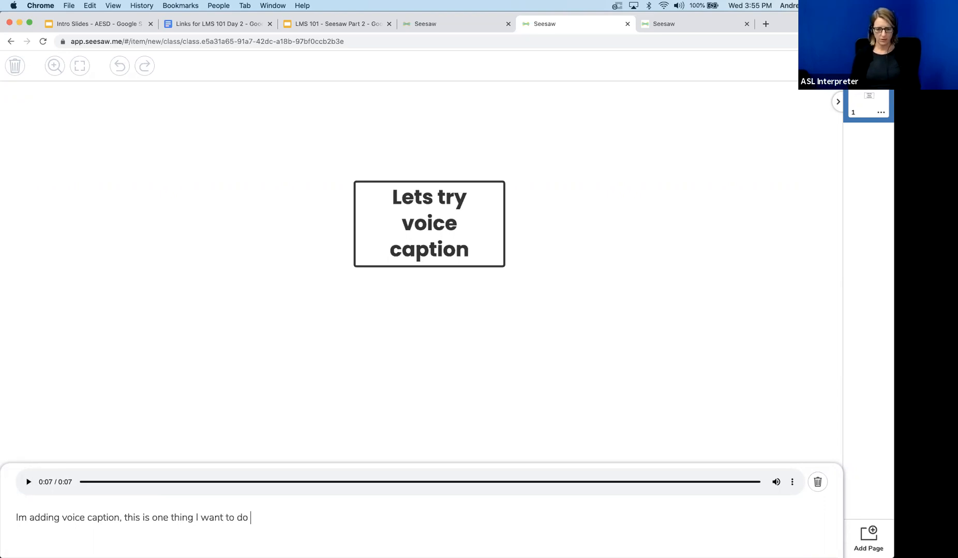
type("and this is what I am talking about.")
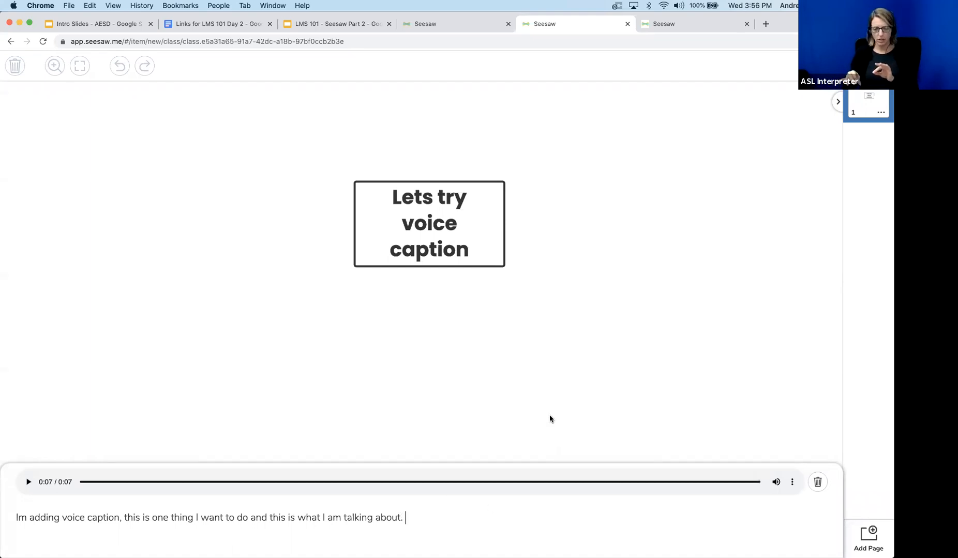
left_click(577, 368)
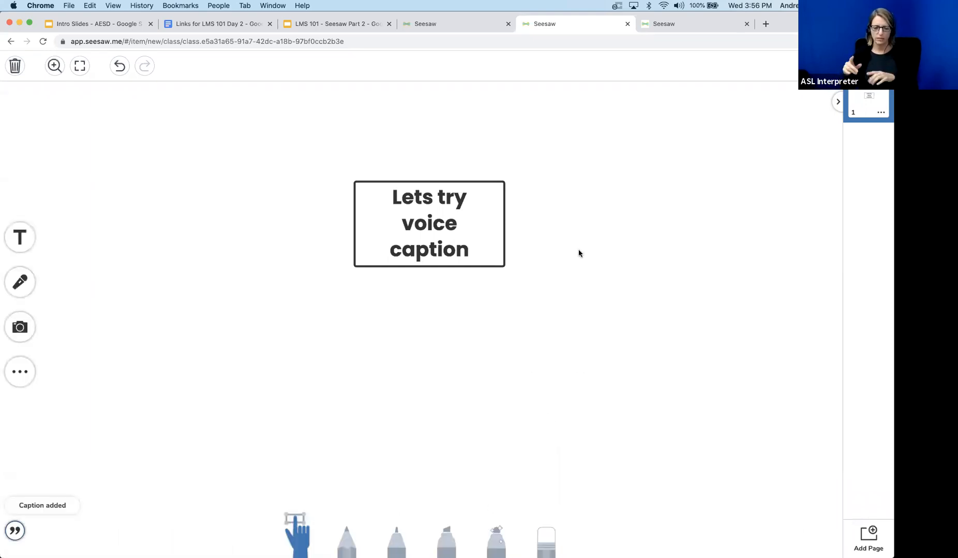
Publish the drawing post to Sample Student's journal without assigning it to a folder.
left_click(876, 66)
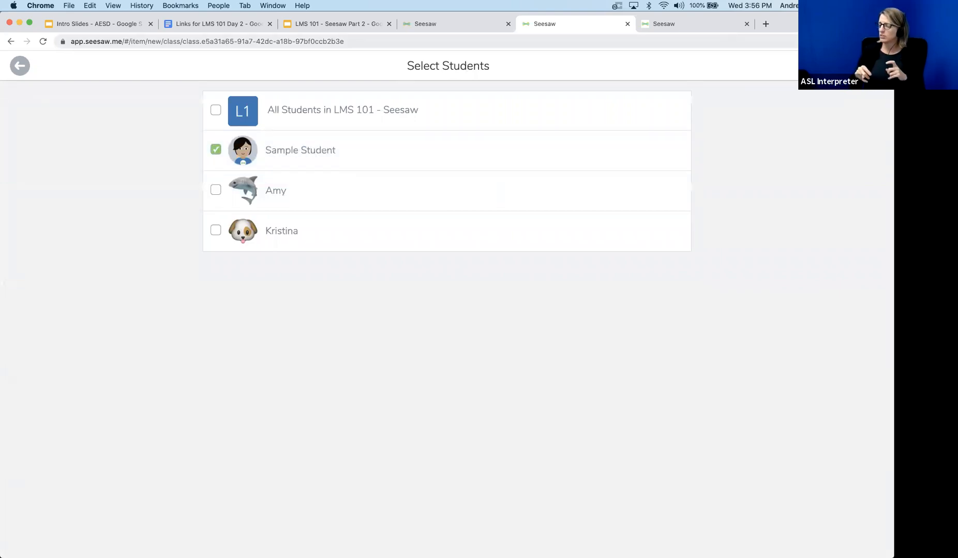
left_click(868, 68)
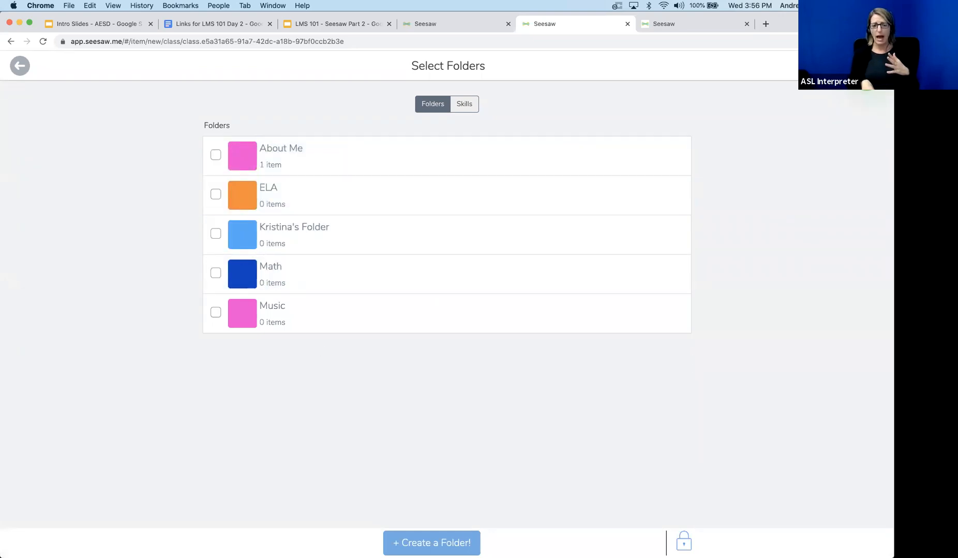
left_click(868, 69)
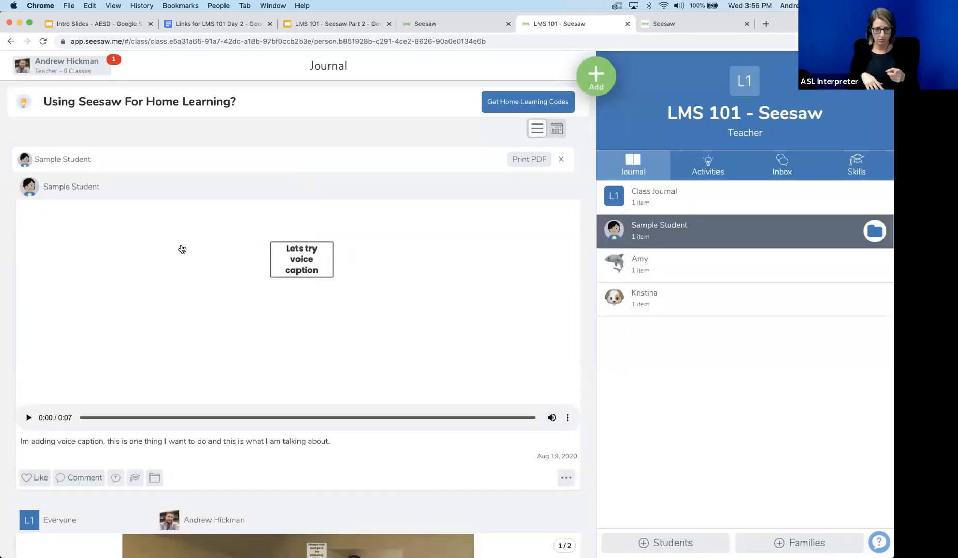
scroll(252, 324, "down", 3)
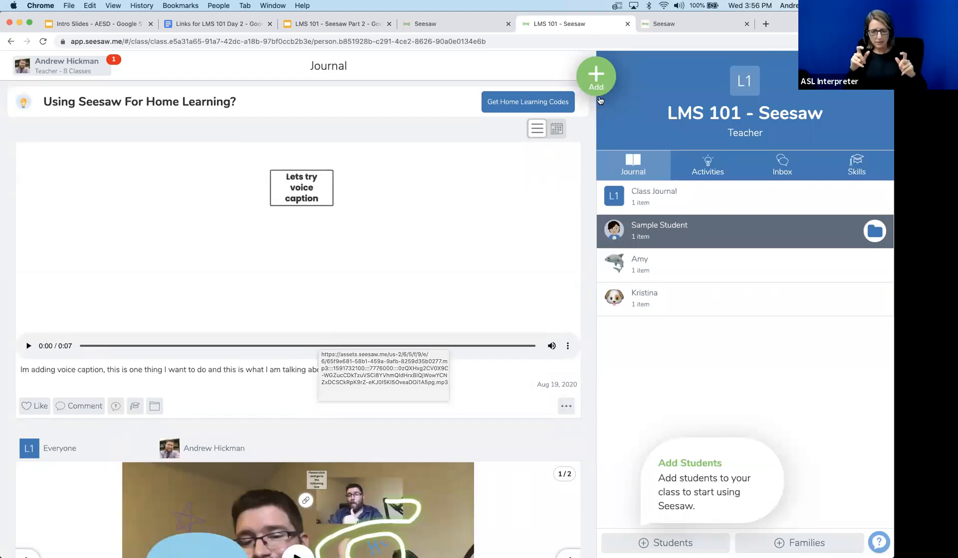
Look at the photo capture and file upload options for posting student work, leaving each without adding anything.
left_click(599, 89)
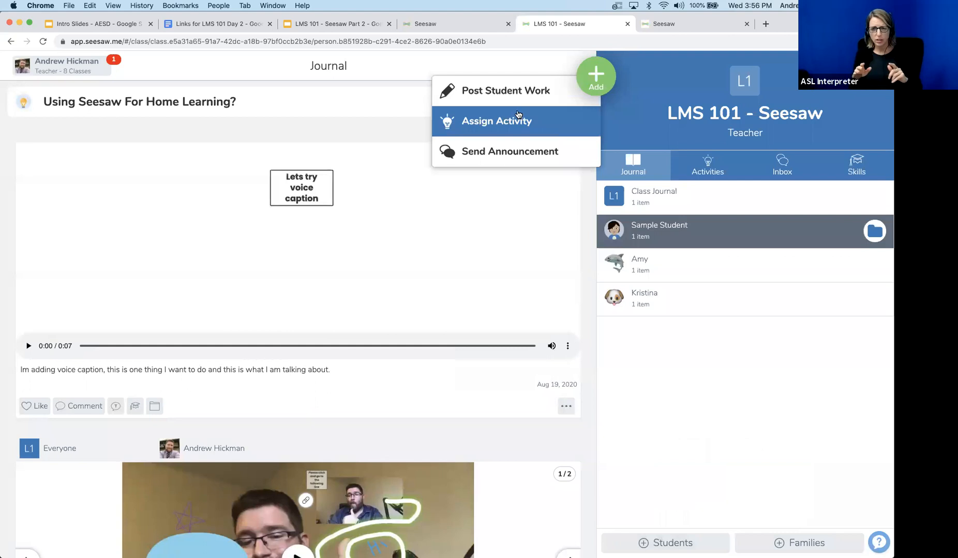
left_click(519, 106)
left_click(239, 197)
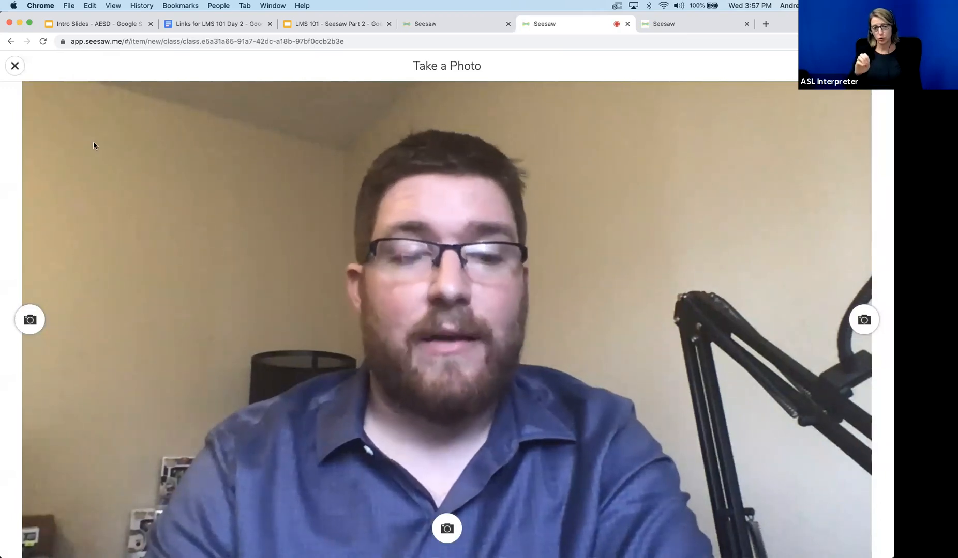
left_click(15, 66)
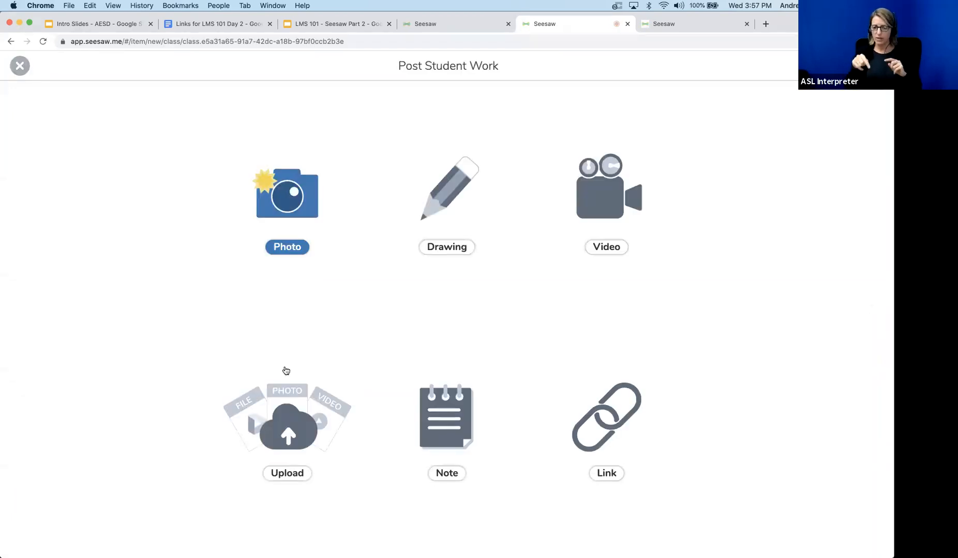
left_click(297, 434)
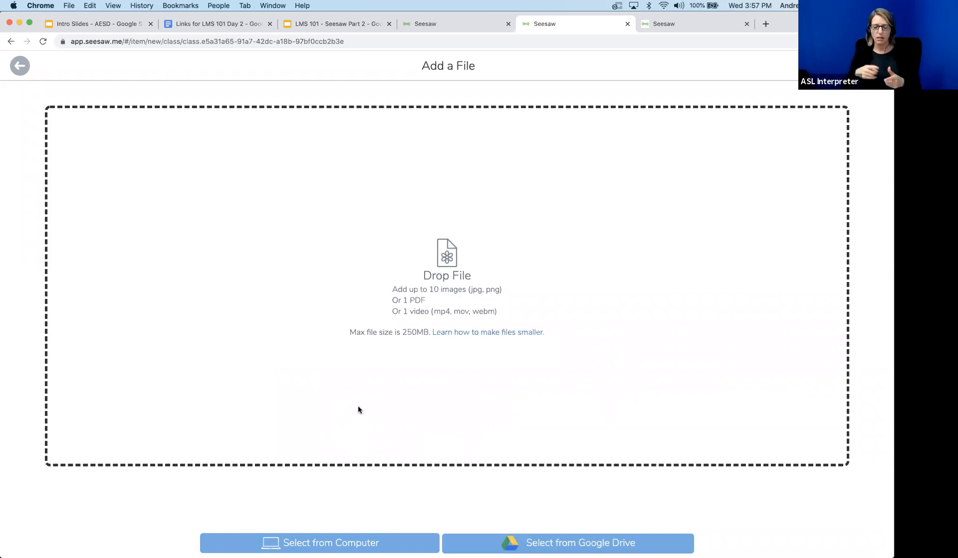
left_click(20, 66)
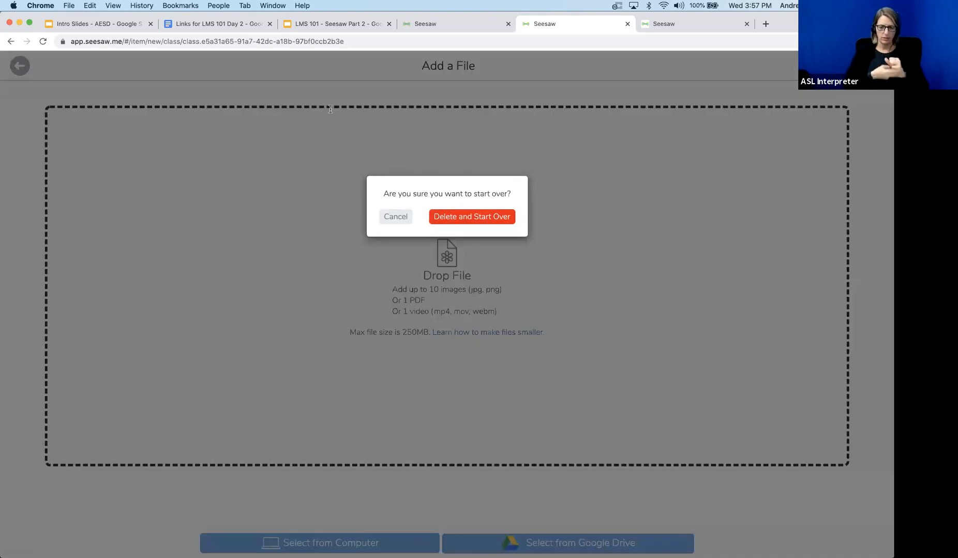
left_click(466, 218)
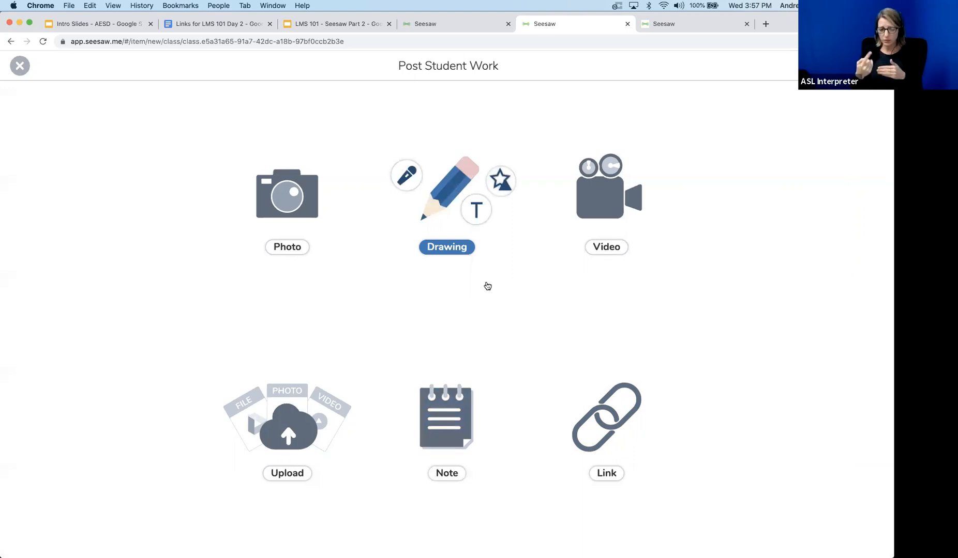
Start a new drawing post and place a text label reading "This is a test text box" on the page.
left_click(446, 219)
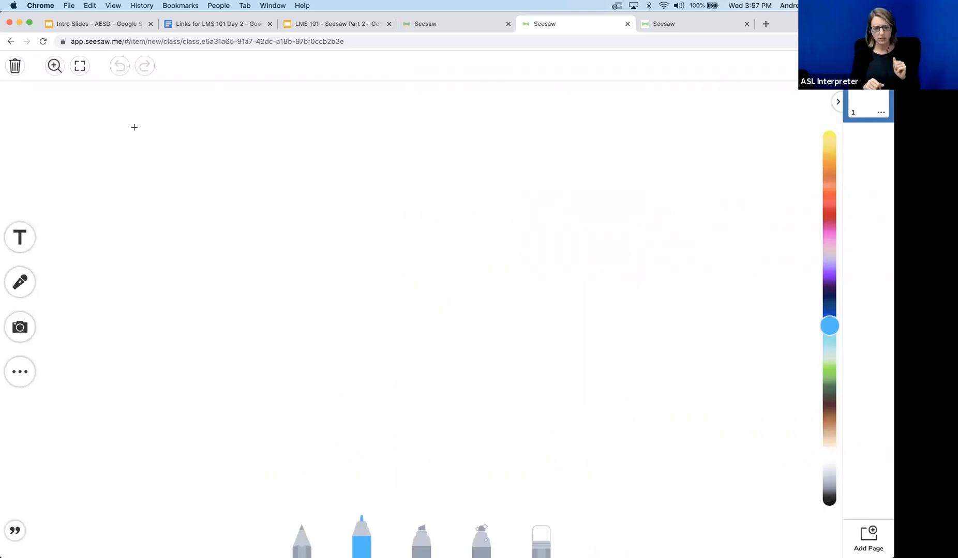
left_click(20, 237)
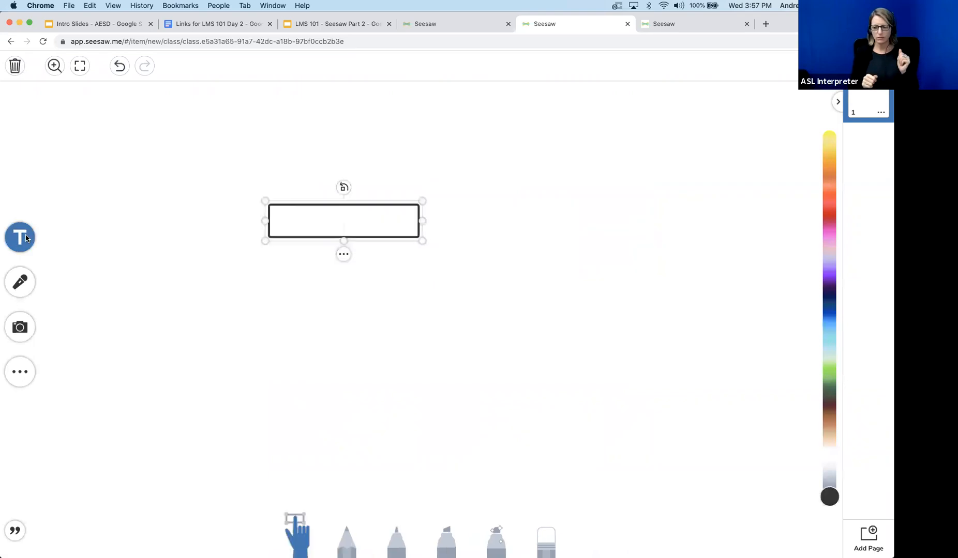
type("This is a ")
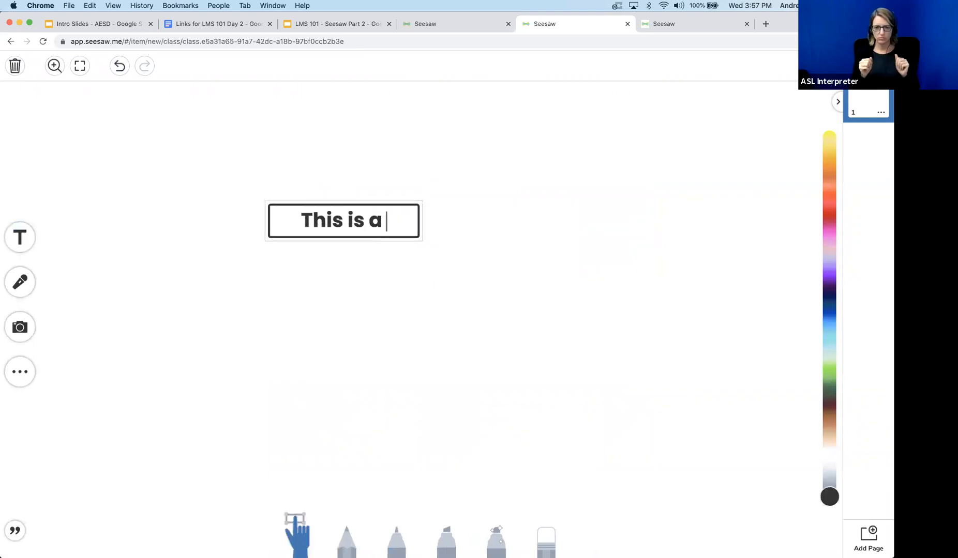
type("test text")
key("BackSpace")
type("t box")
left_click(881, 113)
Publish the drawing post to Sample Student's journal and file it in the ELA folder.
left_click(879, 66)
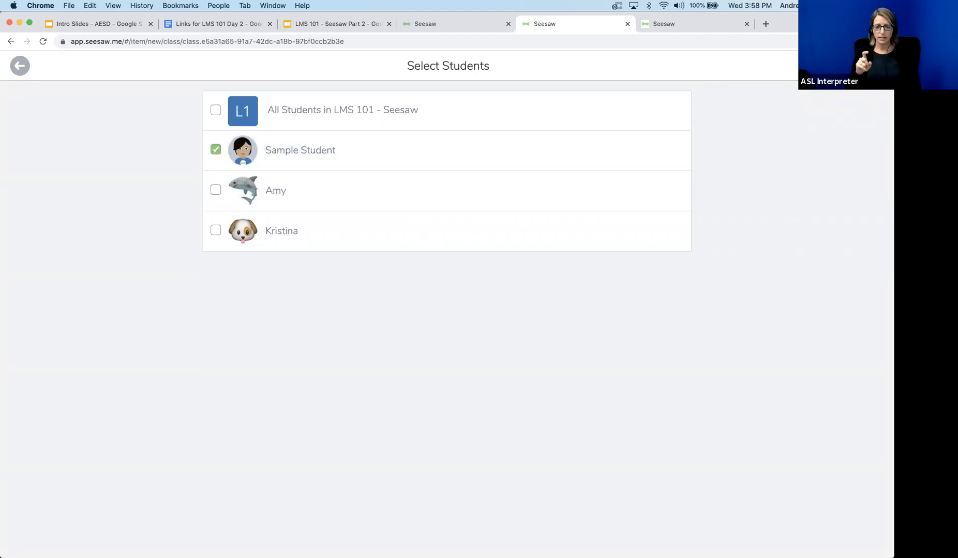
left_click(879, 65)
left_click(214, 194)
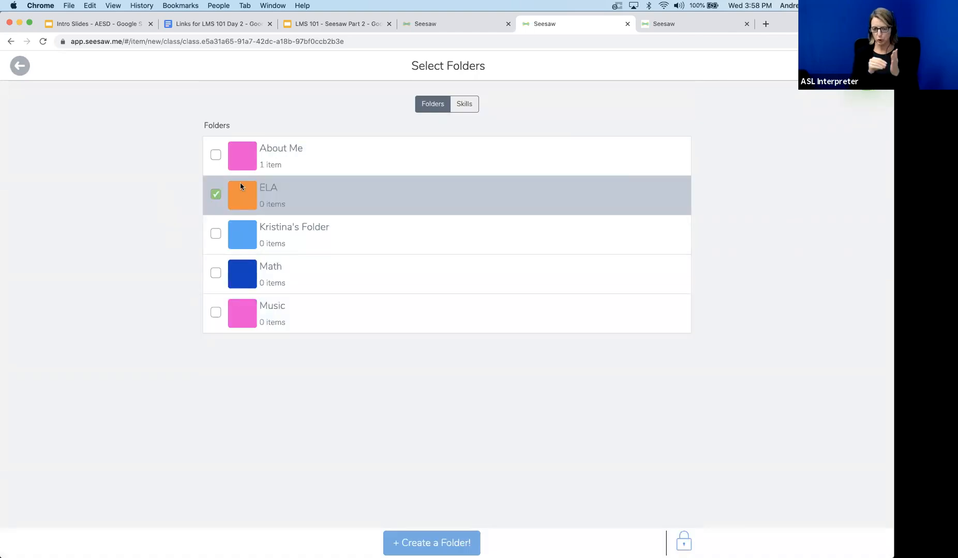
left_click(870, 73)
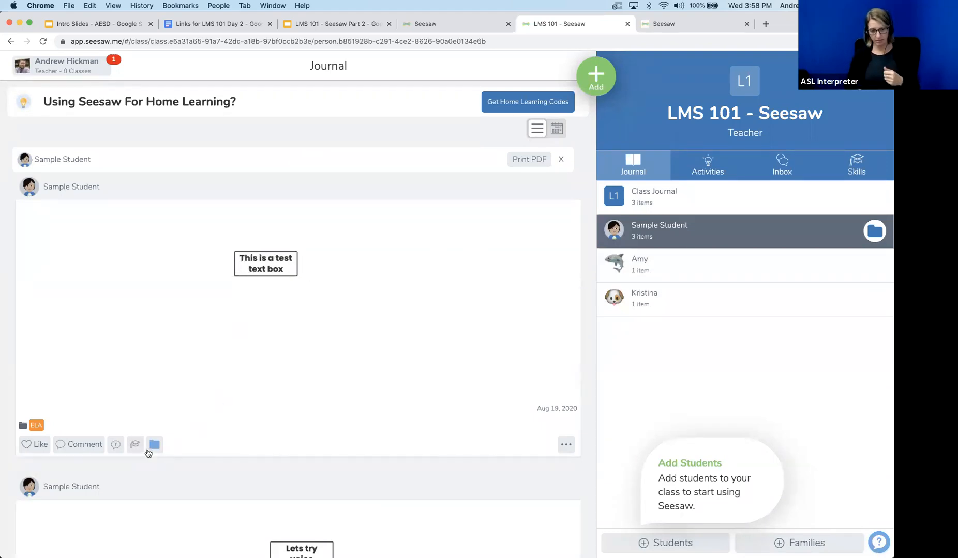
Open the published test post for editing, replace its label text with "Hello" and enlarge the label to about twice its size.
left_click(566, 445)
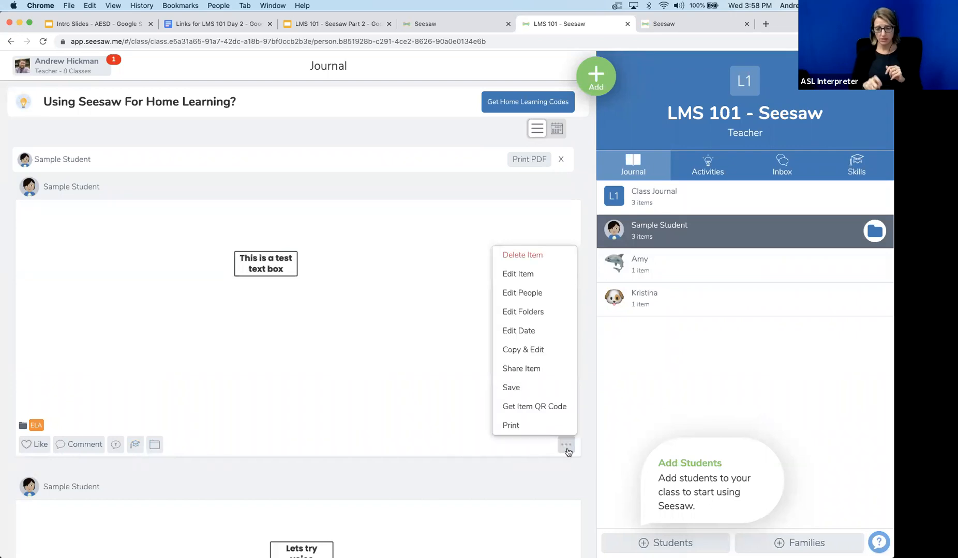
left_click(531, 274)
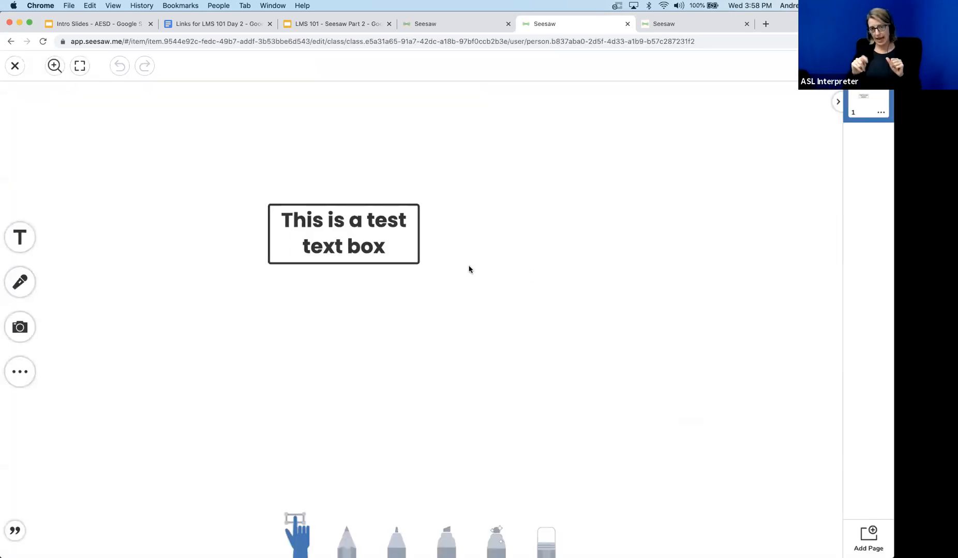
left_click(383, 249)
double_click(381, 248)
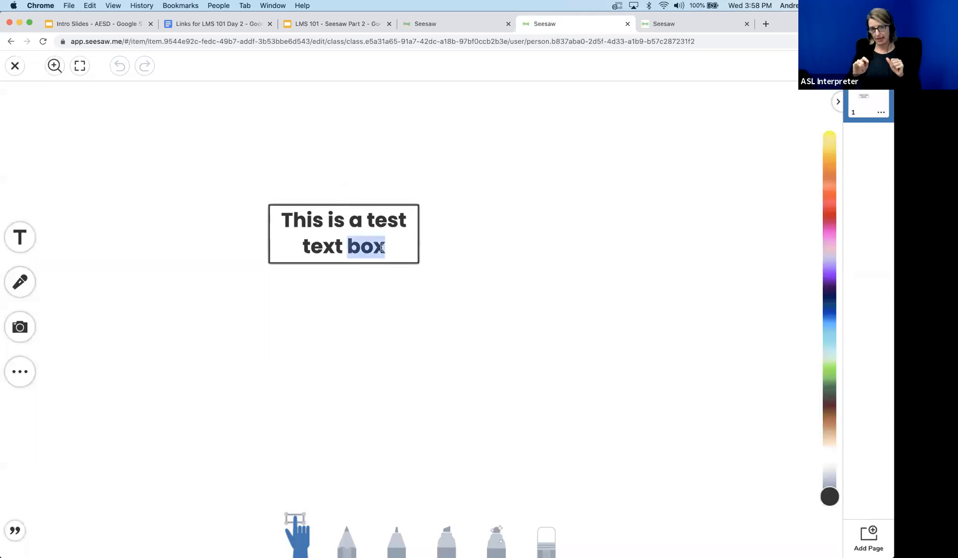
left_click_drag(381, 248, 275, 217)
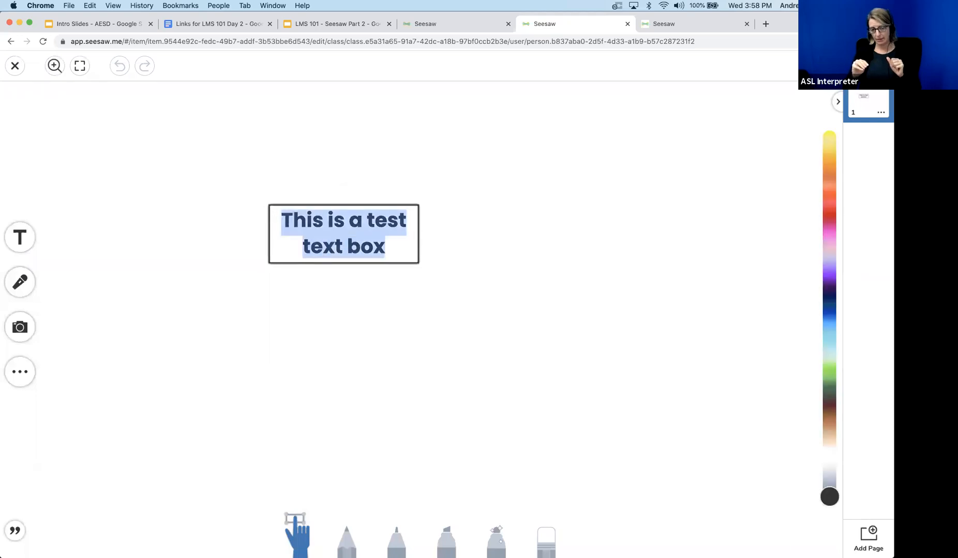
type("Hll")
key("BackSpace")
key("BackSpace")
type("ello")
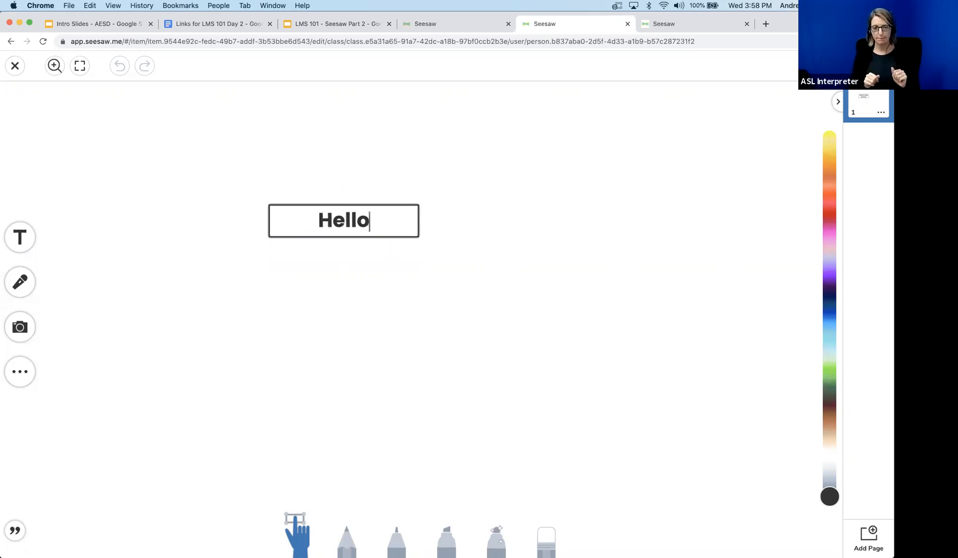
left_click(396, 305)
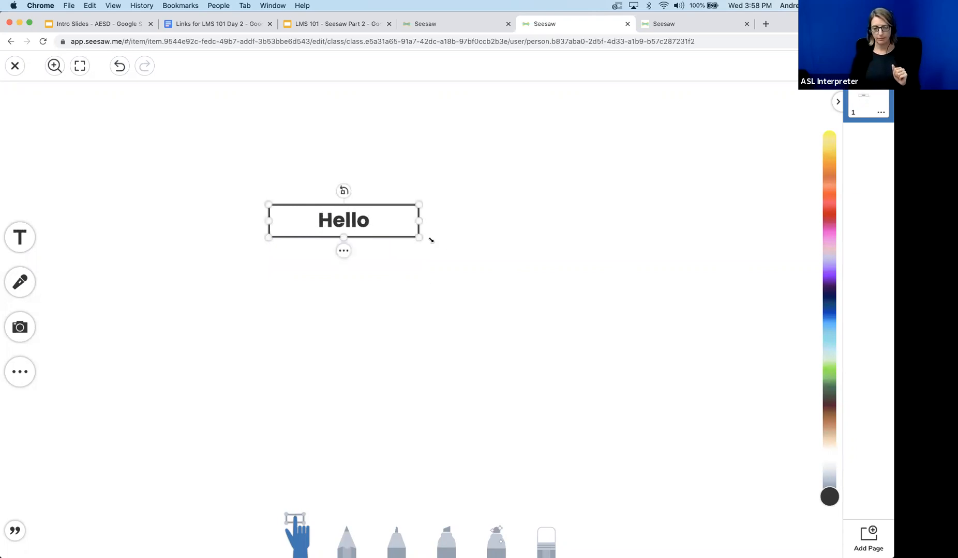
left_click_drag(423, 241, 508, 306)
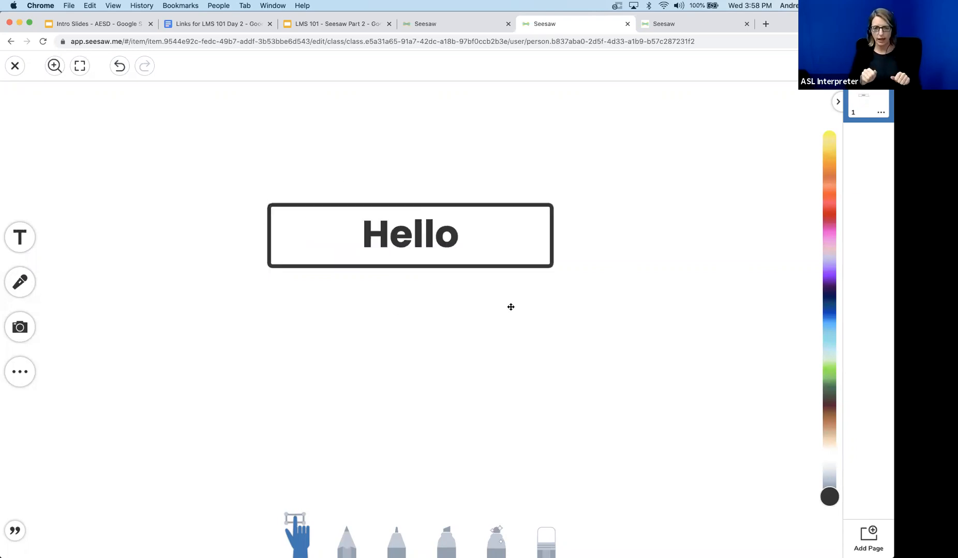
Add a blue rounded square from the shapes and stretch it over most of the "Hello" label.
left_click(20, 372)
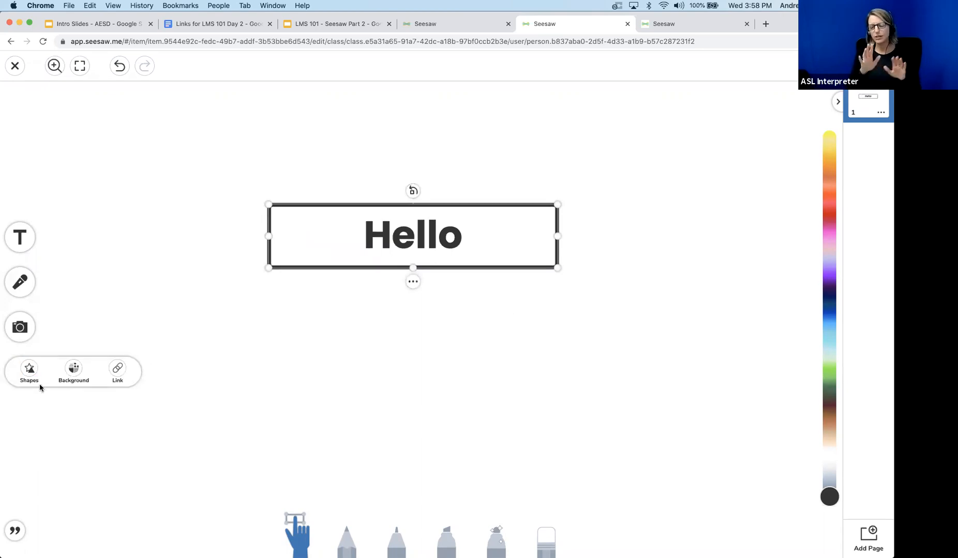
left_click(30, 372)
scroll(252, 443, "down", 3)
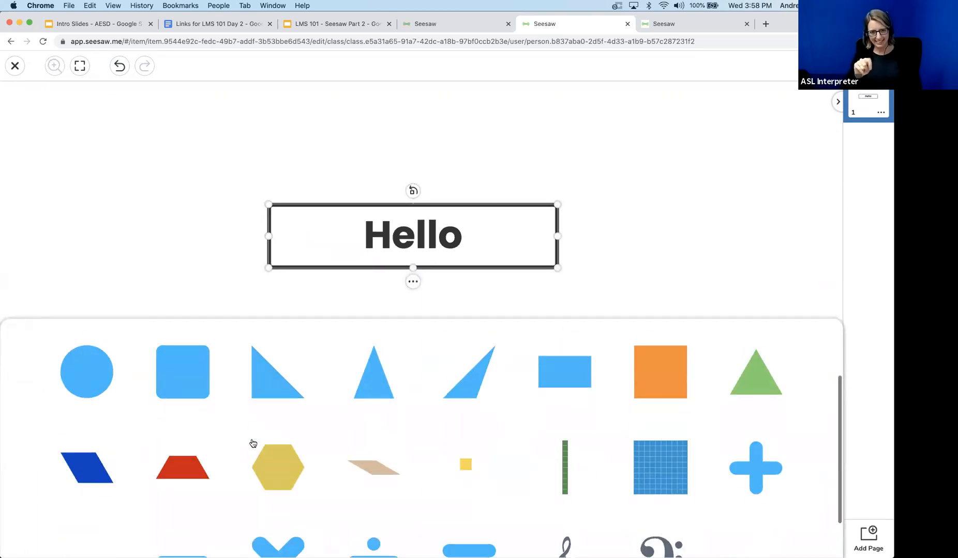
left_click(192, 380)
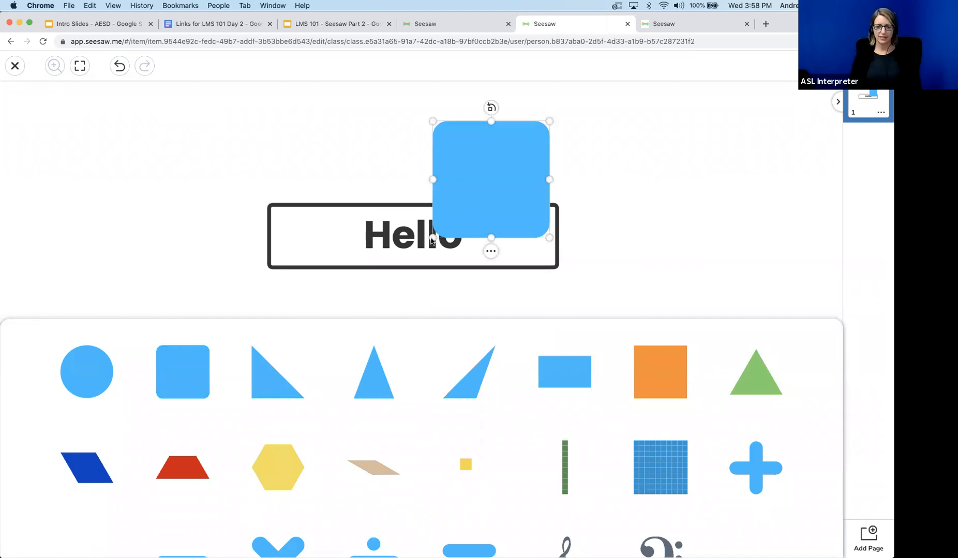
left_click(320, 260)
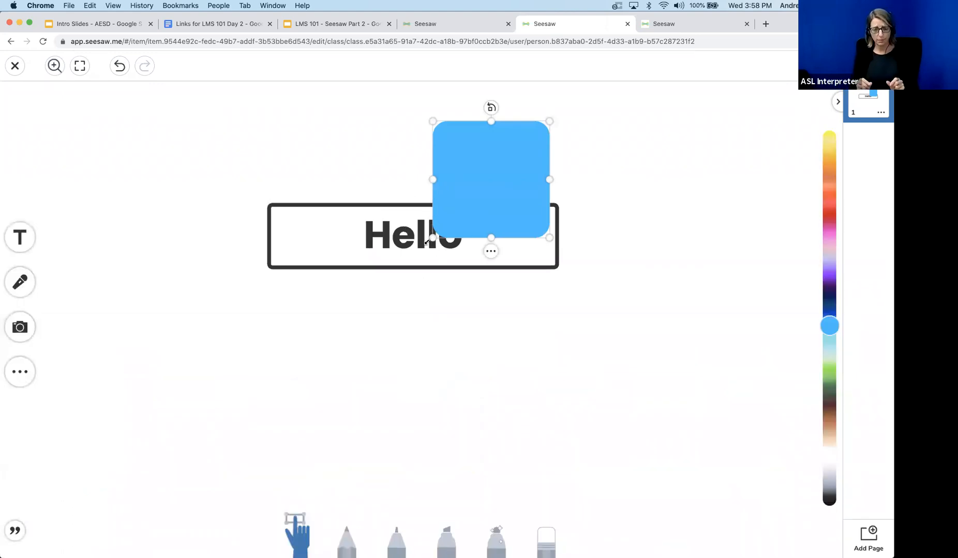
left_click_drag(428, 240, 269, 327)
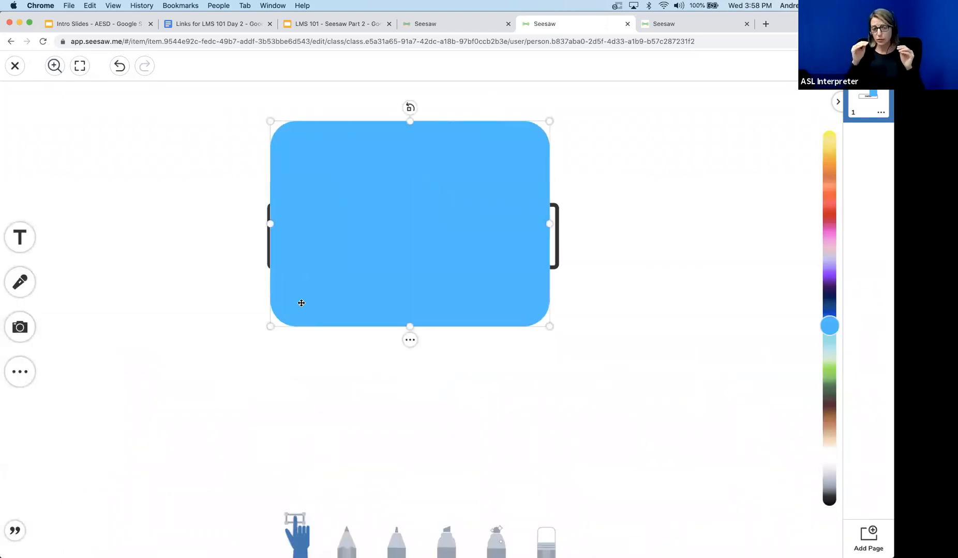
Try to place a text label on top of the blue rounded shape.
left_click(382, 251)
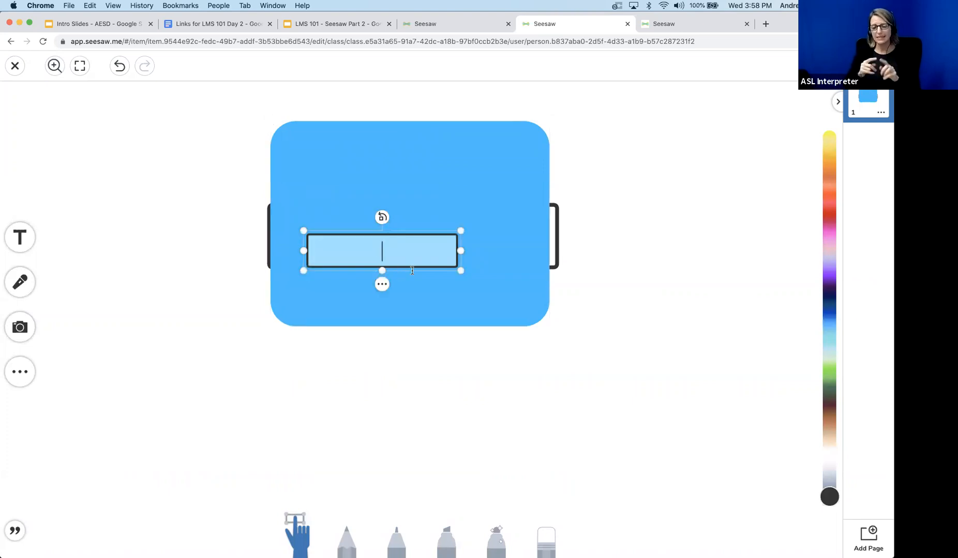
double_click(406, 221)
double_click(369, 262)
double_click(412, 148)
double_click(419, 214)
left_click(350, 260)
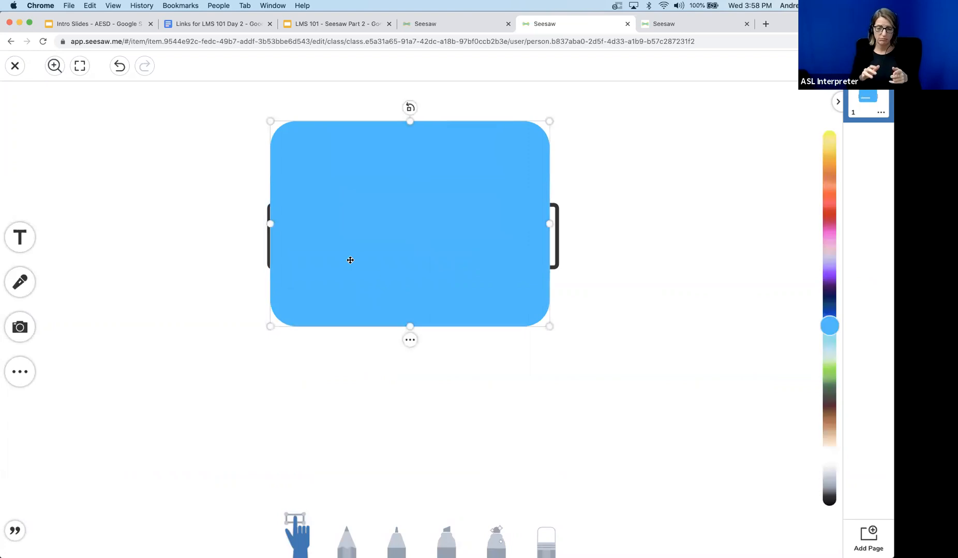
double_click(350, 260)
left_click(29, 257)
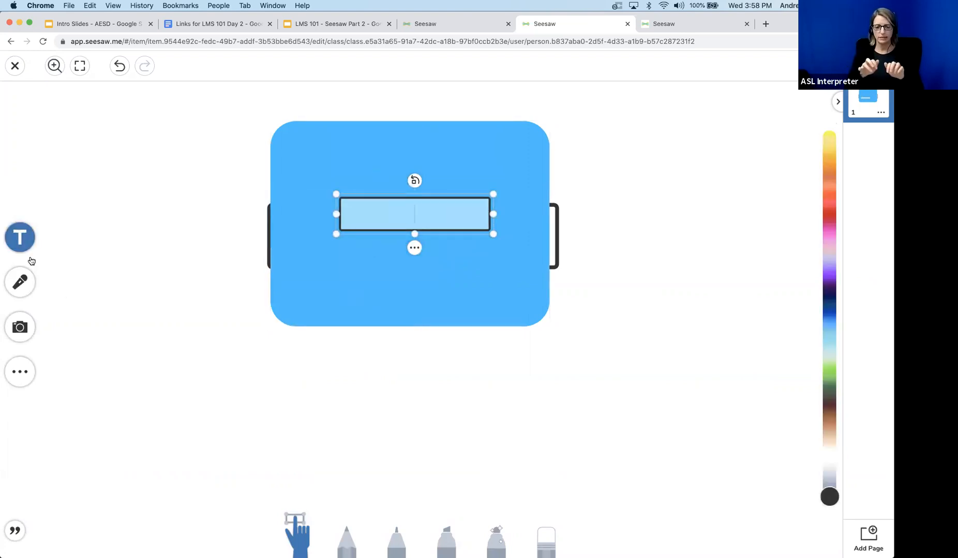
left_click(29, 257)
left_click(12, 233)
left_click(11, 232)
left_click(11, 232)
left_click(11, 232)
left_click(11, 232)
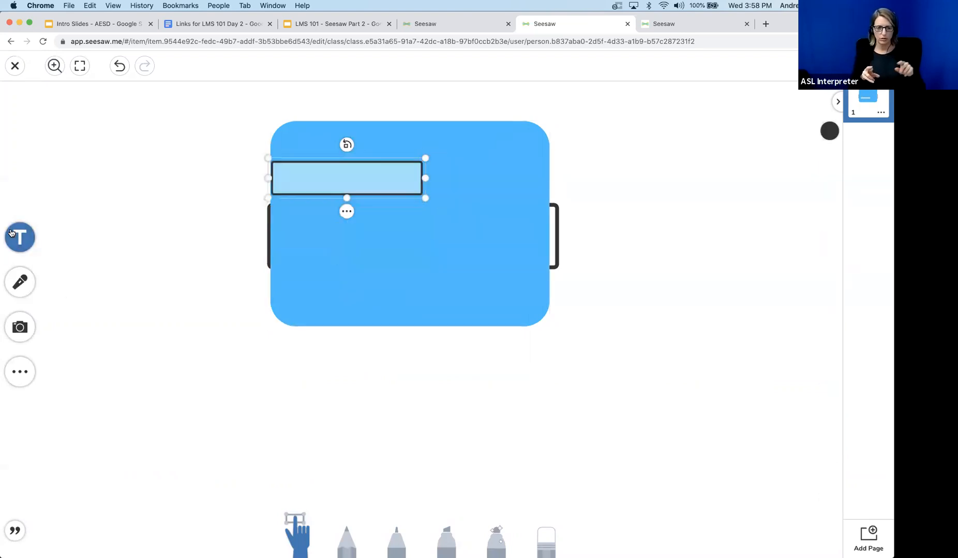
left_click(11, 232)
left_click(11, 233)
left_click(11, 233)
left_click(11, 232)
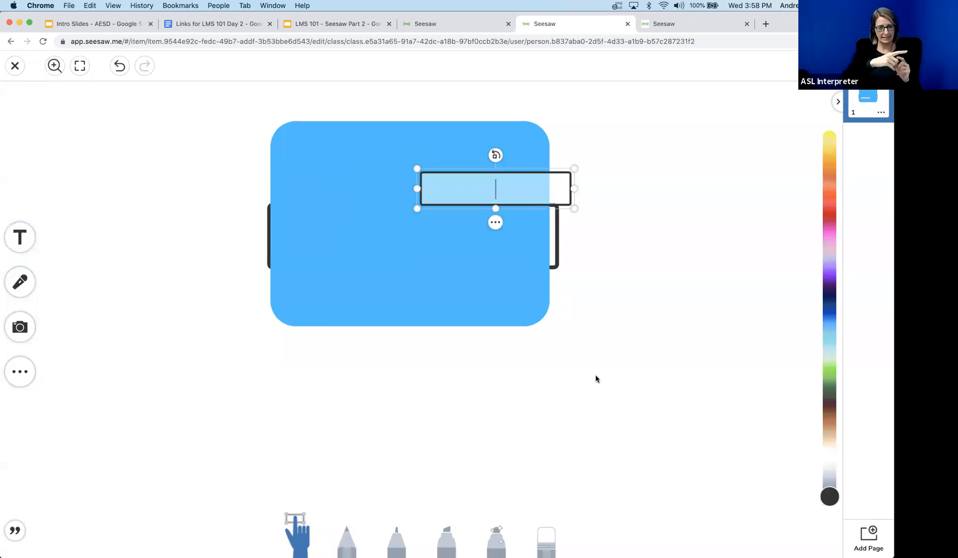
Discard the unsaved changes to the test post and return to the journal.
left_click(573, 394)
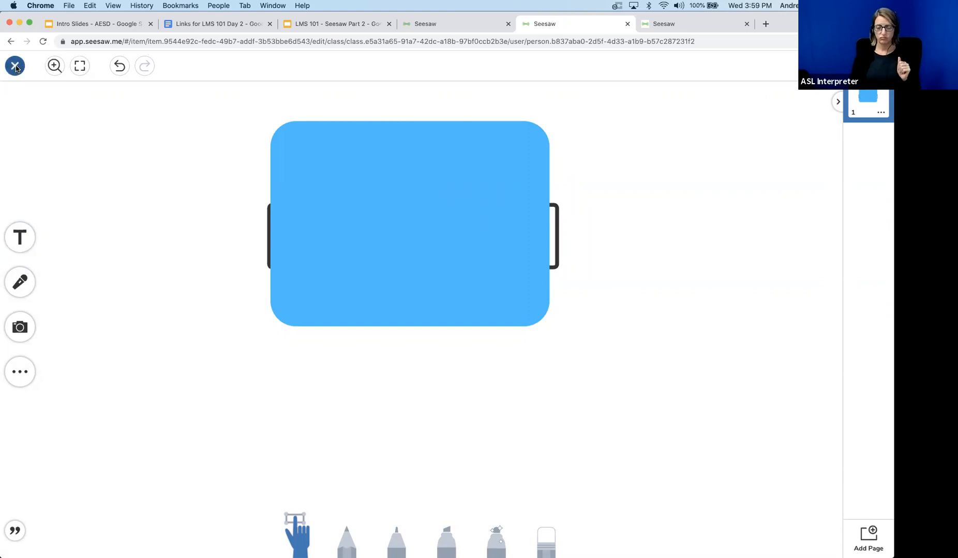
left_click(15, 65)
left_click(508, 244)
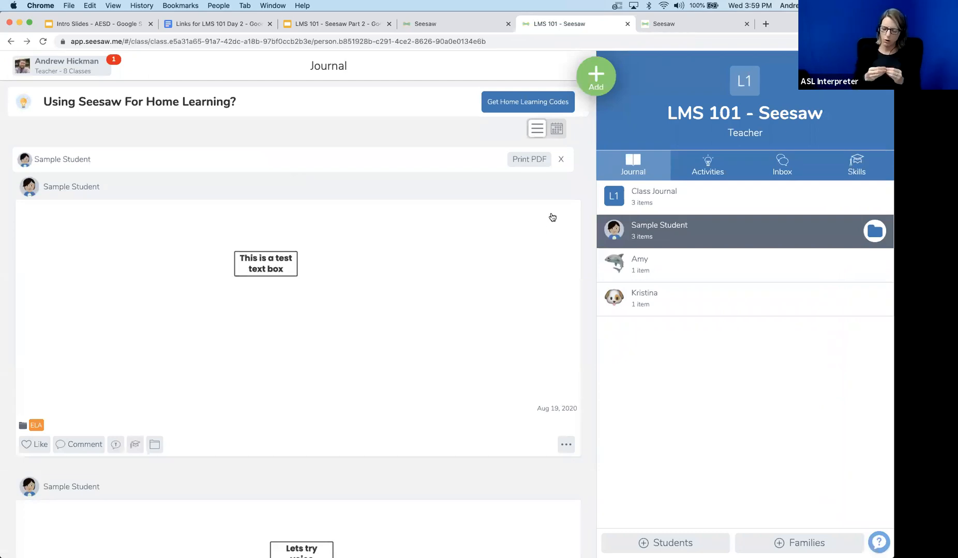
Start a new student work post using the drawing canvas.
left_click(602, 77)
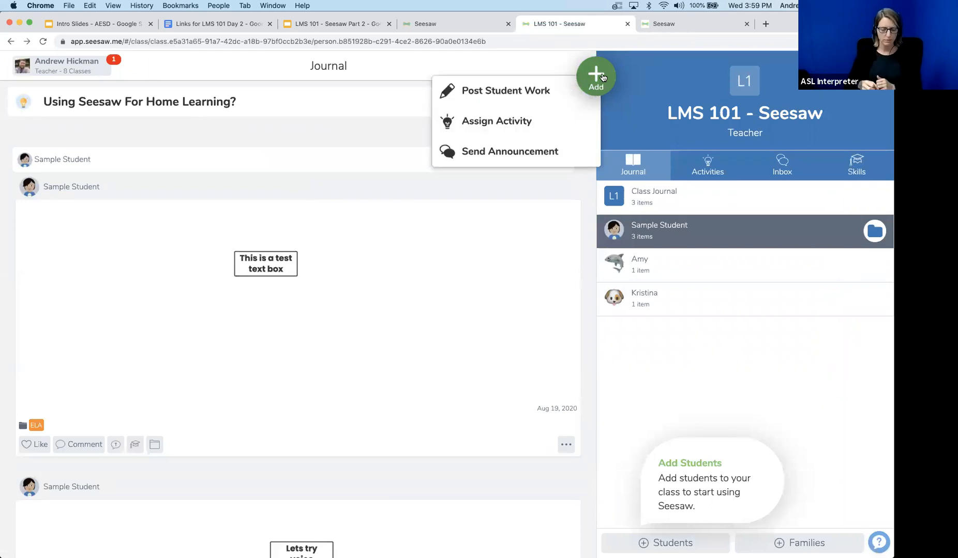
left_click(559, 98)
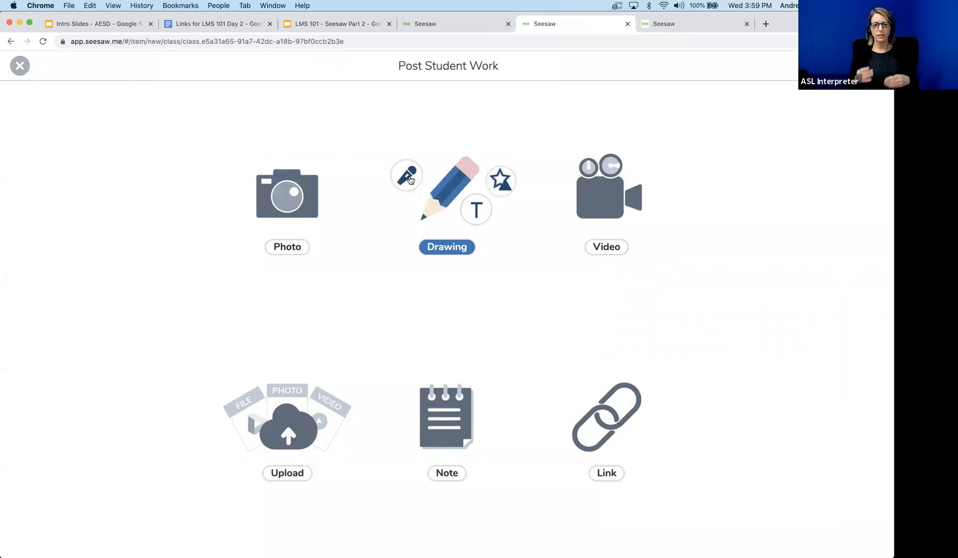
left_click(449, 200)
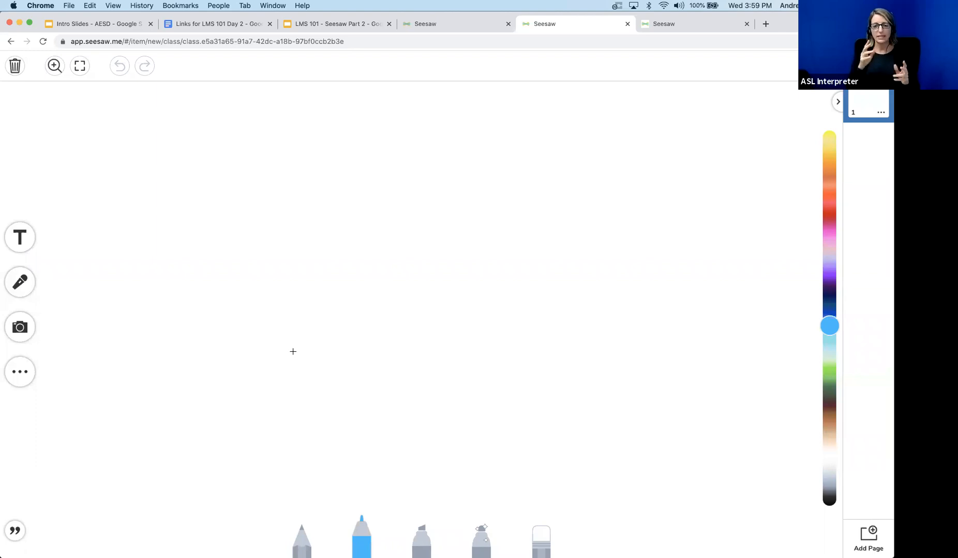
left_click(29, 332)
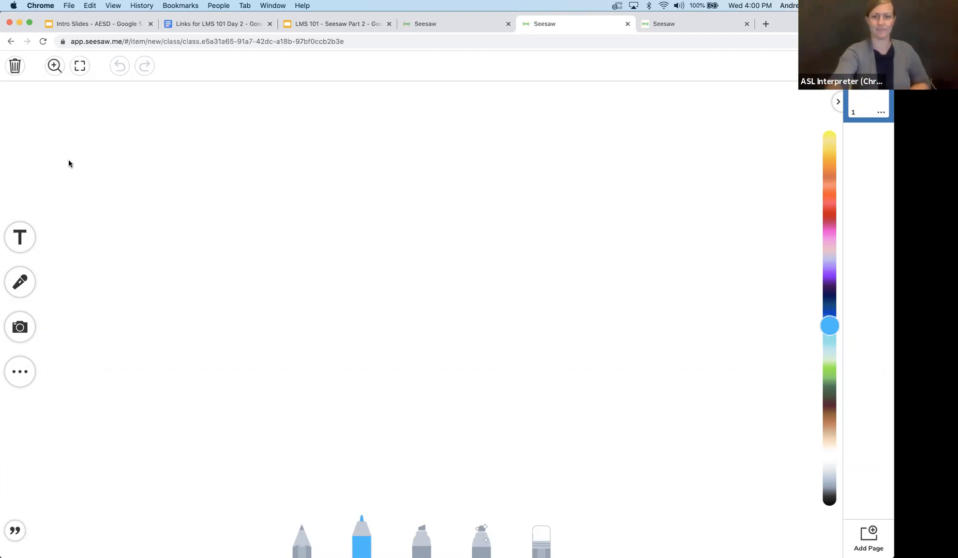
Demonstrate toggling the blank drawing between the editing view and the full-canvas preview, ending in the editing view.
left_click(82, 72)
left_click(80, 66)
left_click(80, 66)
left_click(80, 66)
left_click(81, 73)
left_click(82, 72)
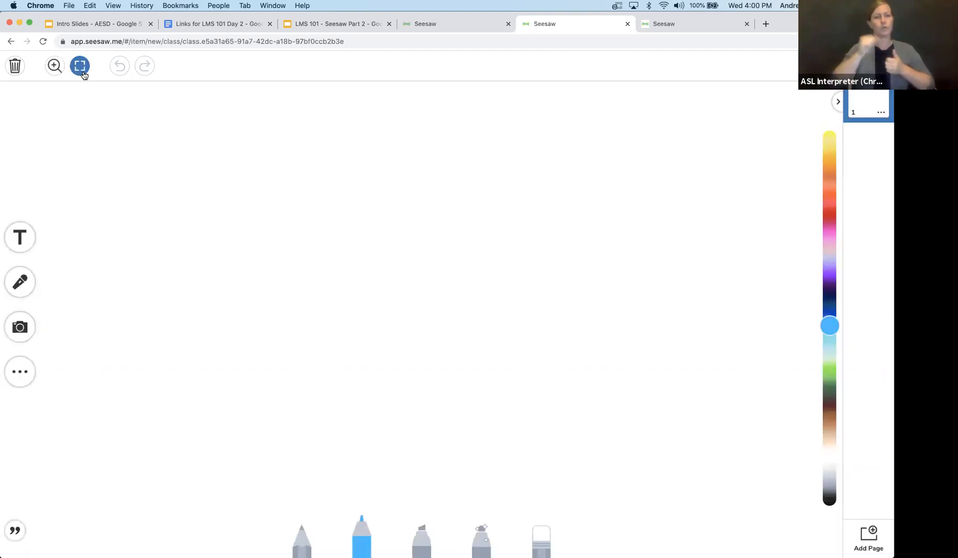
left_click(83, 73)
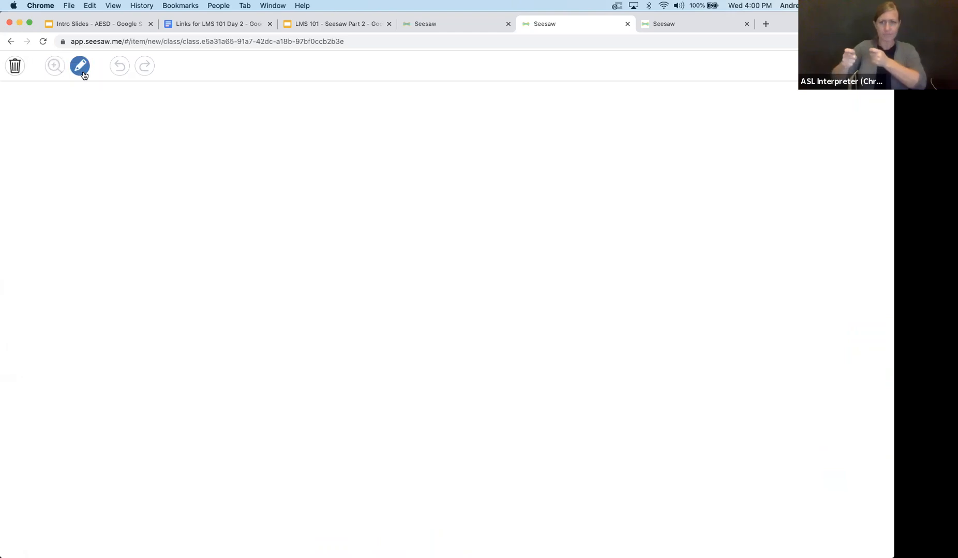
left_click(83, 73)
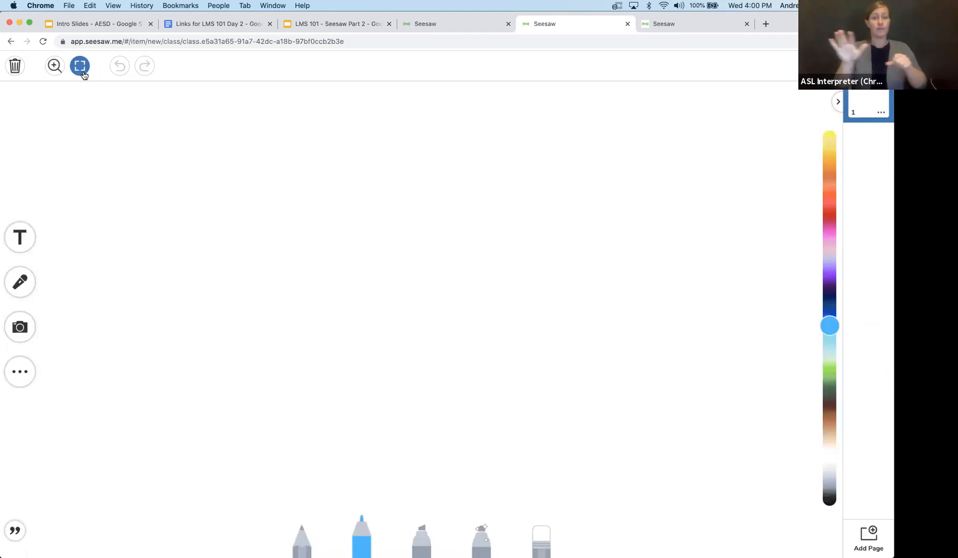
Demonstrate the canvas zoom by magnifying the blank page to its maximum and returning to the full-page view.
left_click(54, 66)
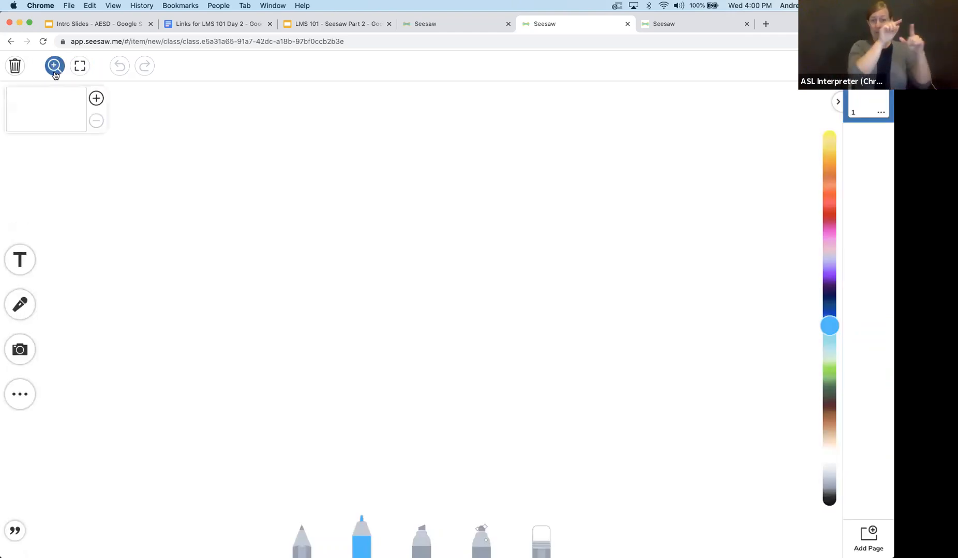
left_click(96, 98)
left_click(96, 98)
left_click(95, 98)
left_click(96, 99)
left_click(96, 98)
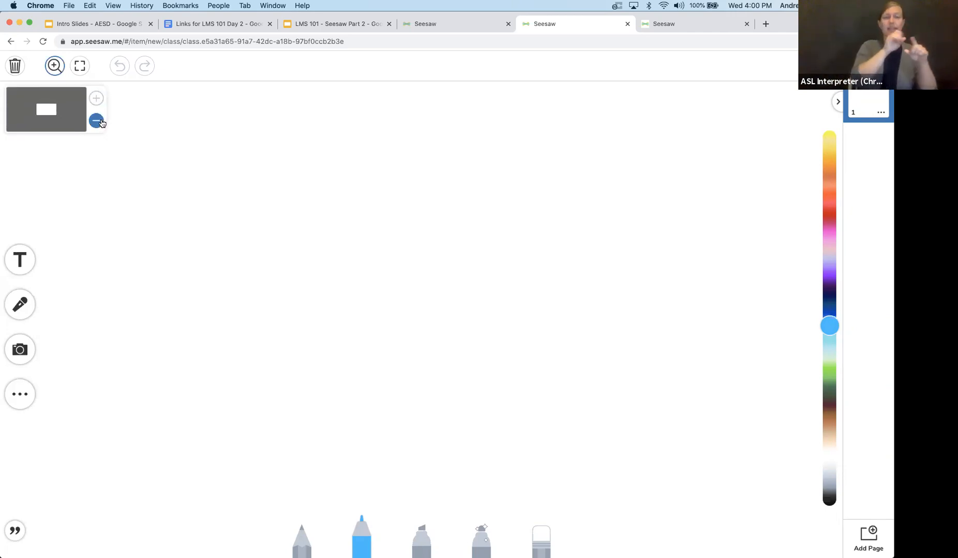
left_click(96, 121)
left_click(96, 121)
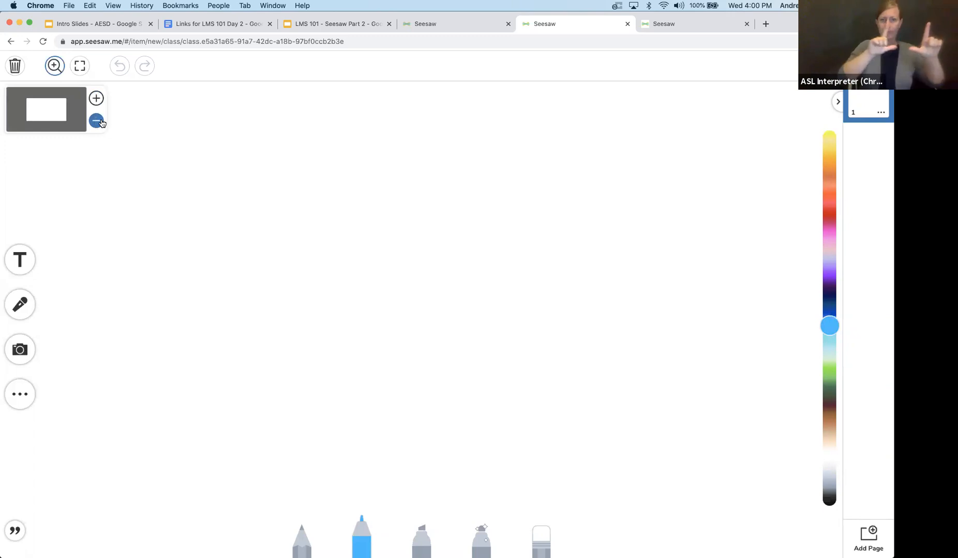
left_click(97, 121)
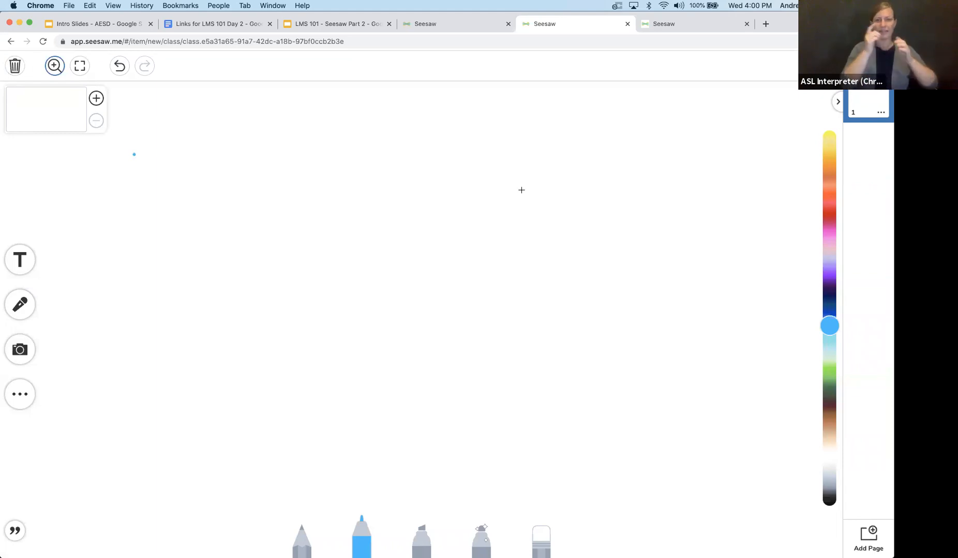
Duplicate the drawing's first page and show the page options of the copy.
left_click(881, 115)
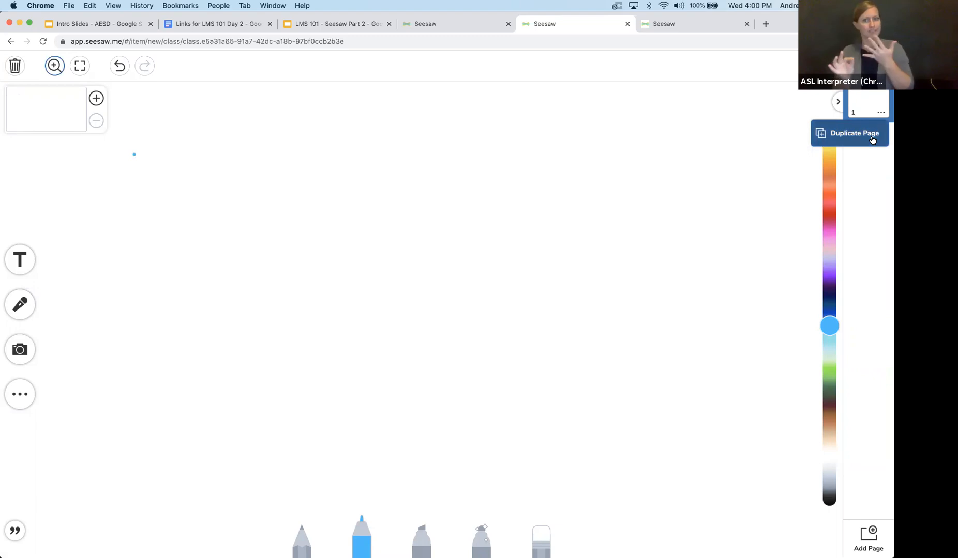
left_click(871, 138)
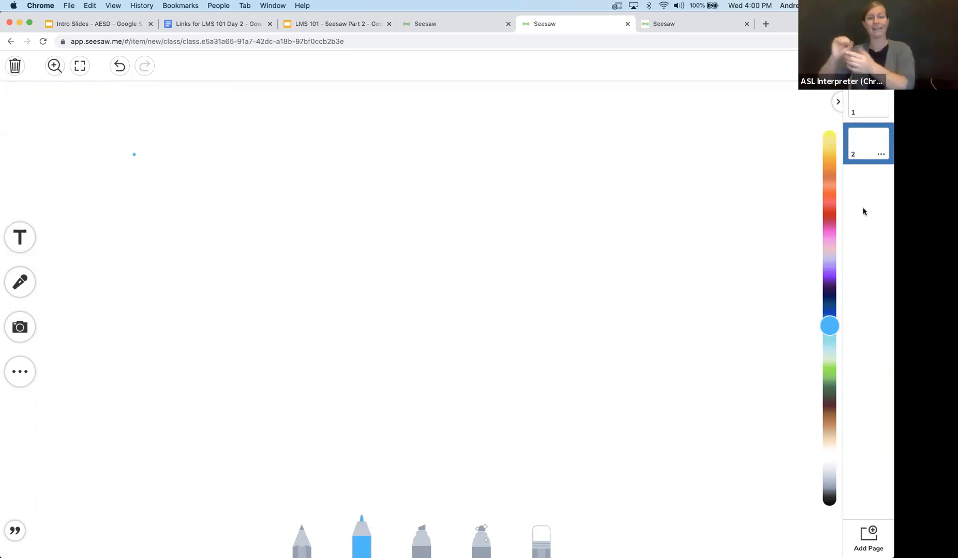
left_click(880, 154)
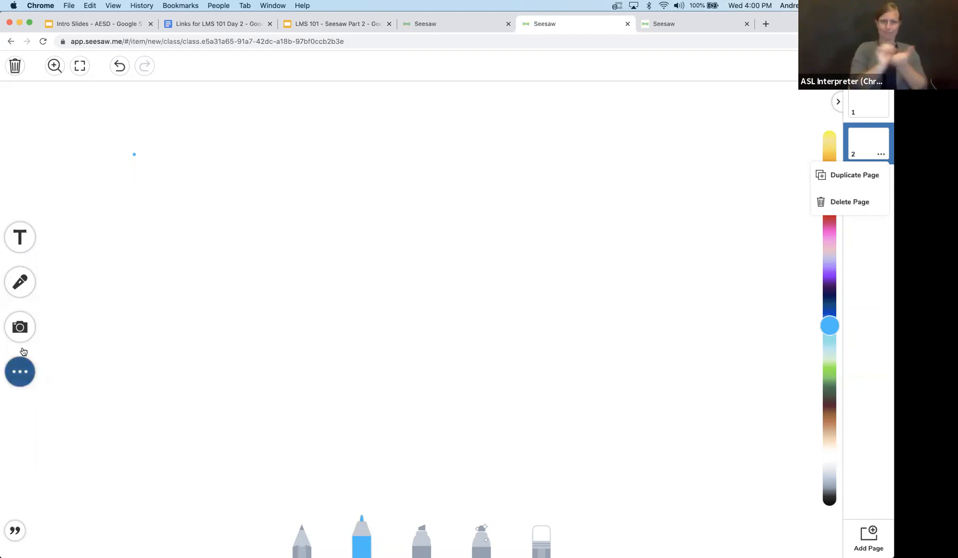
Add a treble clef from the shapes to page 2, enlarge it to about three and a half times its size and centre it.
left_click(20, 368)
left_click(28, 368)
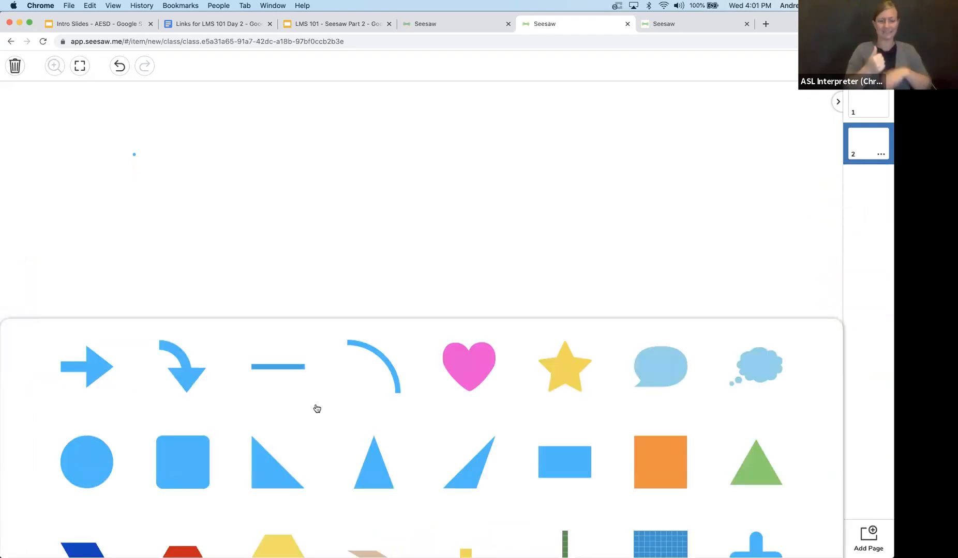
scroll(317, 409, "down", 3)
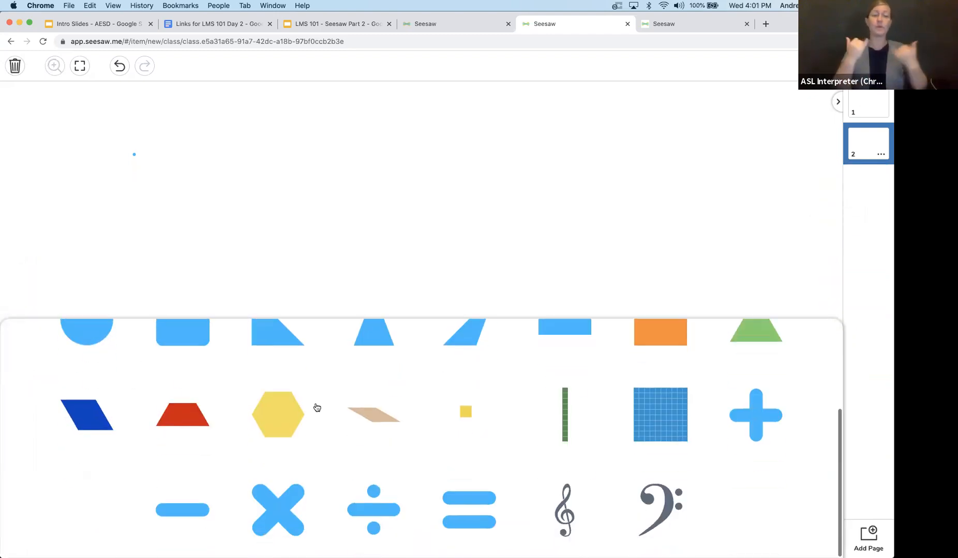
left_click(565, 512)
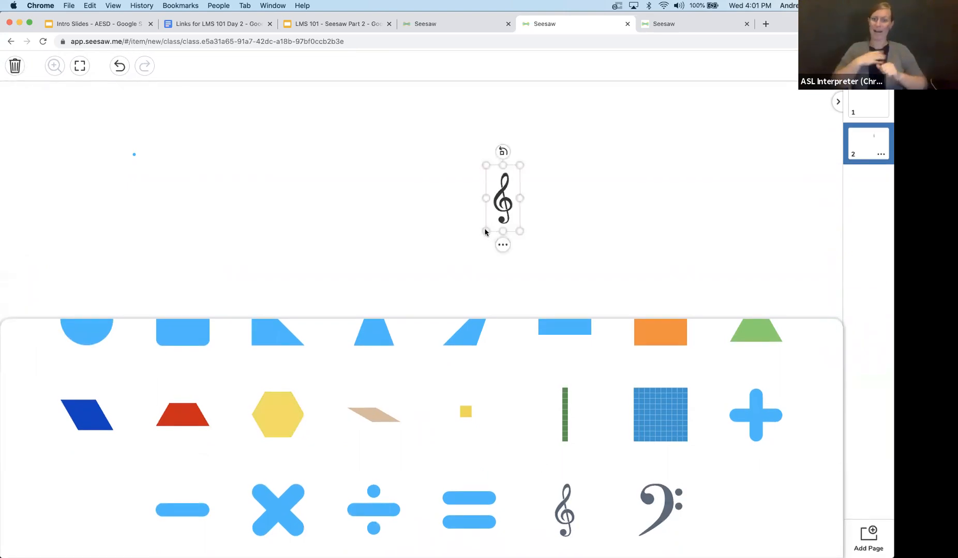
left_click(510, 207)
left_click_drag(486, 234, 355, 333)
left_click_drag(466, 301, 431, 291)
left_click(328, 428)
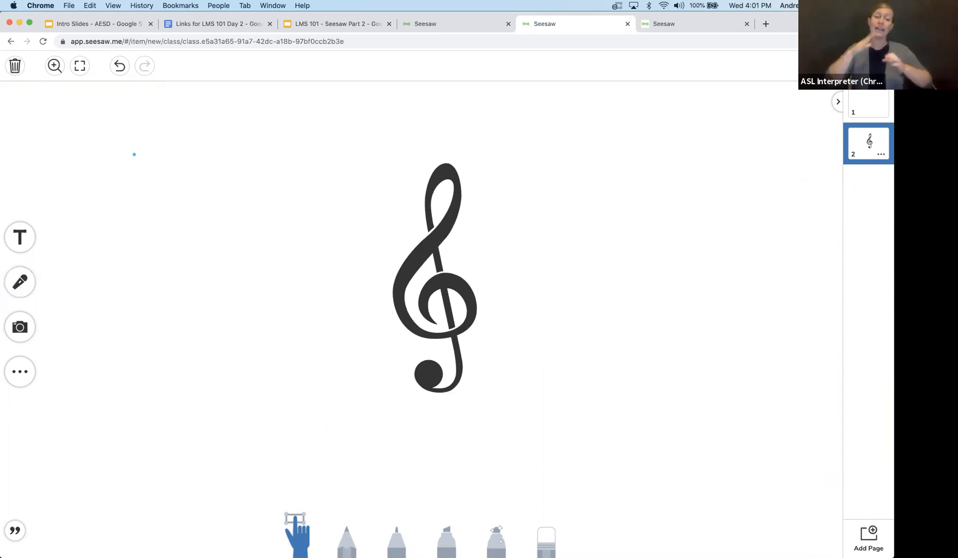
Delete the nearly blank first page, keeping the treble clef page.
left_click(877, 105)
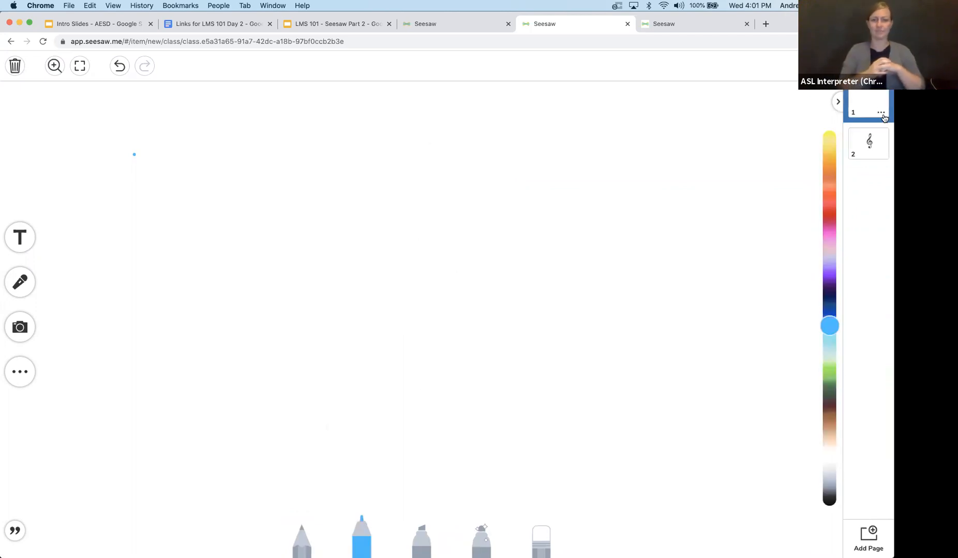
left_click(882, 115)
left_click(867, 158)
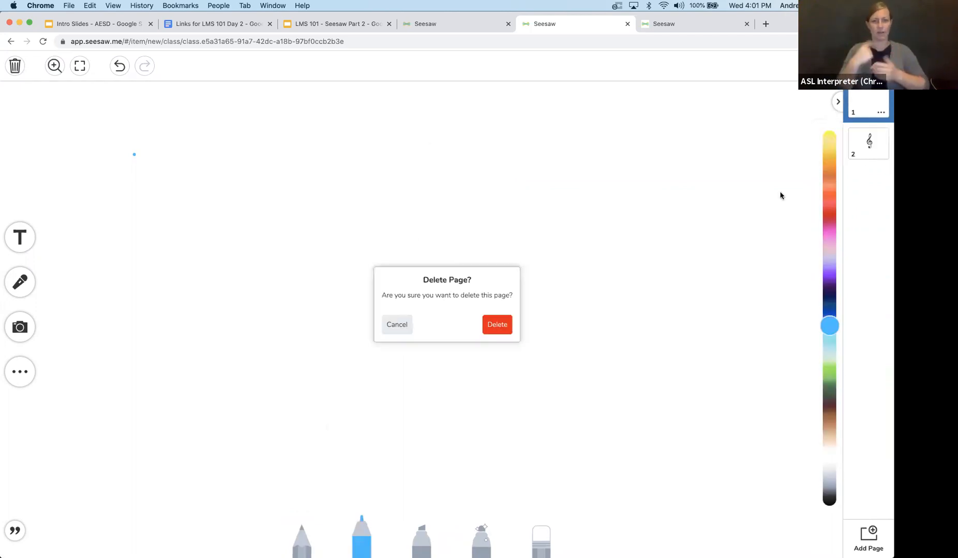
left_click(492, 326)
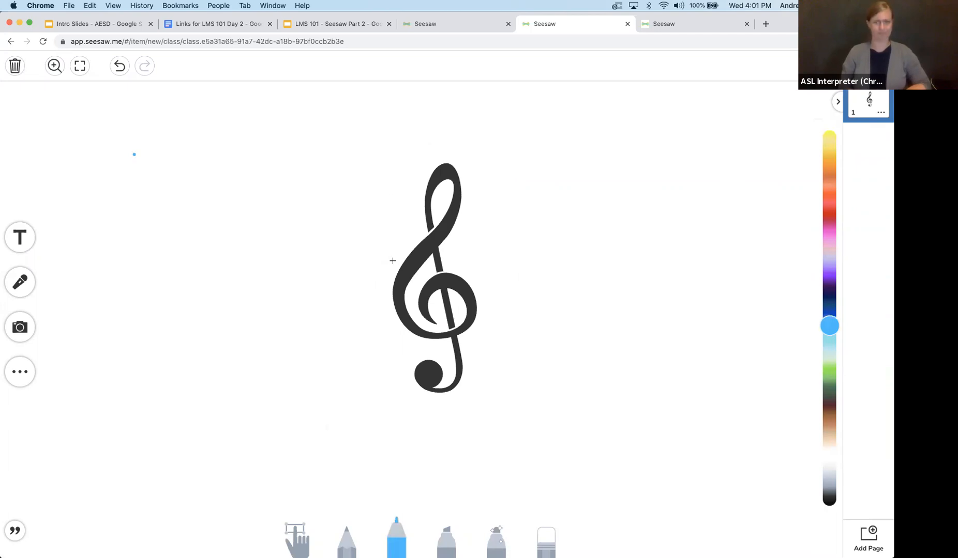
Add a text label reading "What is this?", place it above and left of the treble clef and tilt it slightly clockwise.
left_click(20, 238)
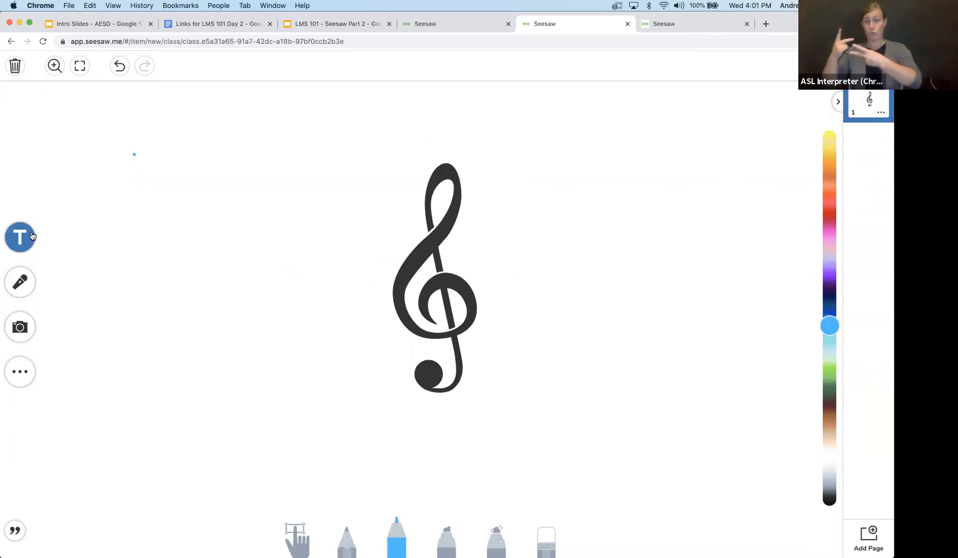
type("What is this")
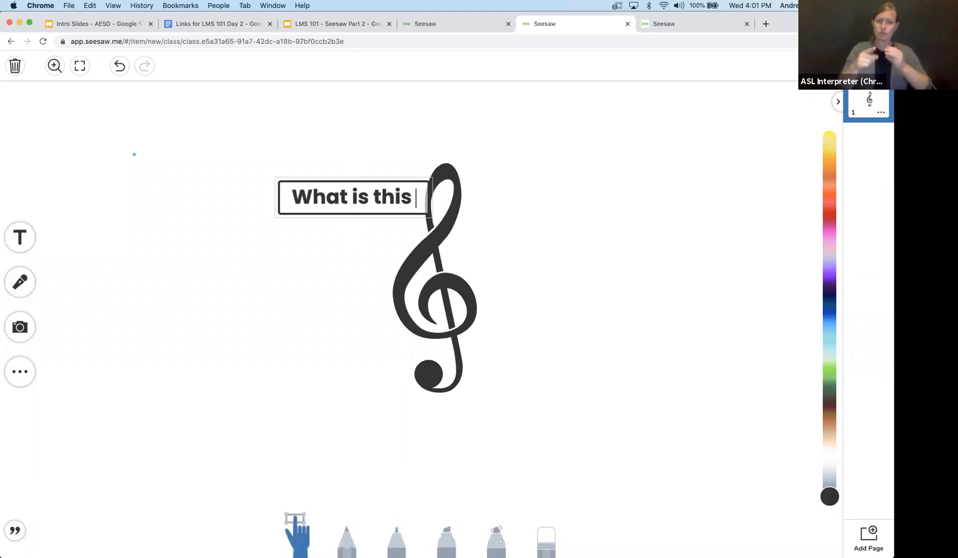
key("BackSpace")
type("?")
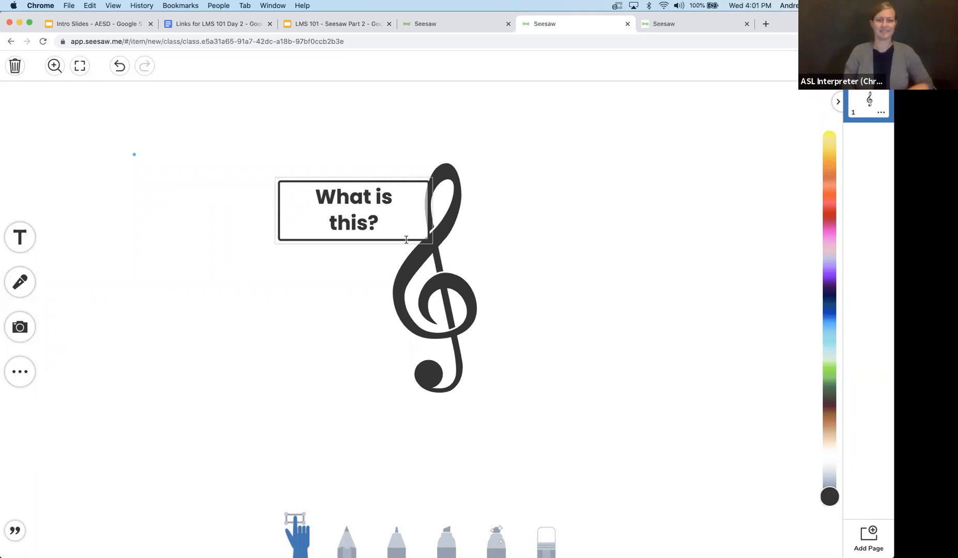
left_click(366, 251)
left_click_drag(400, 206, 337, 158)
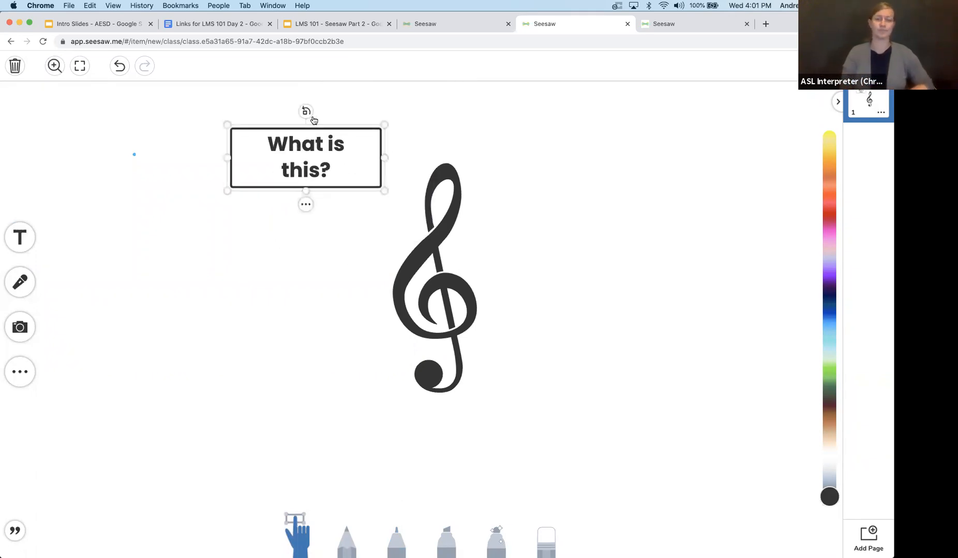
mouse_move(293, 117)
left_mouse_down()
mouse_move(274, 129)
mouse_move(358, 141)
mouse_move(306, 119)
left_mouse_up()
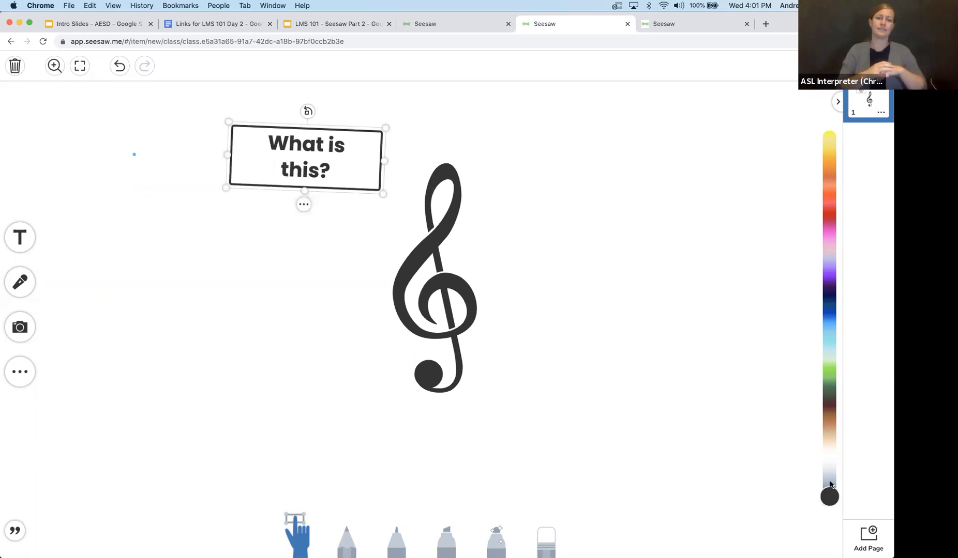
Recolour the "What is this?" label light blue and the treble clef purple.
left_click_drag(827, 497, 829, 332)
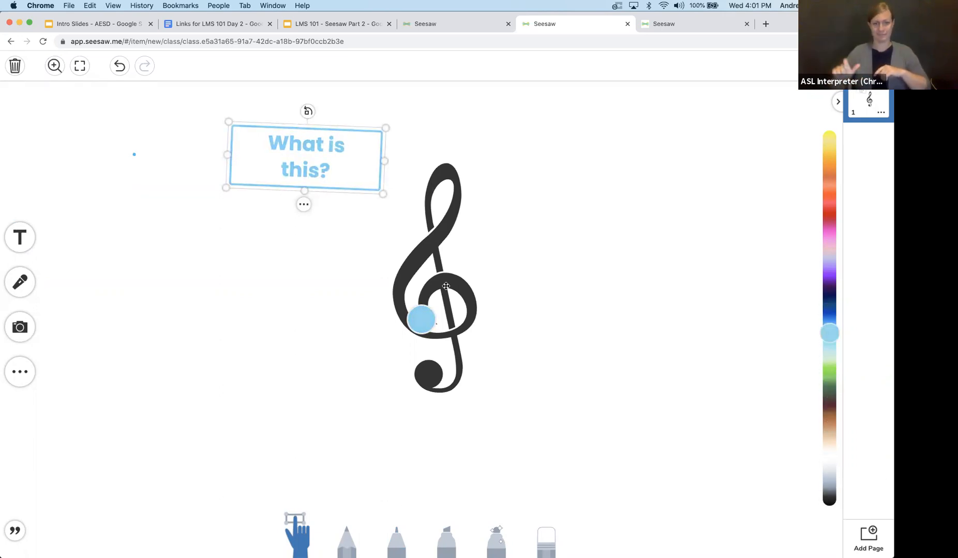
left_click(420, 252)
left_click_drag(829, 500, 825, 273)
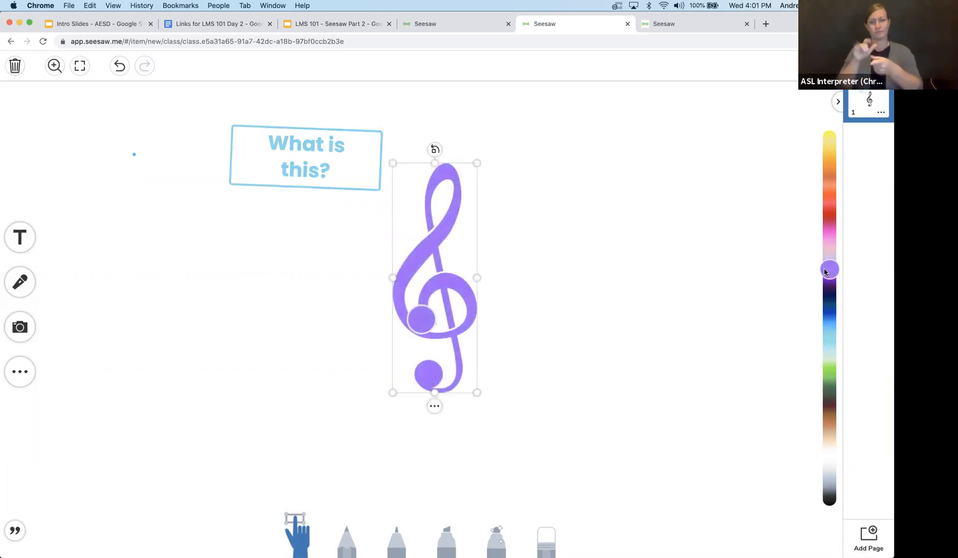
left_click(615, 403)
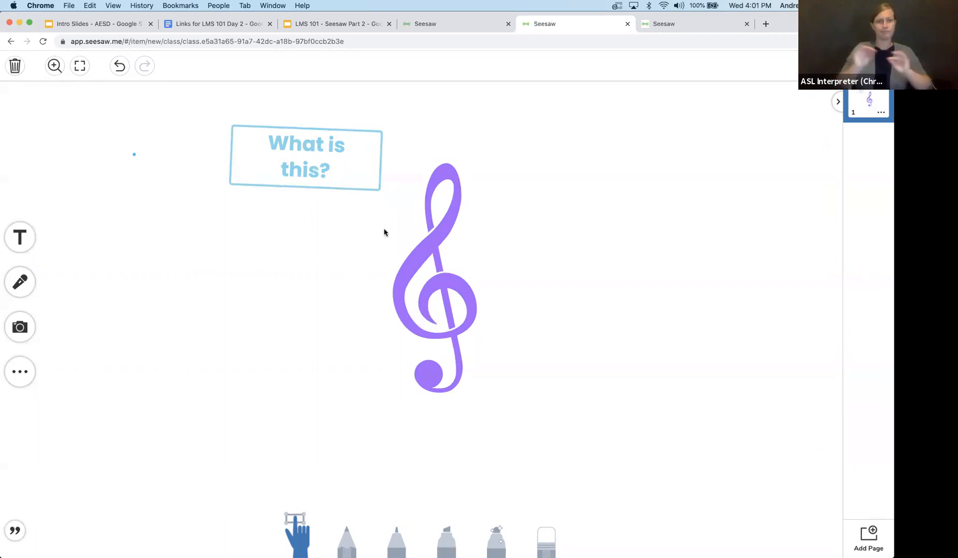
Publish the post to the preselected student with the dolphin icon and file it in the Music folder.
left_click(874, 66)
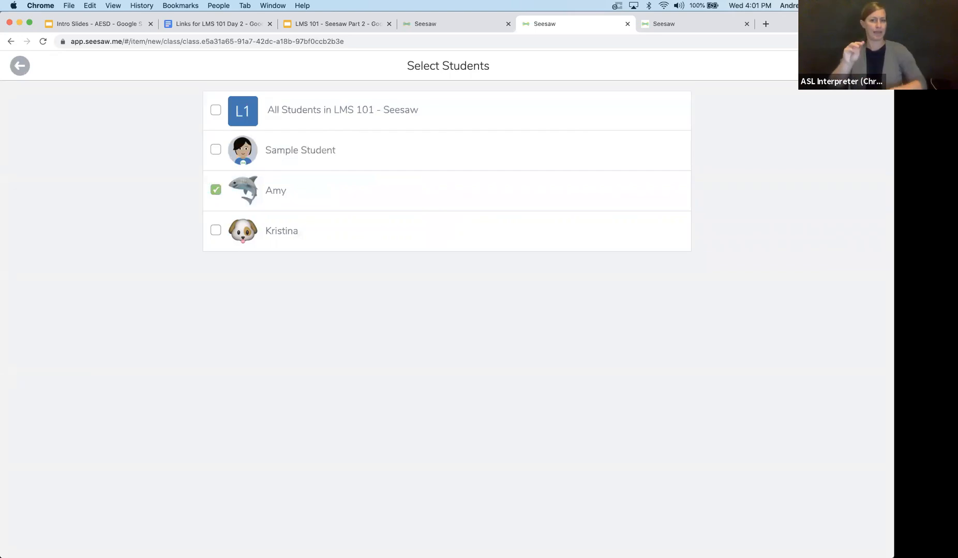
left_click(873, 66)
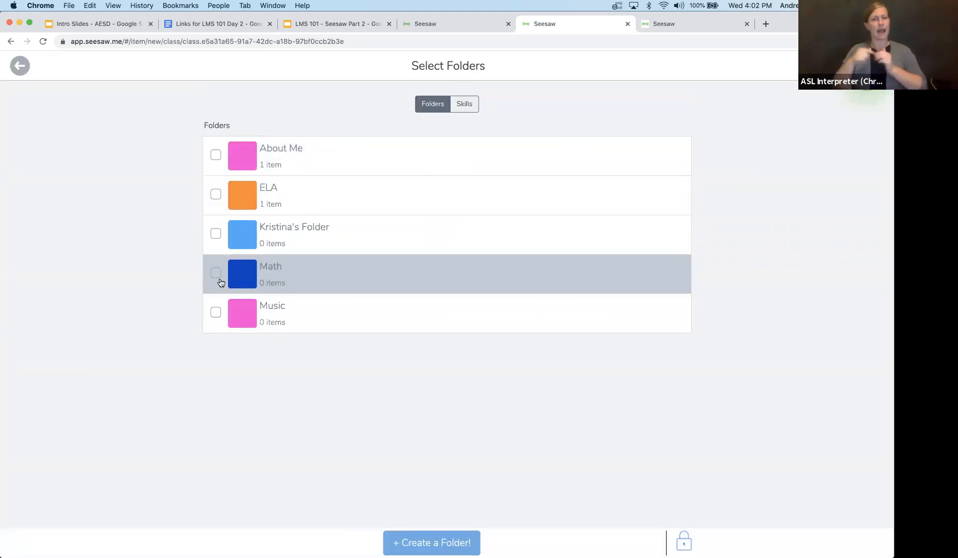
left_click(215, 312)
left_click(868, 68)
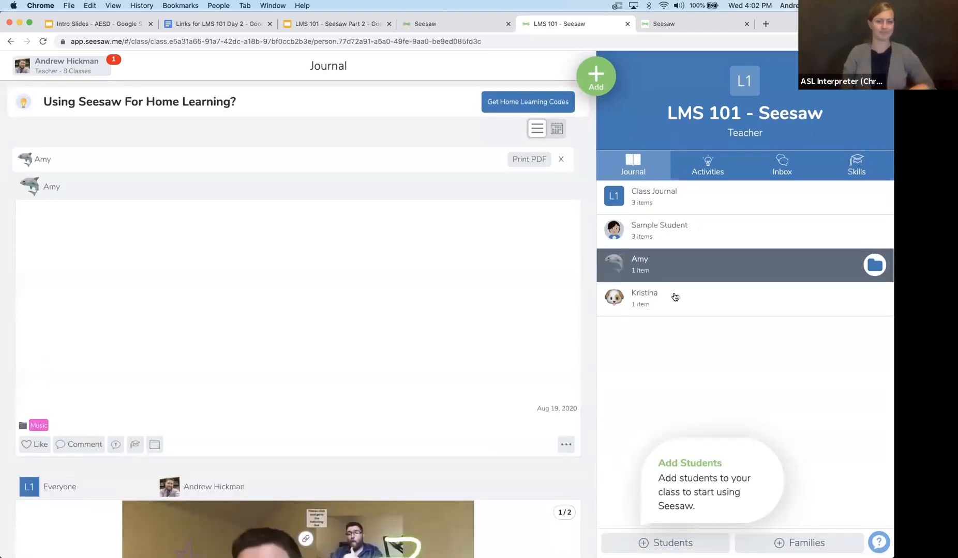
View the published treble clef post on its own and return to that student's journal.
left_click(872, 264)
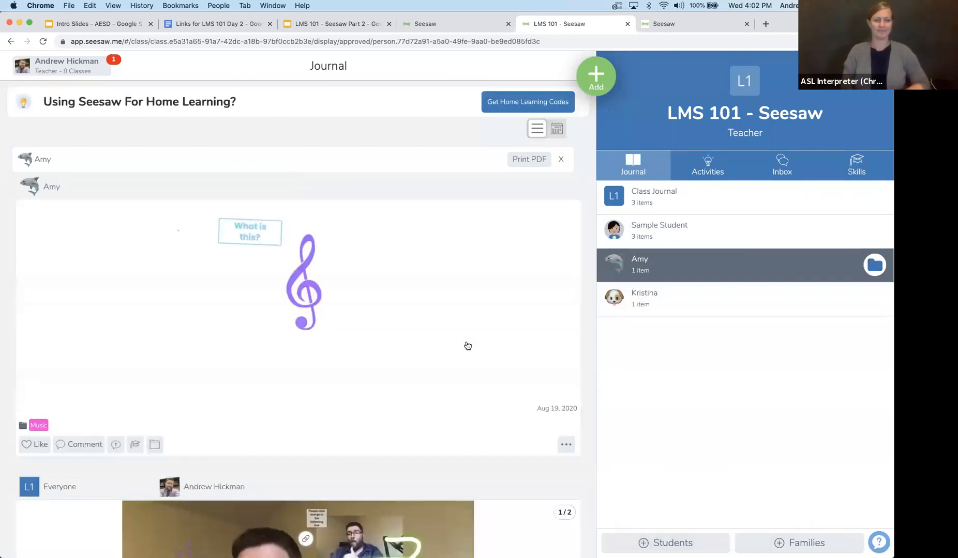
left_click(564, 446)
left_click(402, 212)
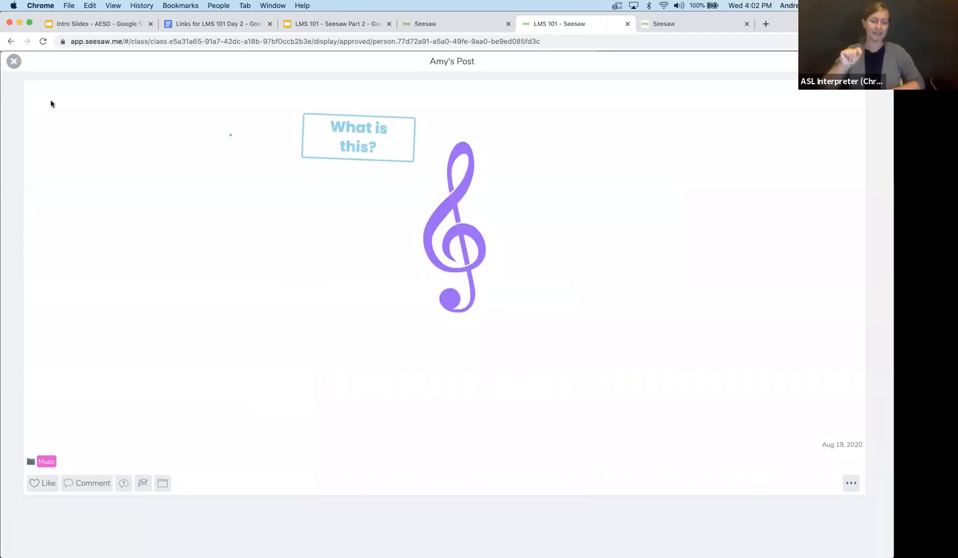
left_click(14, 61)
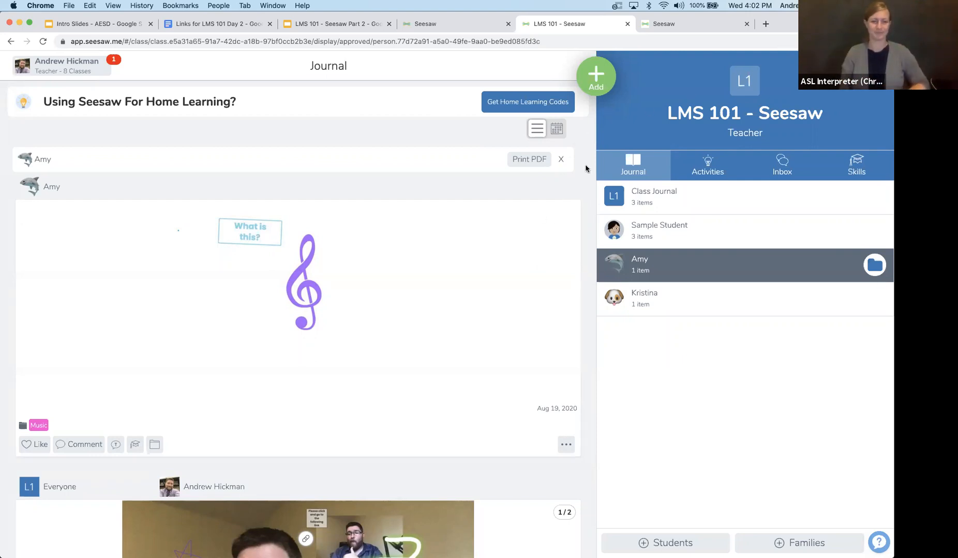
Start a new student work post and record a short video of a wave to the camera.
left_click(592, 81)
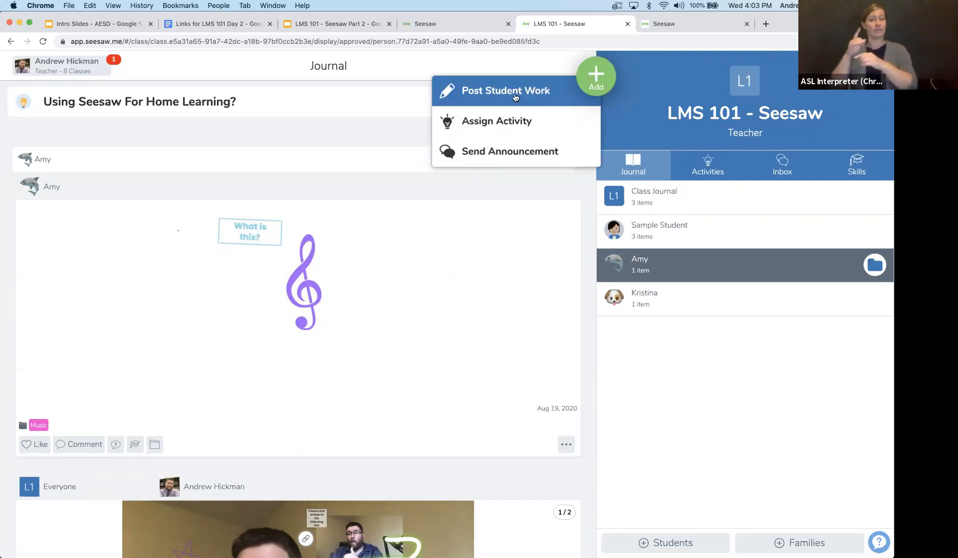
left_click(515, 97)
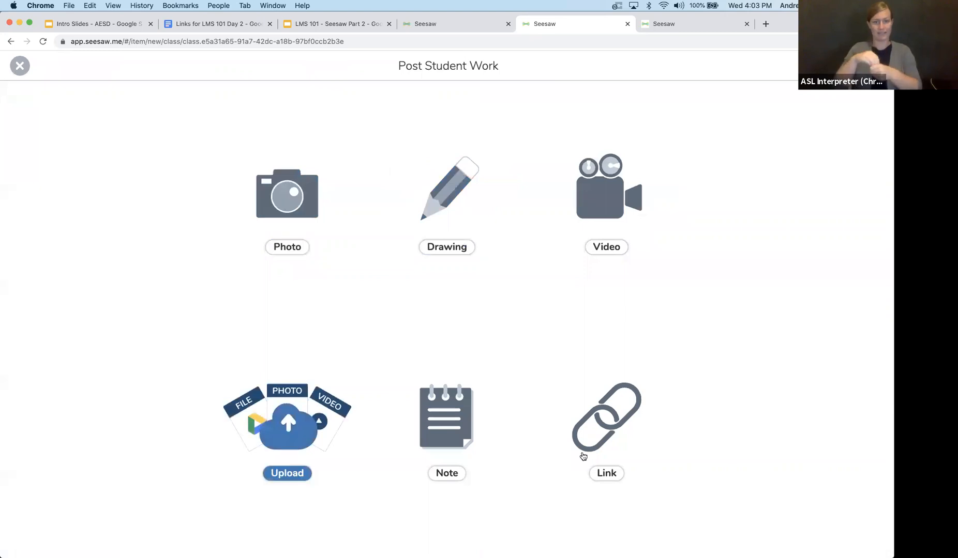
left_click(611, 206)
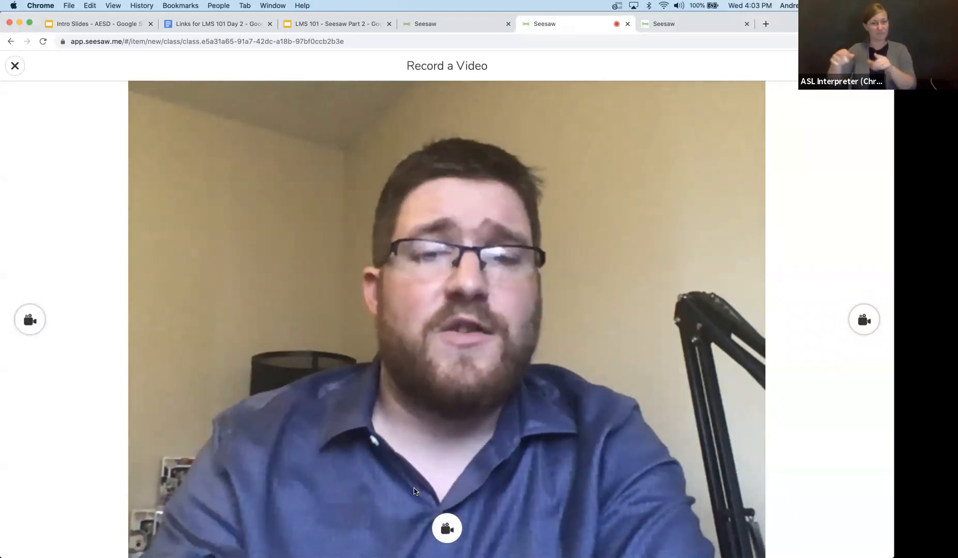
left_click(443, 526)
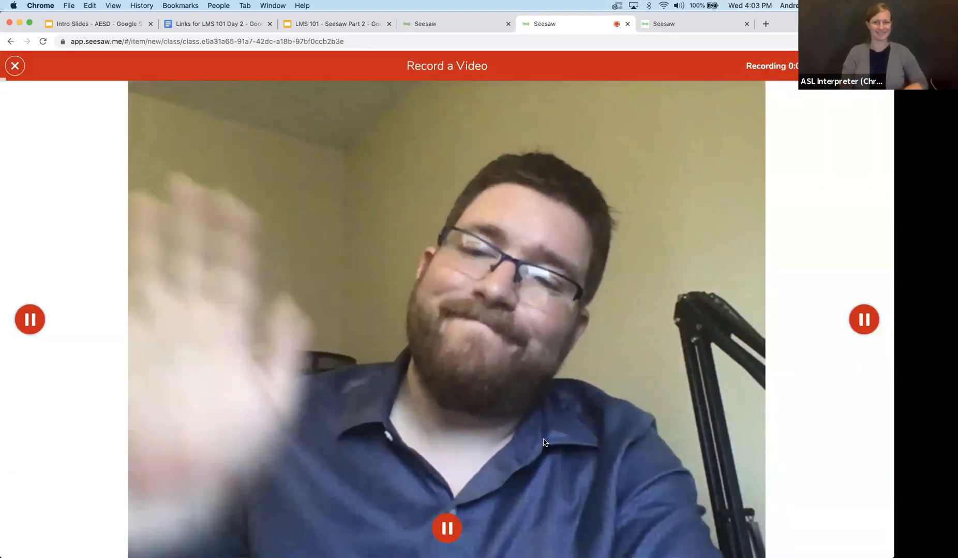
left_click(879, 66)
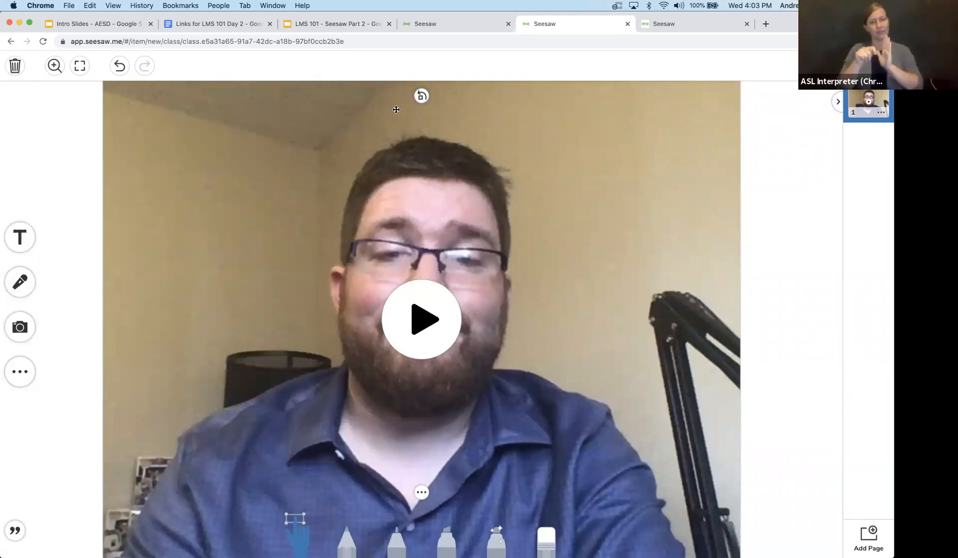
Rotate the recorded video in quarter turns through a full circle back to upright.
left_click(422, 98)
left_click(421, 98)
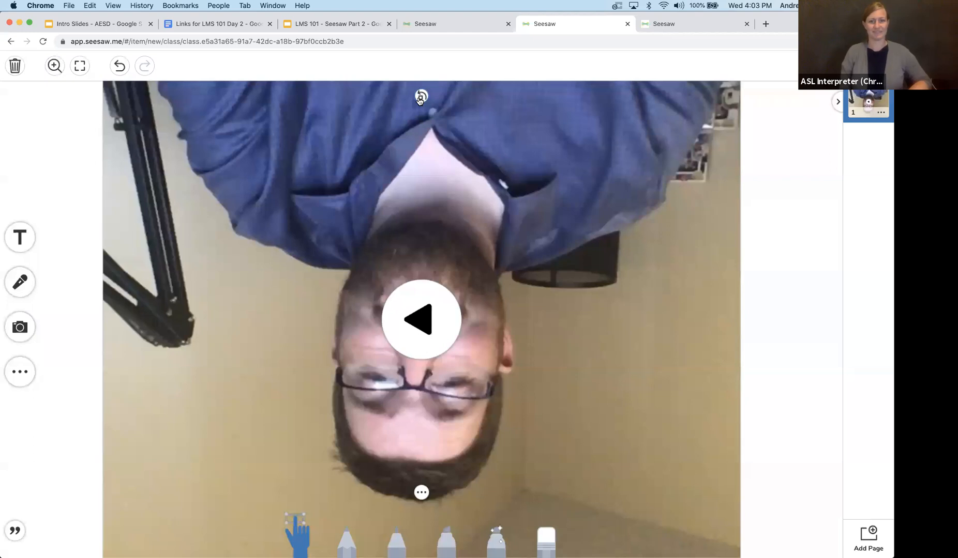
left_click(420, 97)
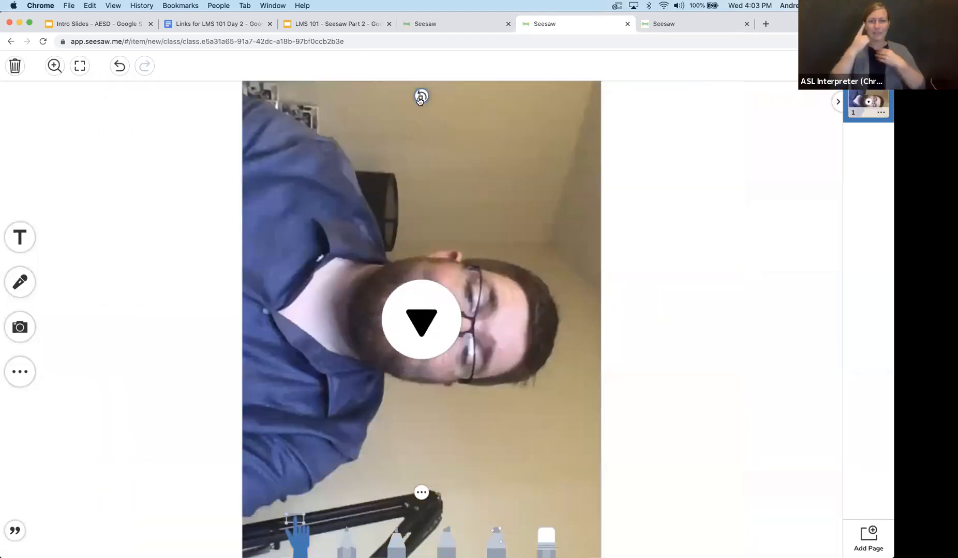
left_click(421, 97)
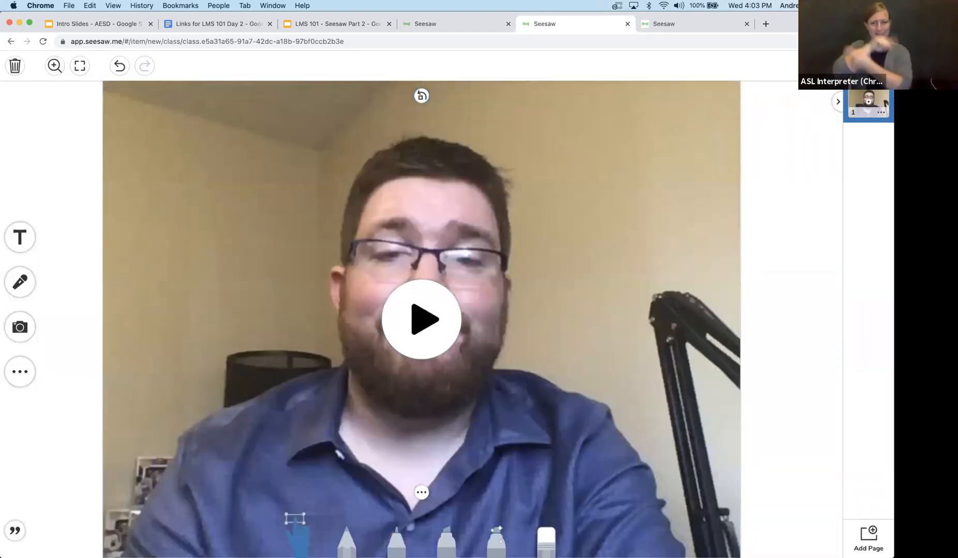
Publish the video to all students in the class and file it in the About Me folder.
left_click(878, 65)
left_click(216, 110)
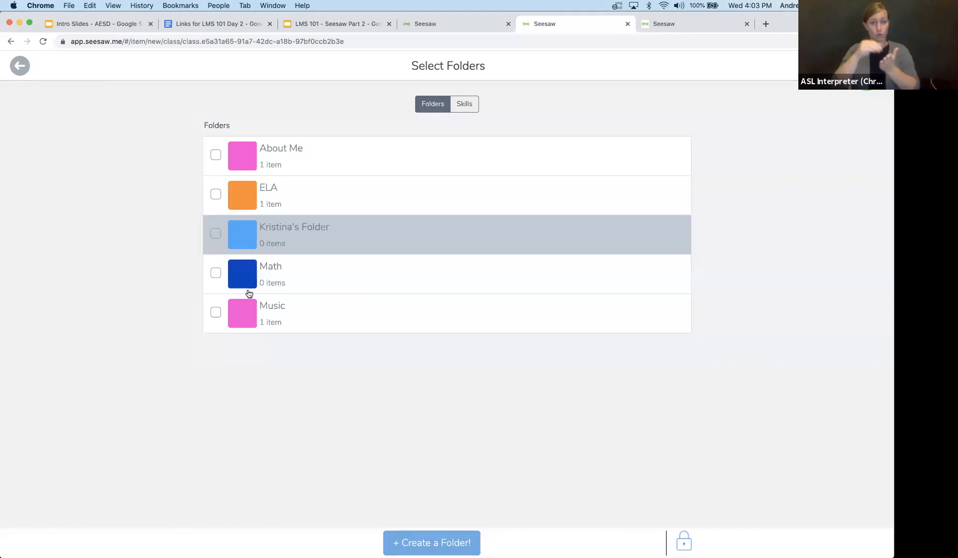
left_click(216, 156)
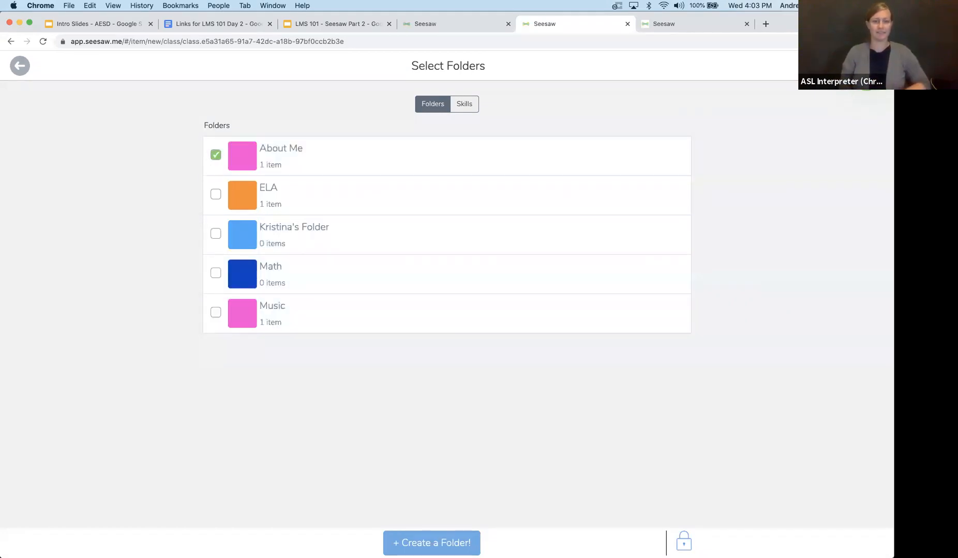
left_click(866, 73)
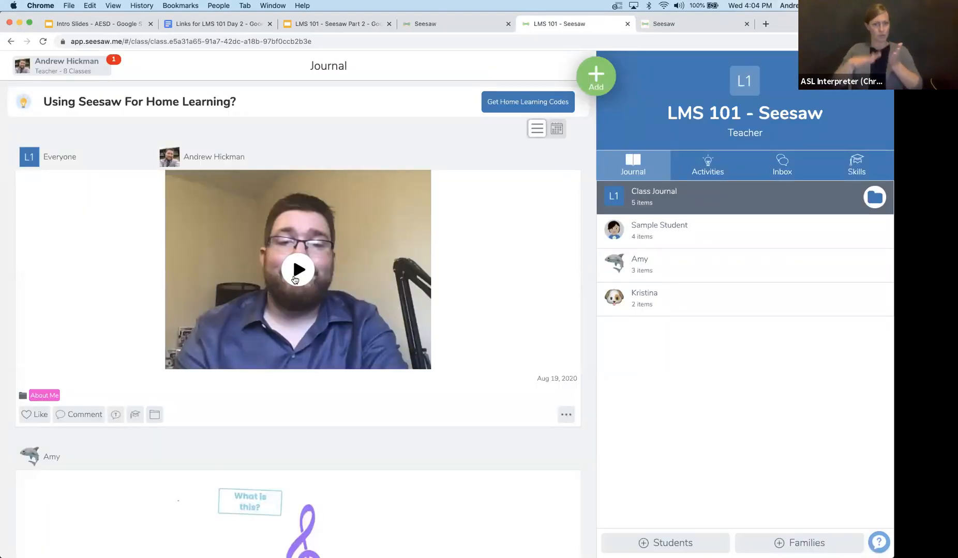
Start another student work post as an upload and open the Google Drive file picker.
left_click(594, 86)
left_click(528, 92)
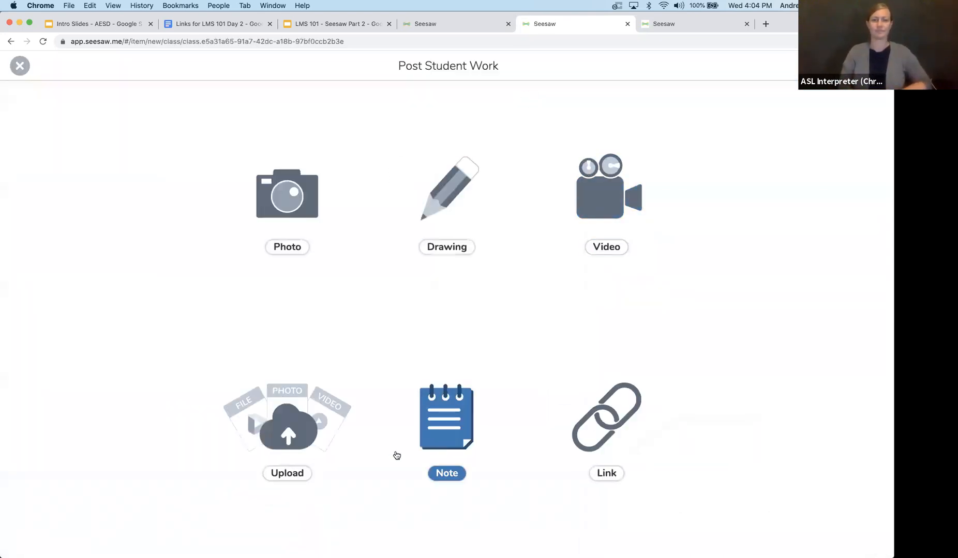
left_click(302, 437)
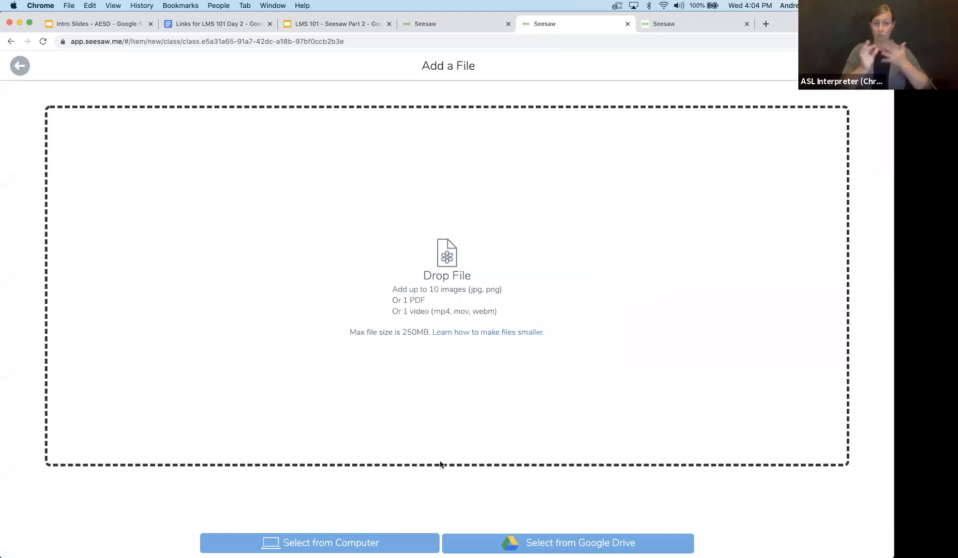
left_click(500, 545)
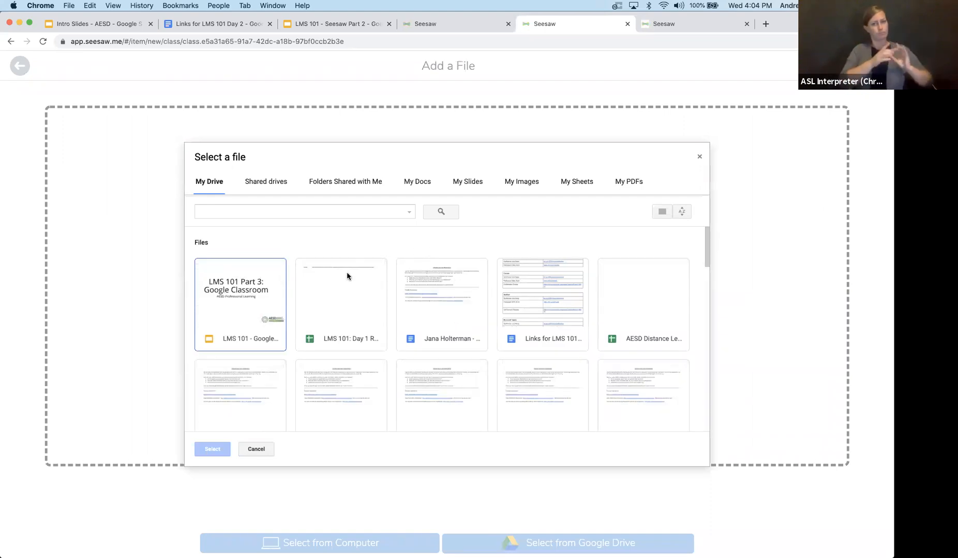
Look through the My Drive files available for uploading to the post.
scroll(346, 275, "down", 10)
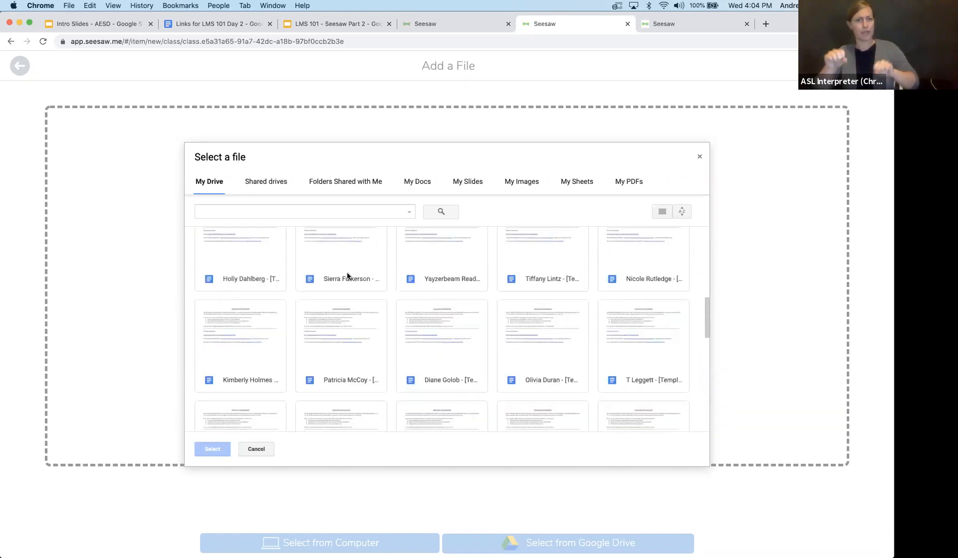
scroll(341, 266, "up", 10)
scroll(363, 375, "down", 8)
scroll(363, 375, "up", 8)
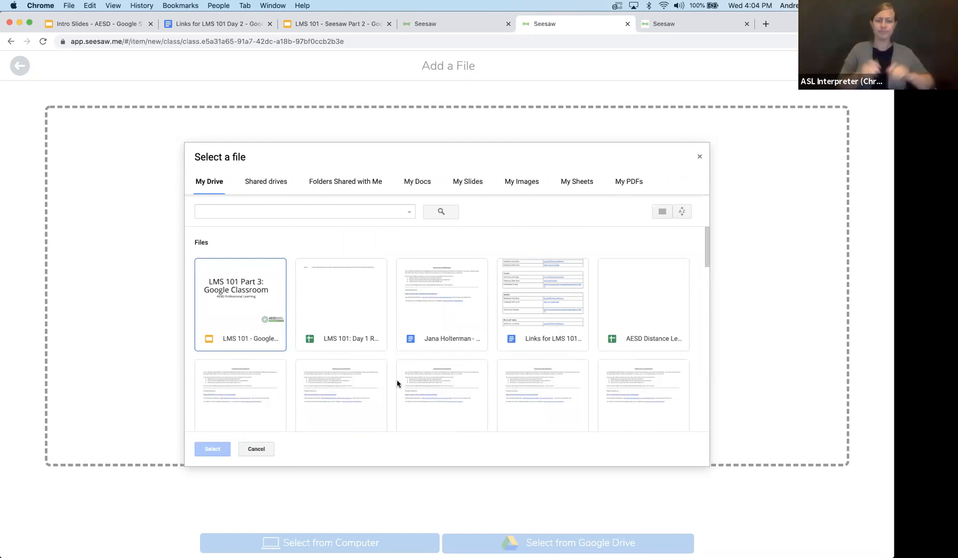
scroll(426, 336, "down", 3)
scroll(425, 336, "down", 3)
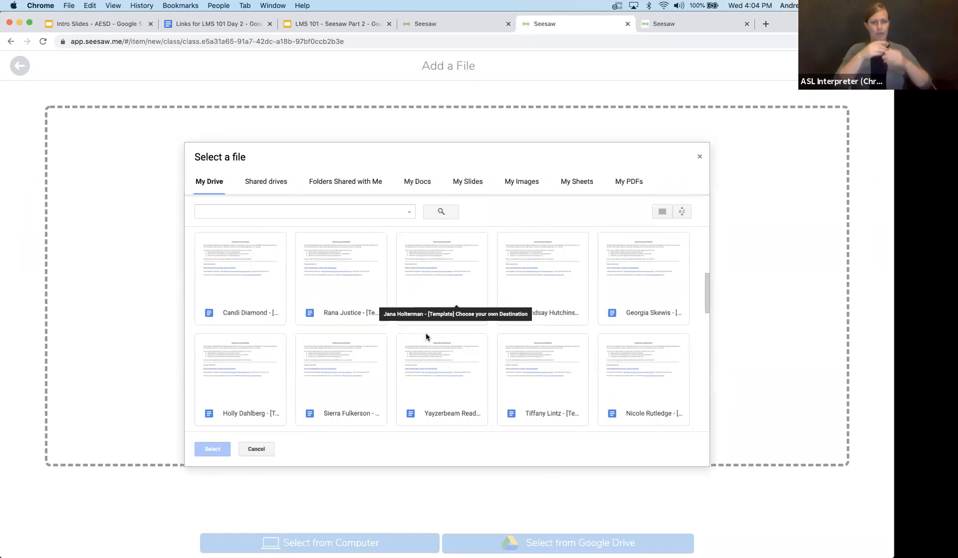
scroll(427, 337, "up", 10)
scroll(447, 328, "down", 2)
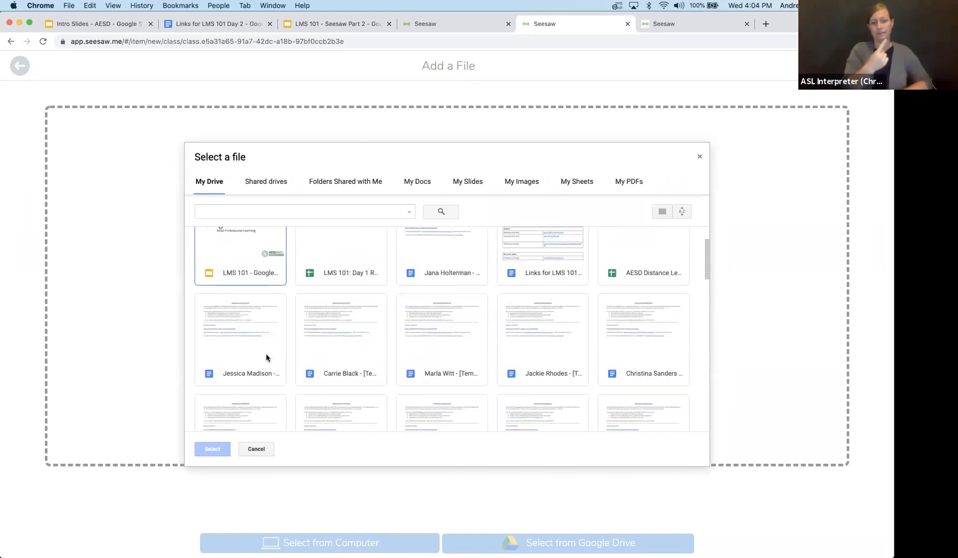
scroll(266, 357, "down", 10)
scroll(266, 357, "down", 10)
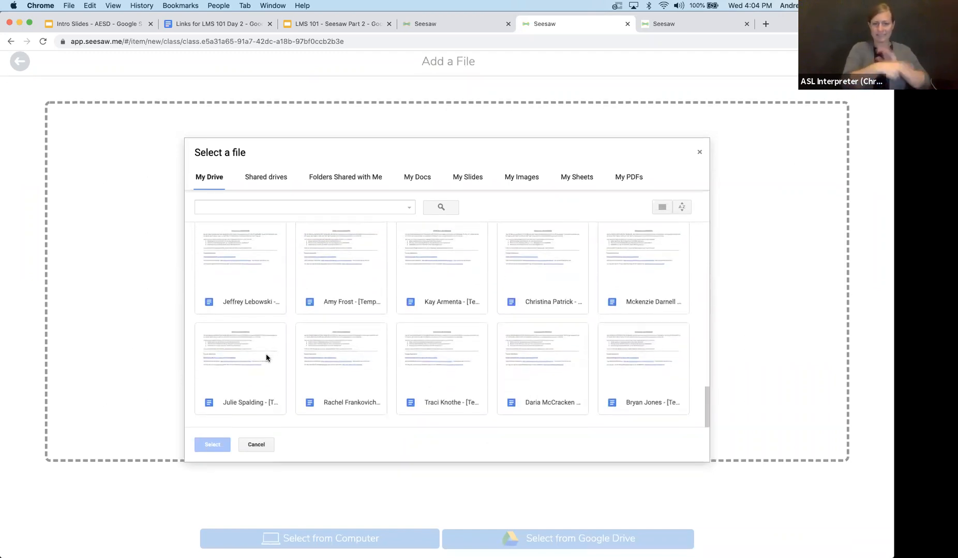
scroll(266, 356, "up", 10)
scroll(362, 342, "up", 10)
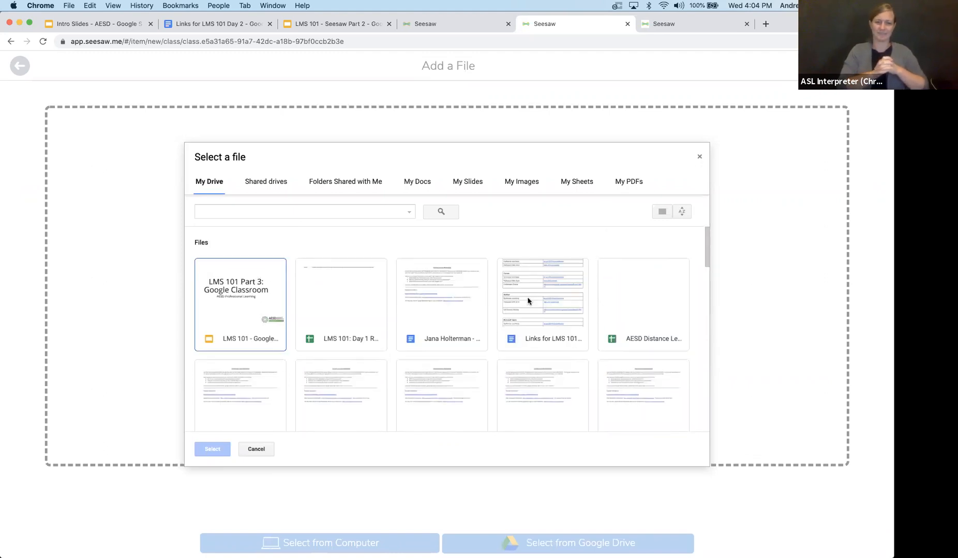
Add the "Links for LMS 101" document to the post and scribble in blue over its Google Classroom and Schoology links.
left_click(520, 296)
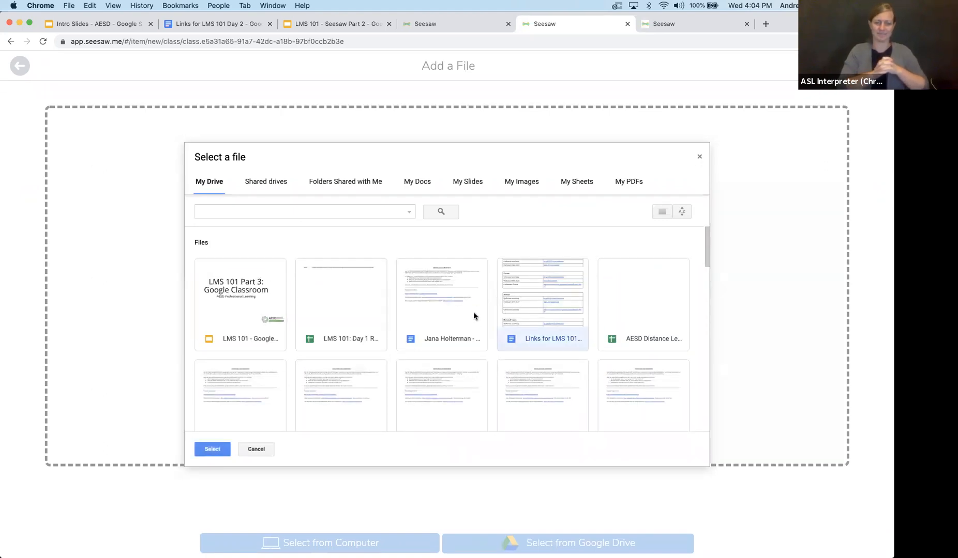
left_click(203, 452)
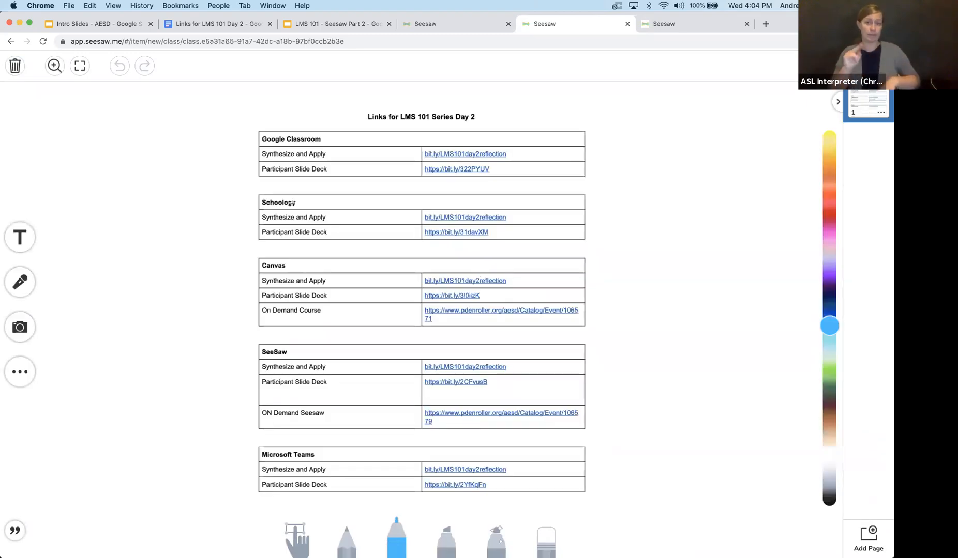
mouse_move(210, 167)
left_mouse_down()
mouse_move(452, 204)
mouse_move(464, 138)
mouse_move(504, 189)
left_mouse_up()
mouse_move(485, 258)
left_mouse_down()
mouse_move(465, 130)
mouse_move(452, 192)
mouse_move(418, 199)
mouse_move(454, 221)
left_mouse_up()
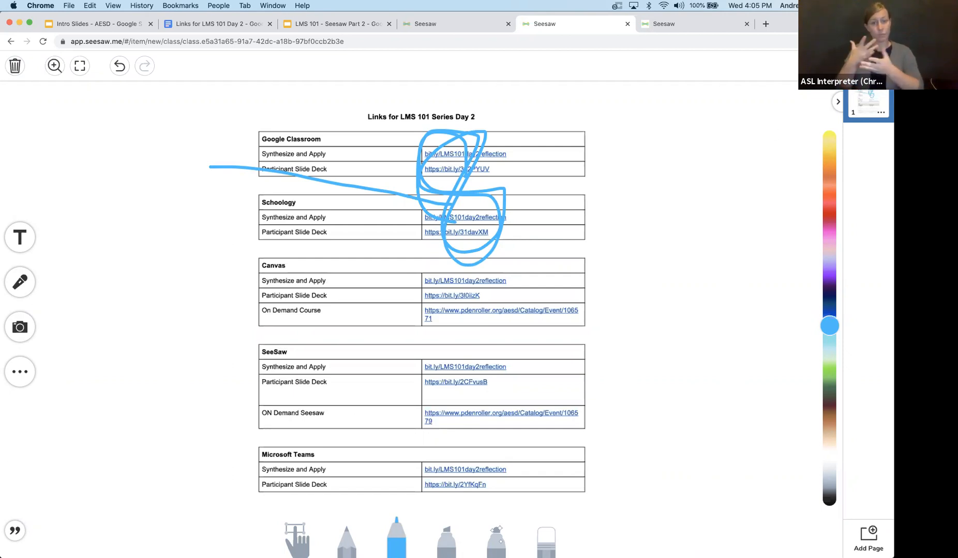
Publish the annotated document to Sample Student without choosing a folder.
left_click(874, 65)
left_click(216, 150)
left_click(874, 65)
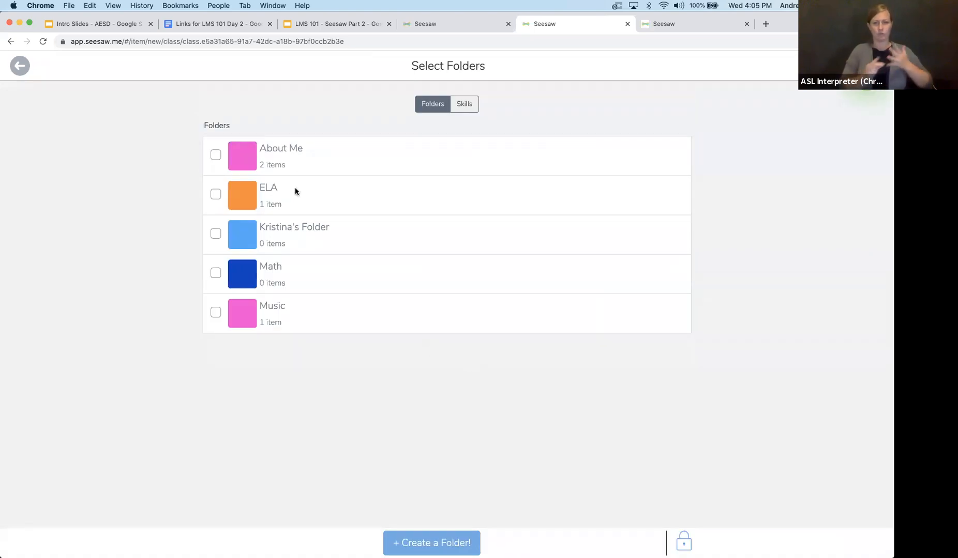
left_click(874, 66)
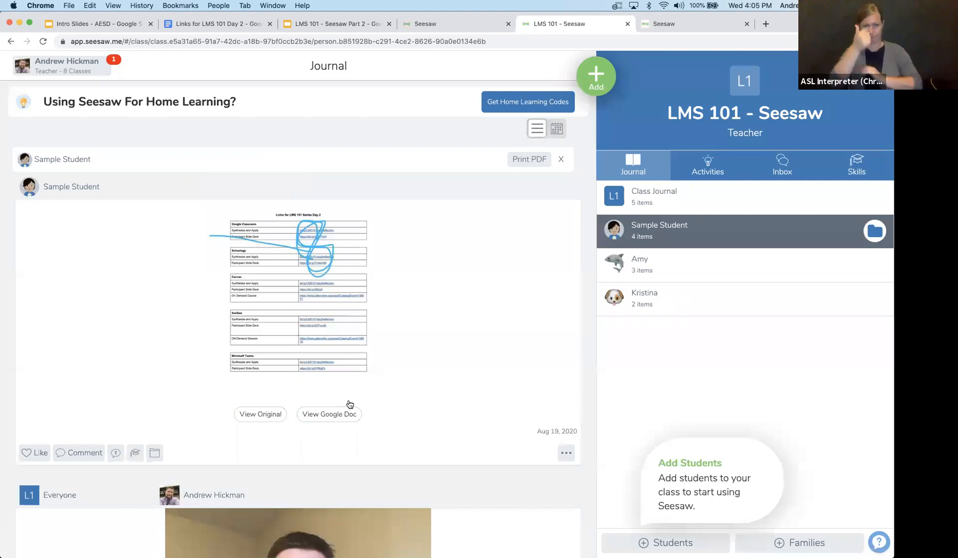
Create a student work note reading "Hello class, what I want to say is.".
left_click(594, 82)
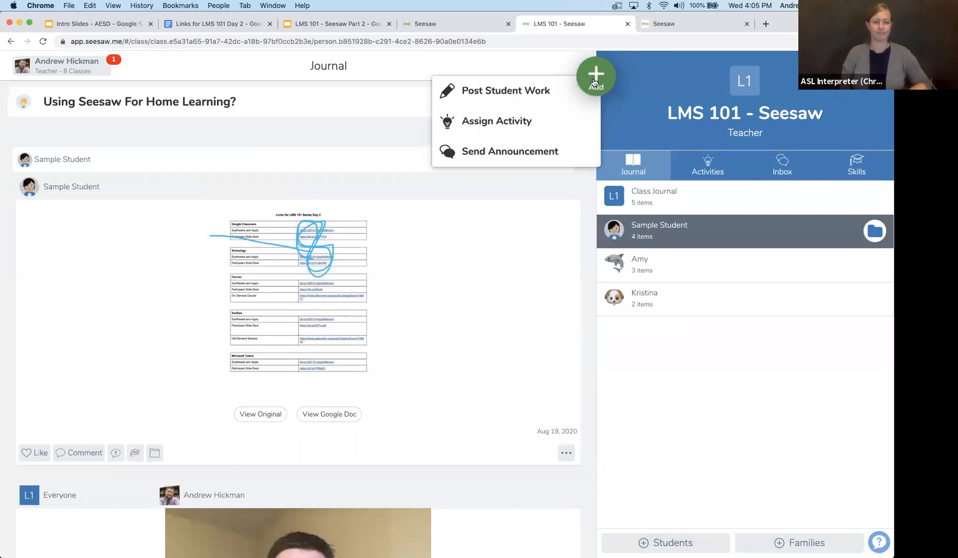
left_click(544, 92)
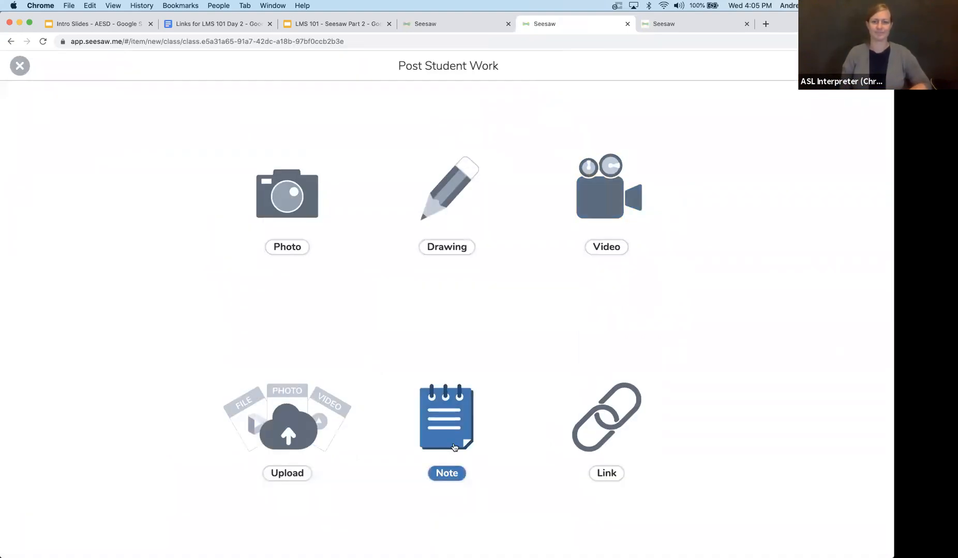
left_click(475, 435)
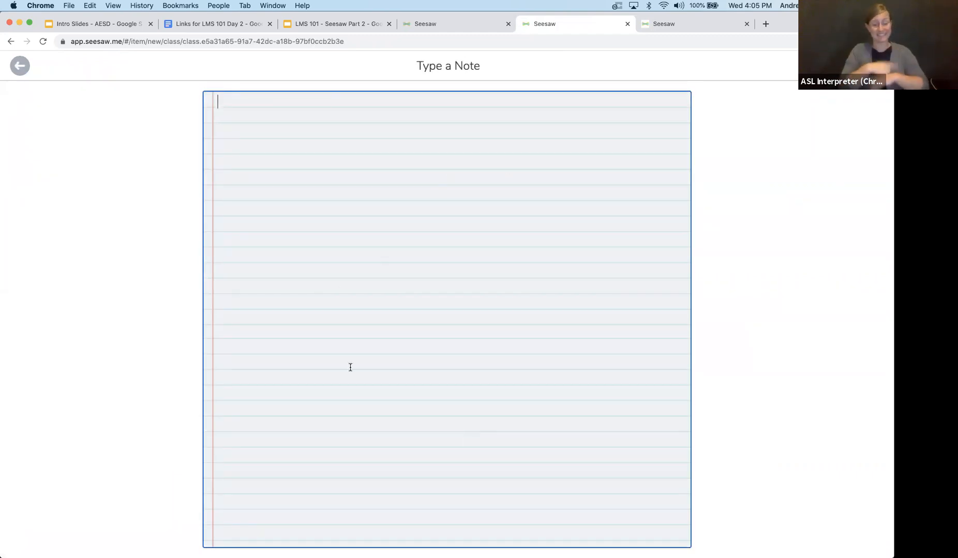
type("Hello class, what I want to say is.")
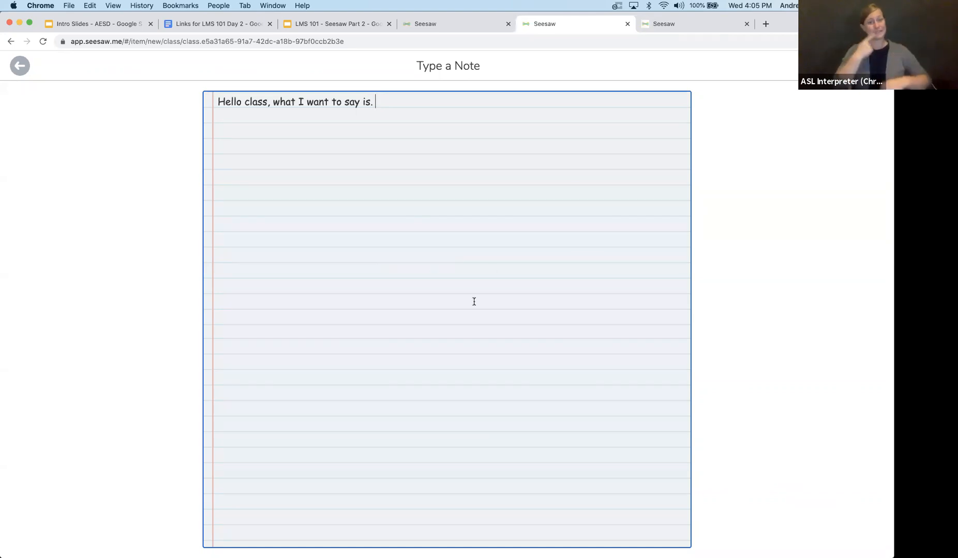
left_click(874, 66)
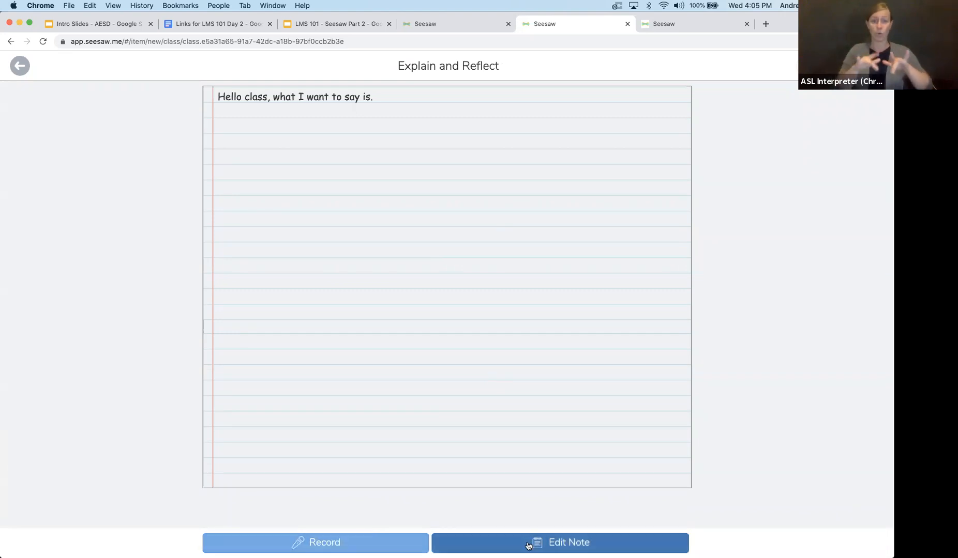
Record a voice clip of about 4 seconds for the note and continue to choosing its students.
left_click(337, 547)
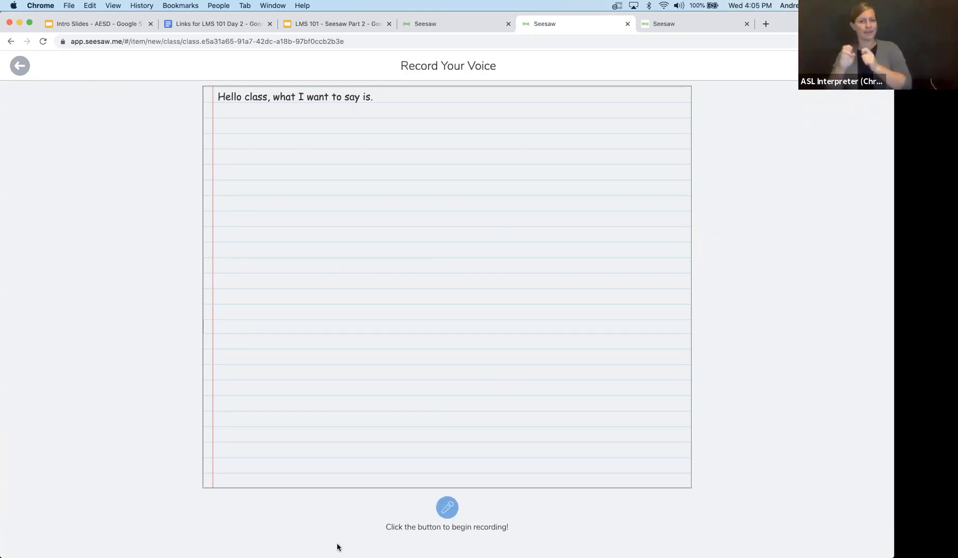
left_click(447, 502)
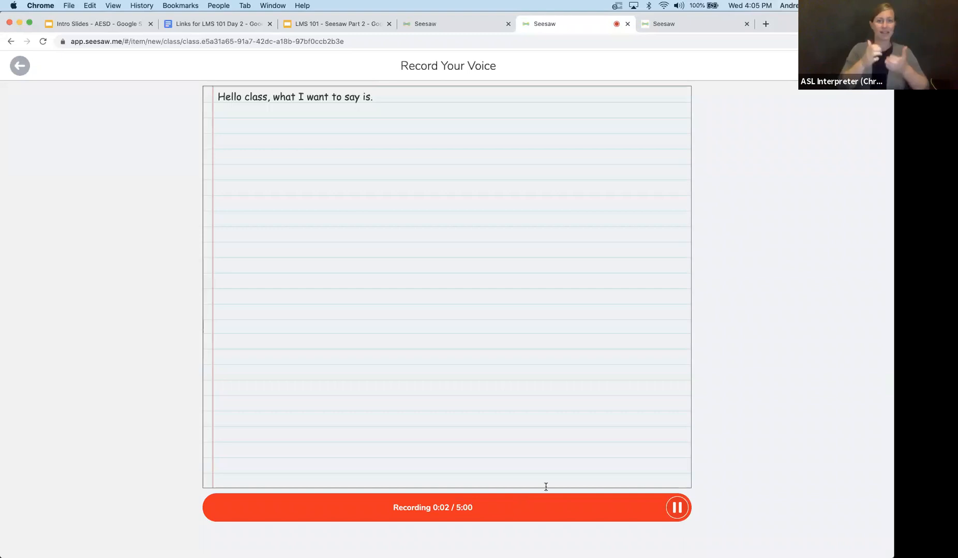
left_click(676, 508)
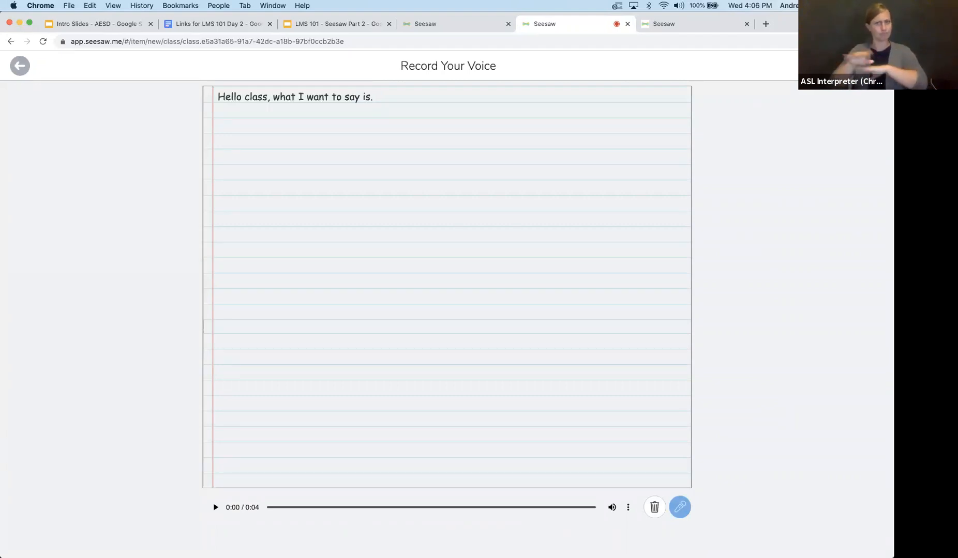
left_click(873, 66)
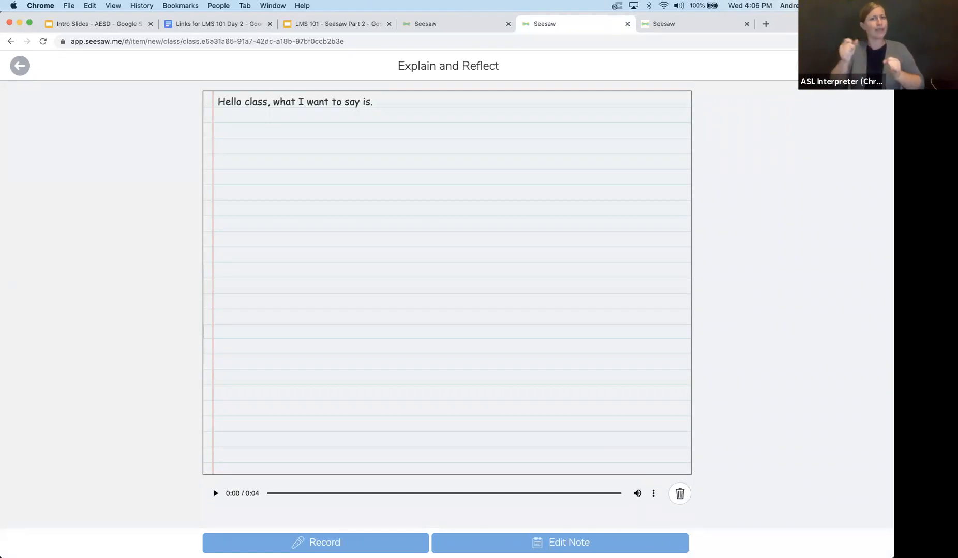
left_click(874, 65)
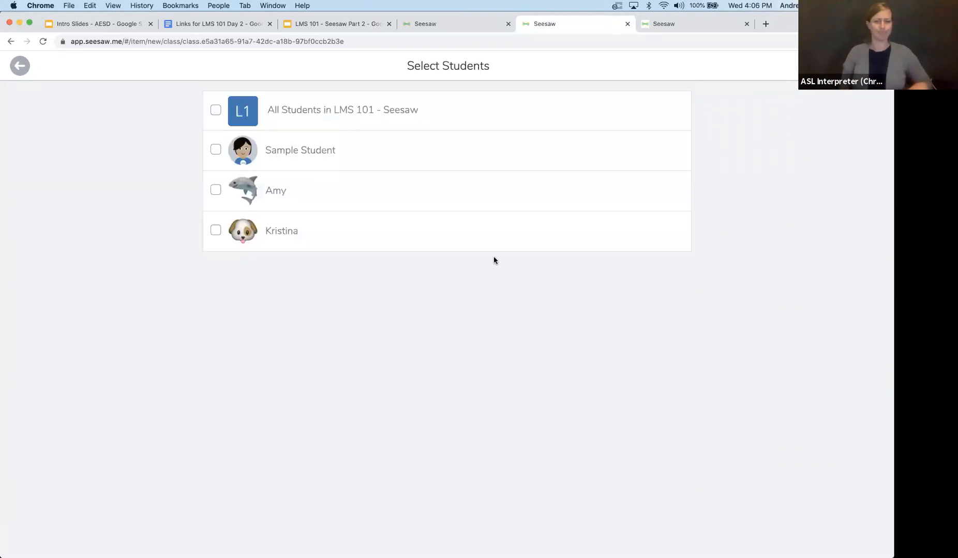
Assign the voice-recorded note to Sample Student and publish it without choosing a folder.
left_click(216, 149)
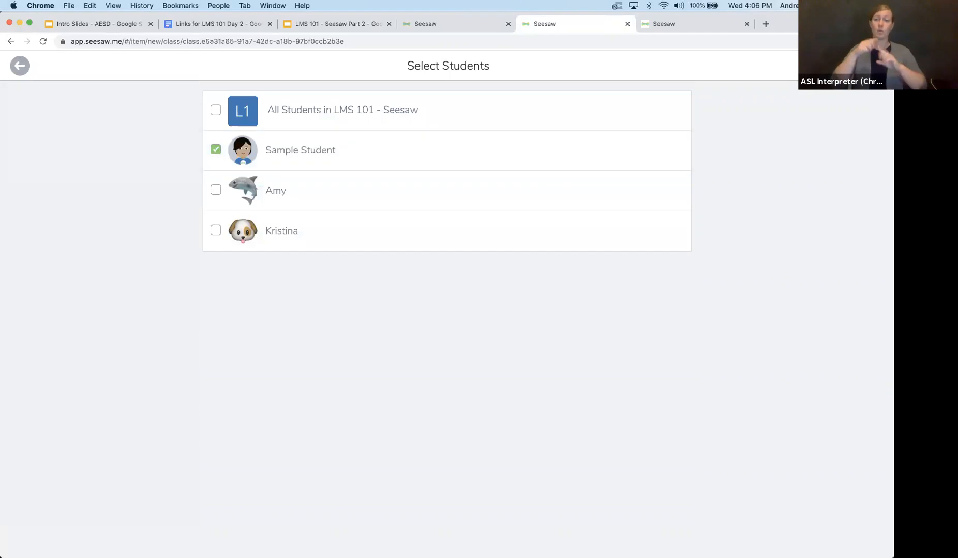
left_click(873, 65)
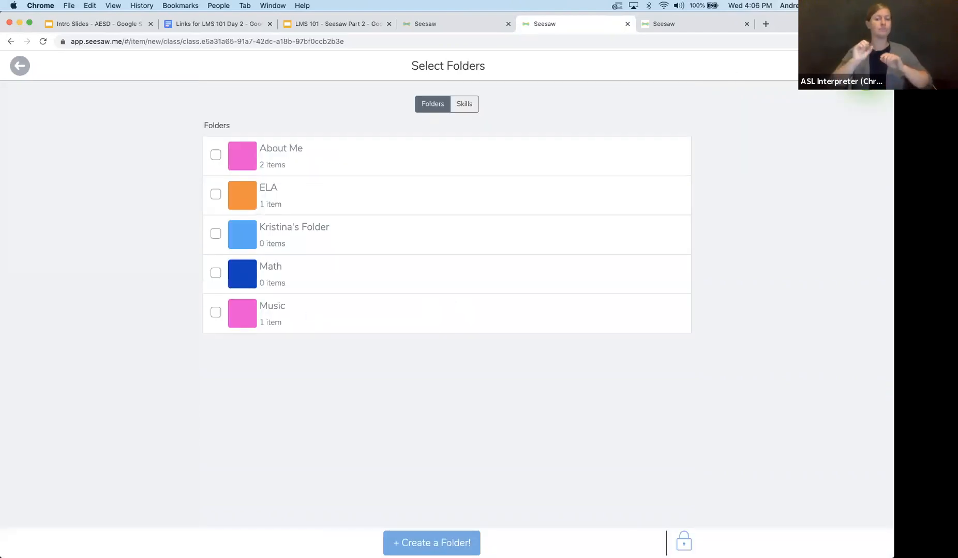
left_click(873, 65)
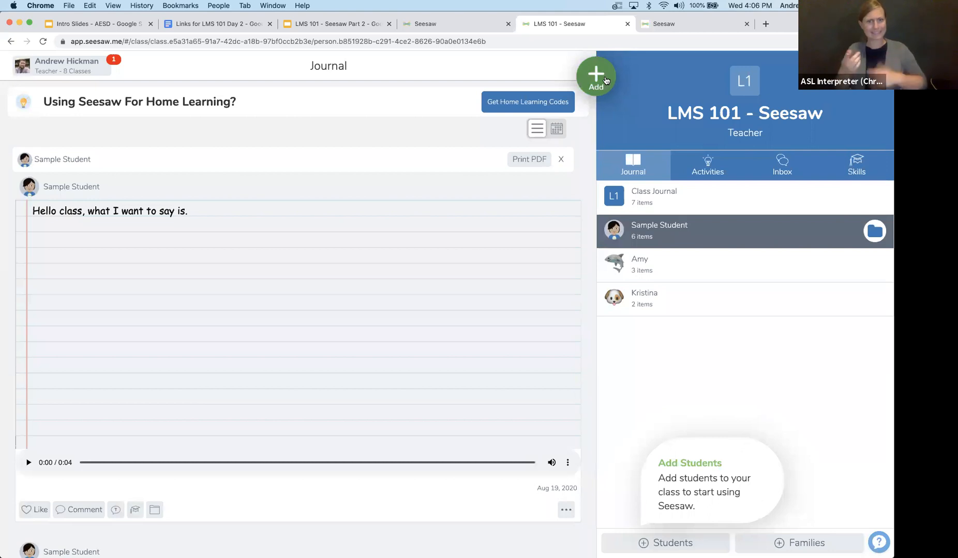
left_click(606, 81)
left_click(544, 98)
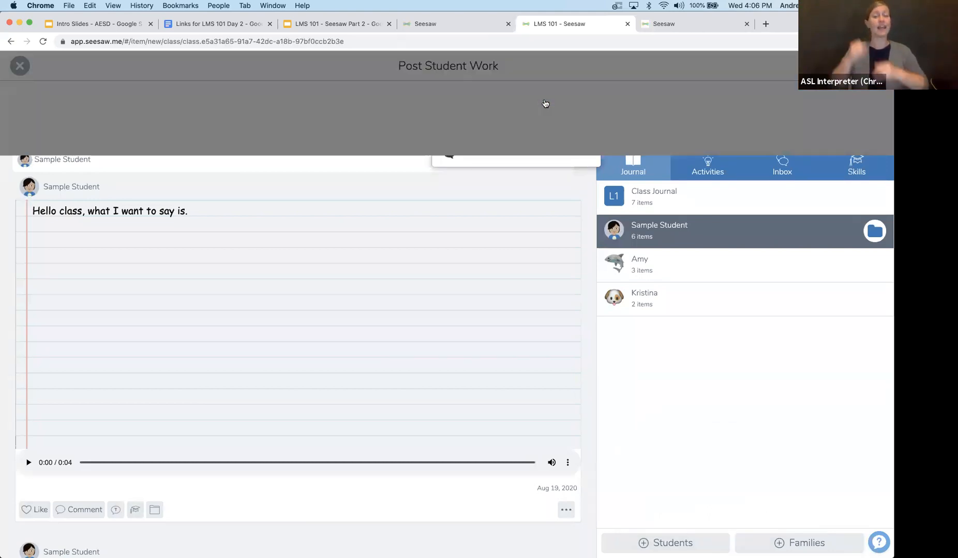
left_click(618, 424)
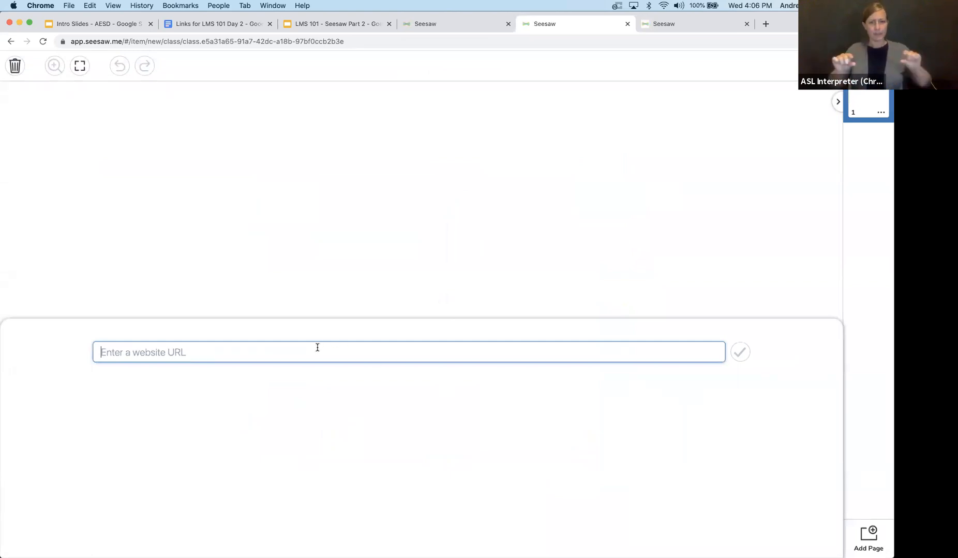
type("www.goog.")
type("e.com")
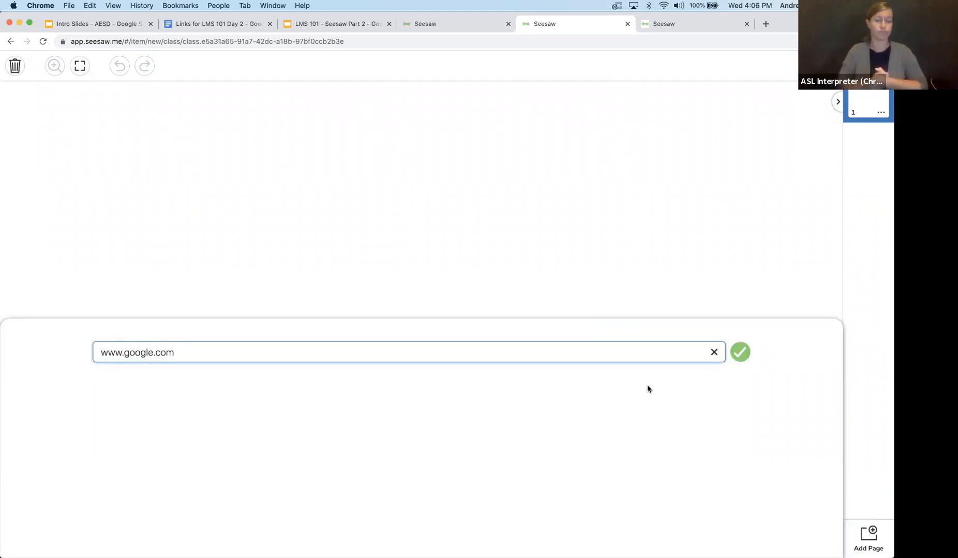
left_click(739, 355)
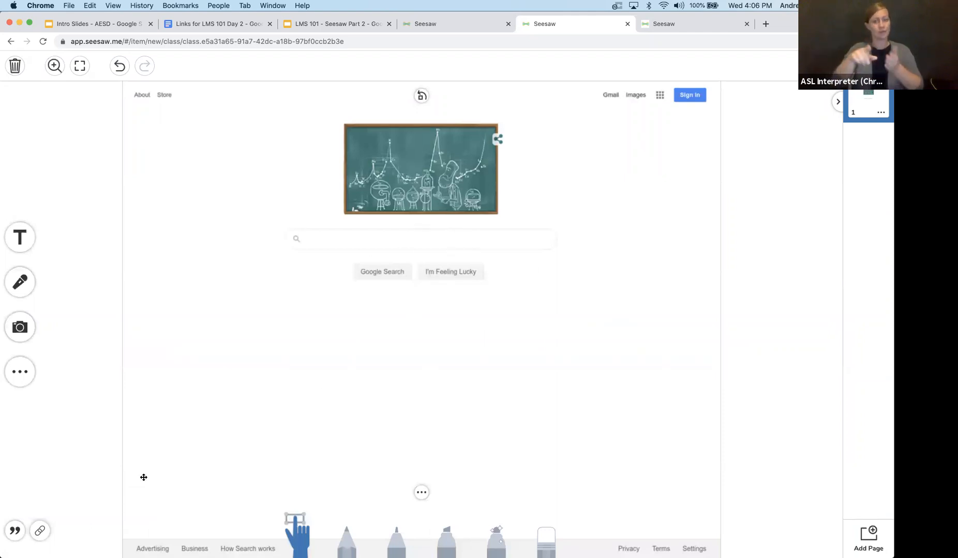
left_click(40, 531)
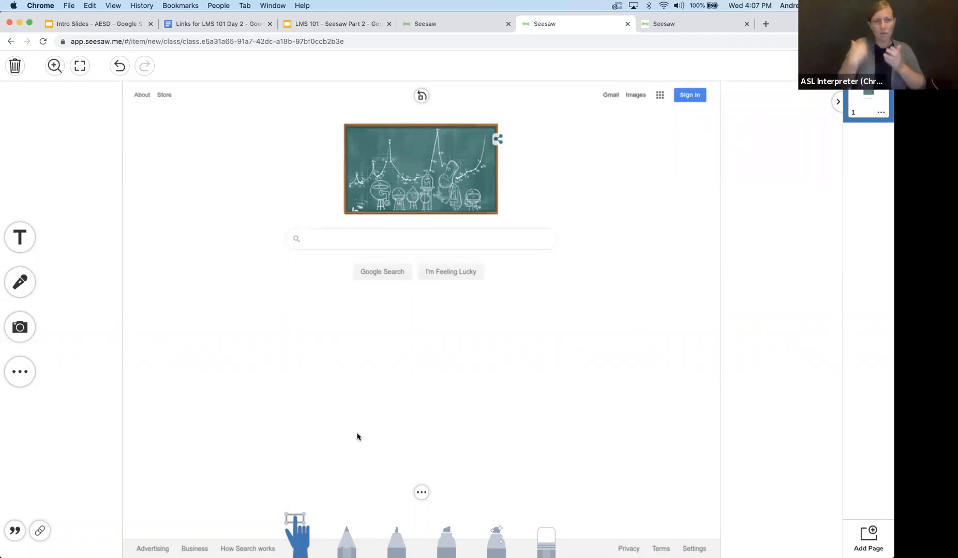
mouse_move(25, 549)
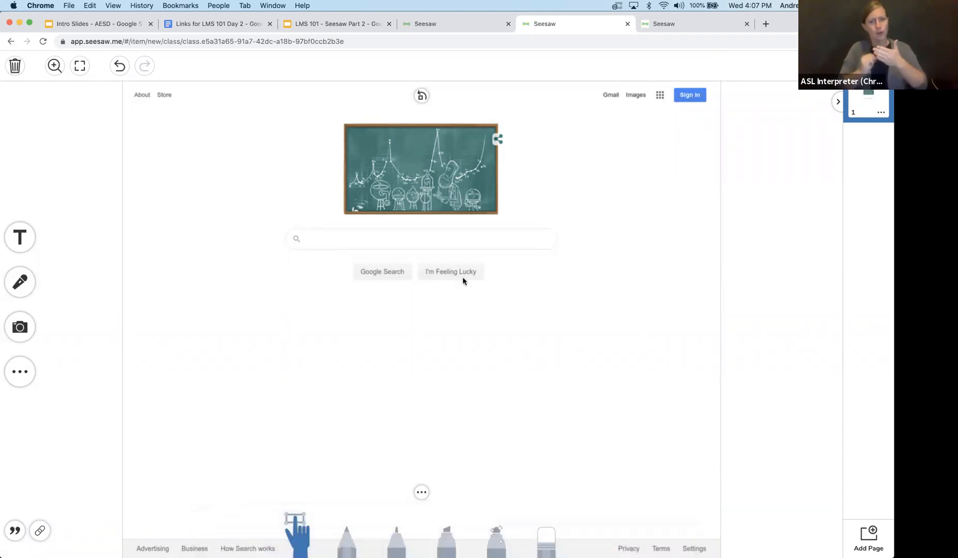
Publish the Google link post to Sample Student without choosing a folder.
left_click(878, 65)
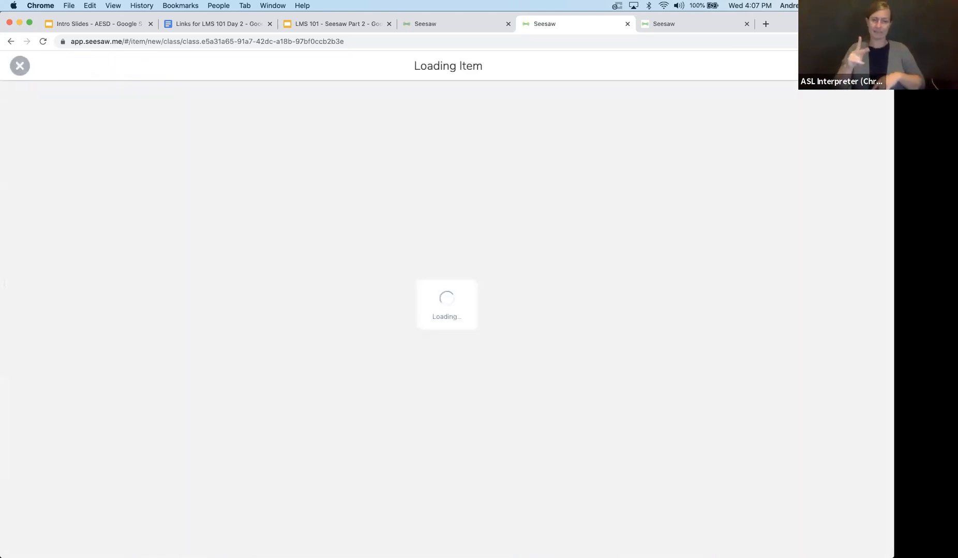
left_click(217, 152)
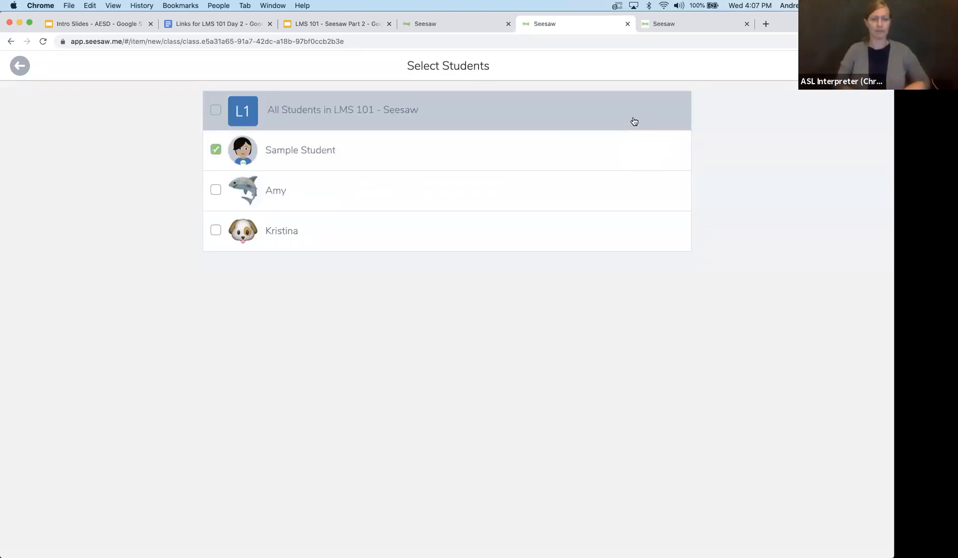
left_click(878, 66)
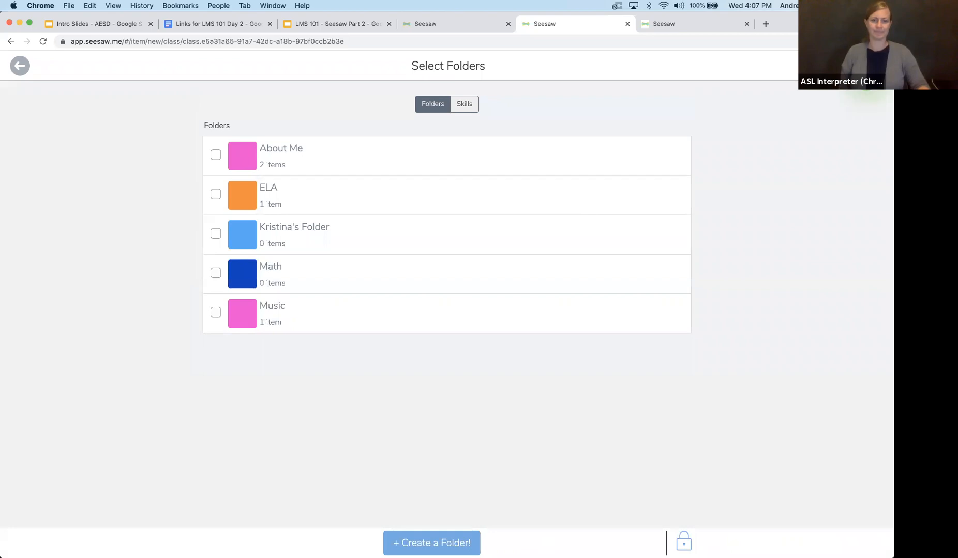
left_click(877, 66)
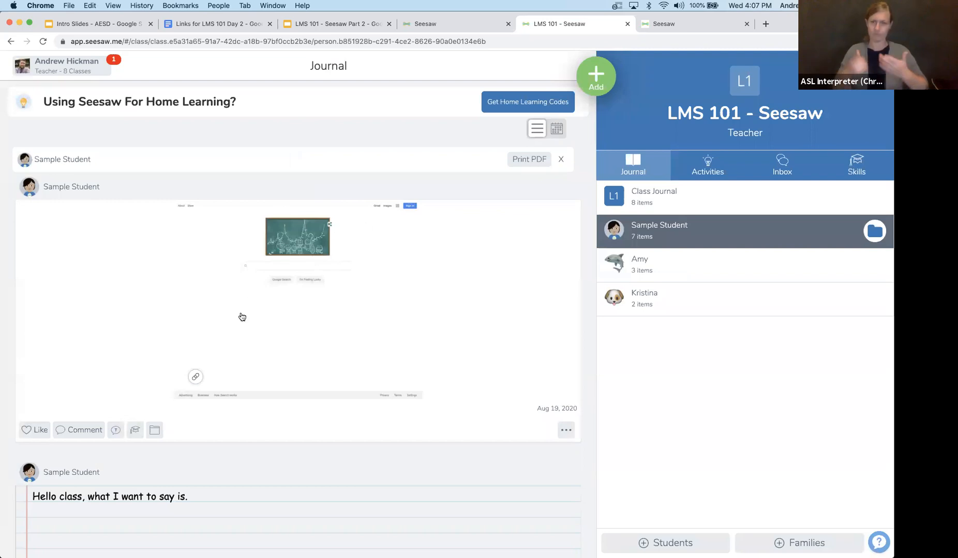
Open the website linked in Sample Student's newest post, and return to the student's journal.
left_click(195, 377)
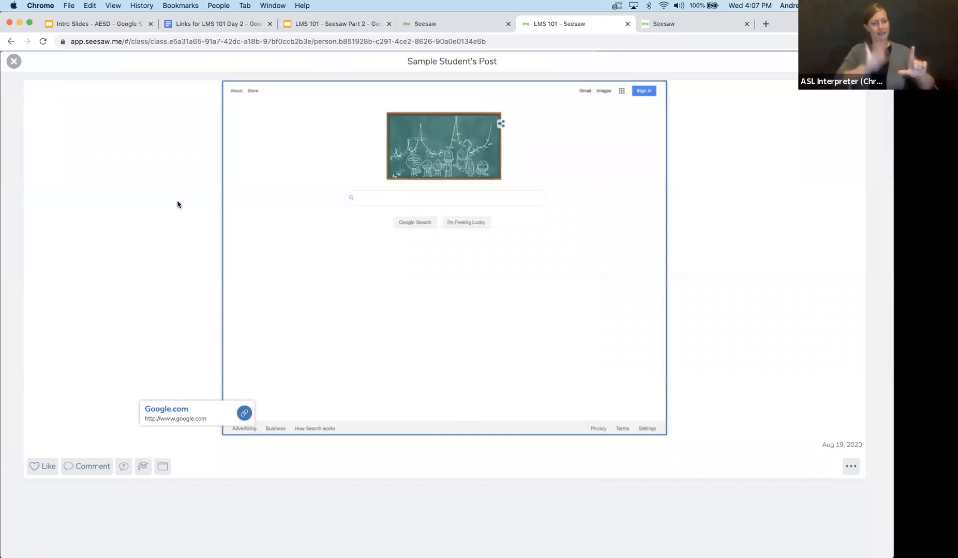
left_click(241, 414)
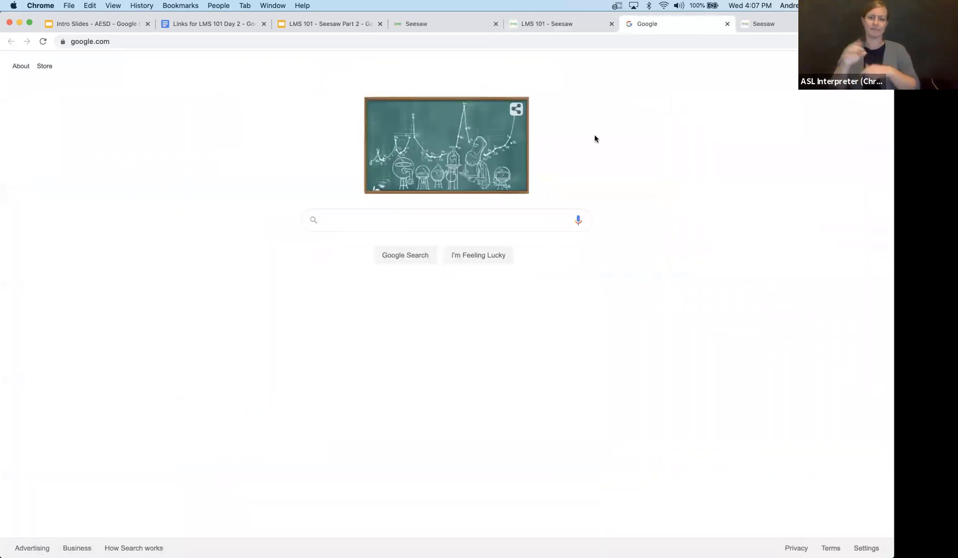
left_click(560, 23)
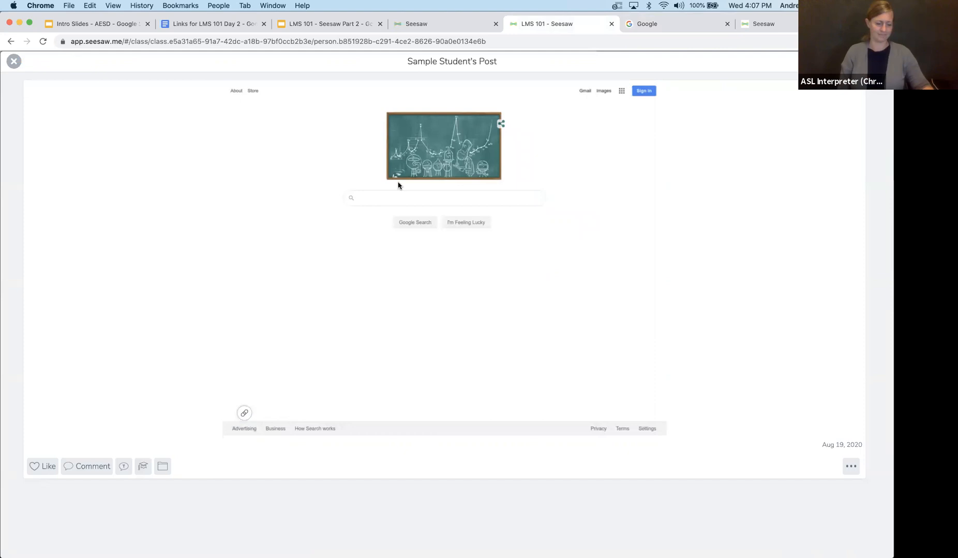
left_click(14, 61)
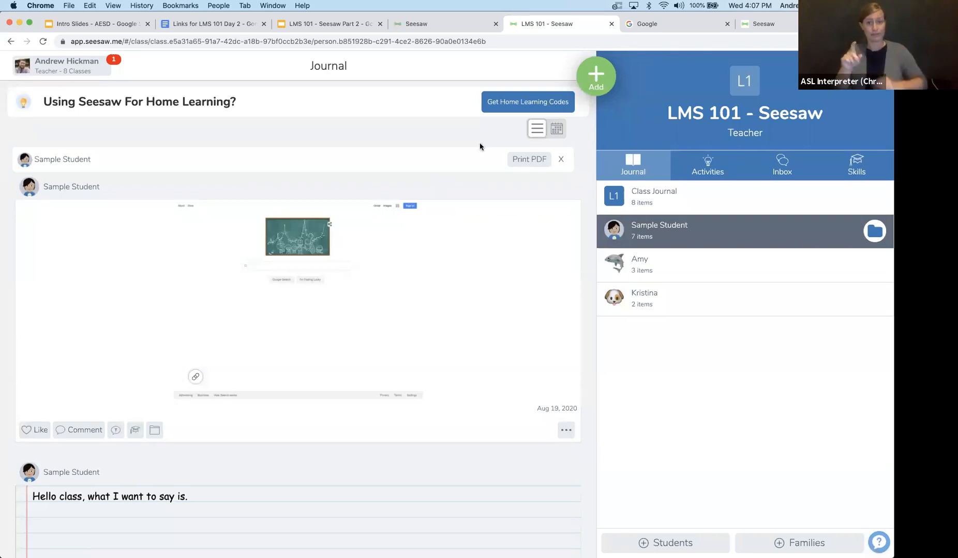
Find the video shared with everyone in Sample Student's journal and play it.
scroll(527, 281, "down", 8)
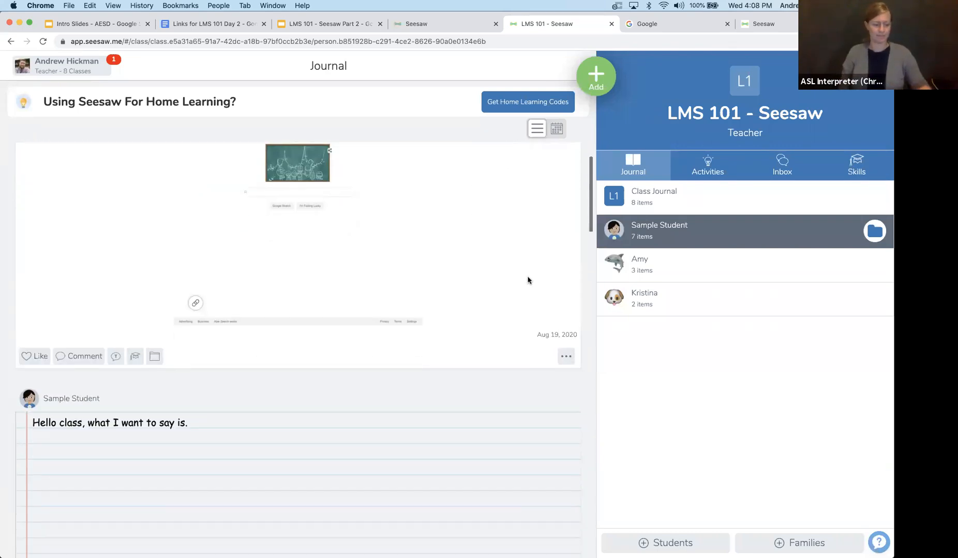
scroll(527, 279, "down", 10)
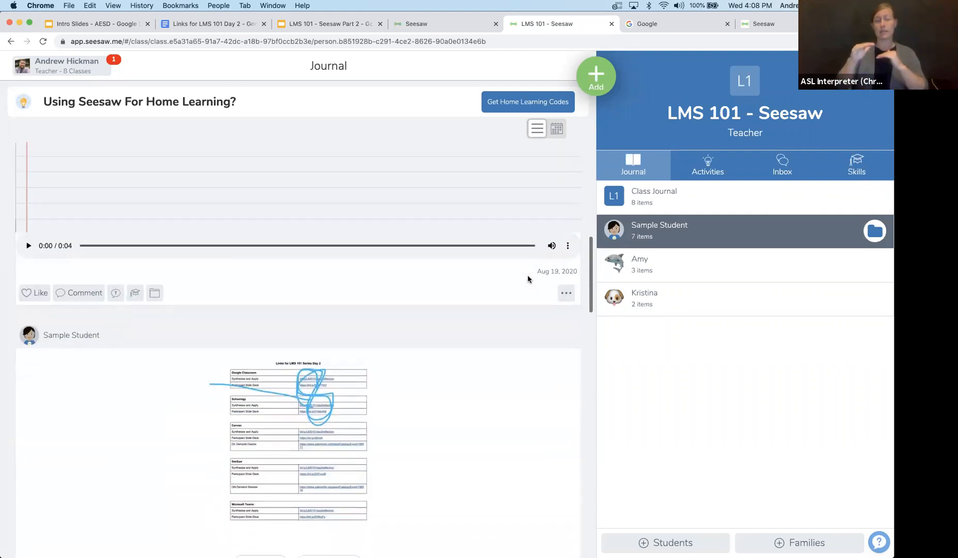
scroll(528, 276, "down", 1)
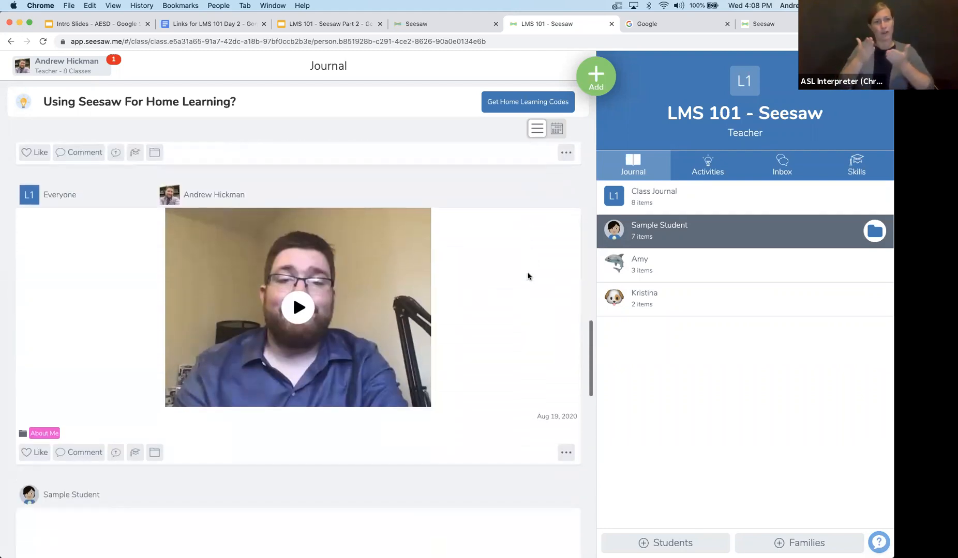
scroll(479, 358, "down", 1)
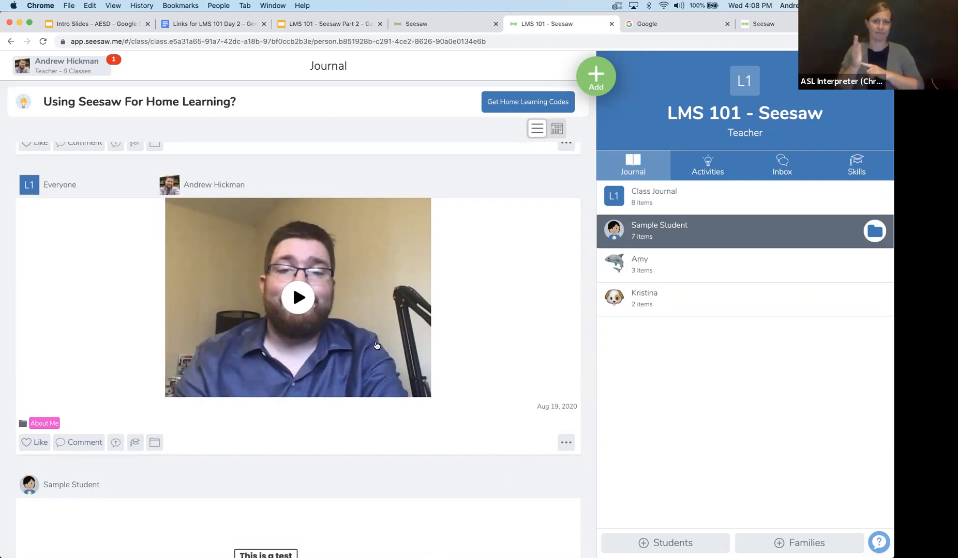
left_click(376, 345)
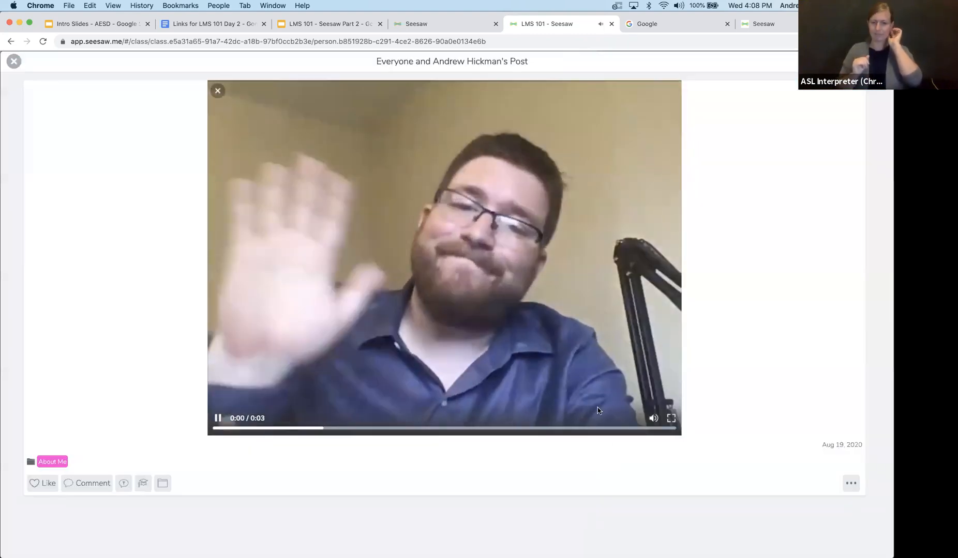
View the video post's share link and embed code, and return to the journal.
left_click(851, 484)
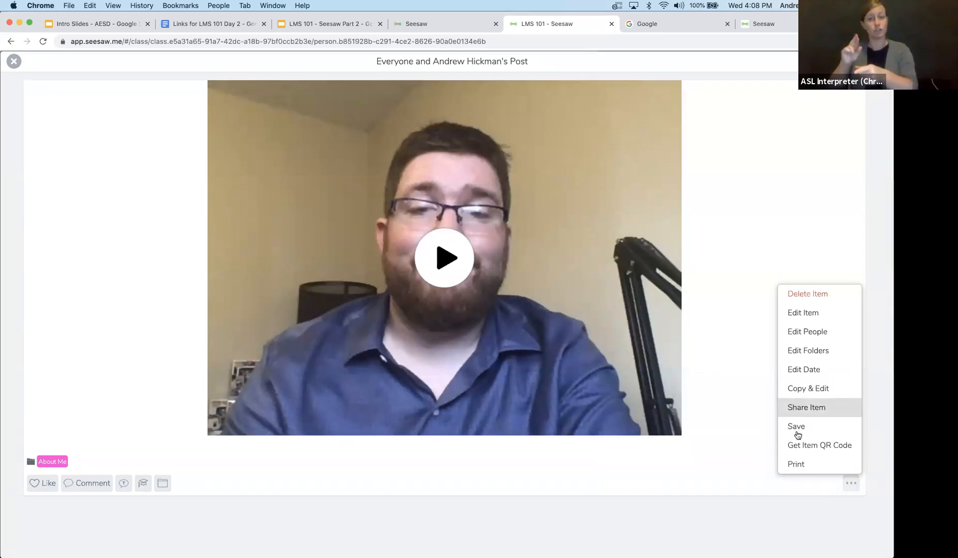
left_click(752, 485)
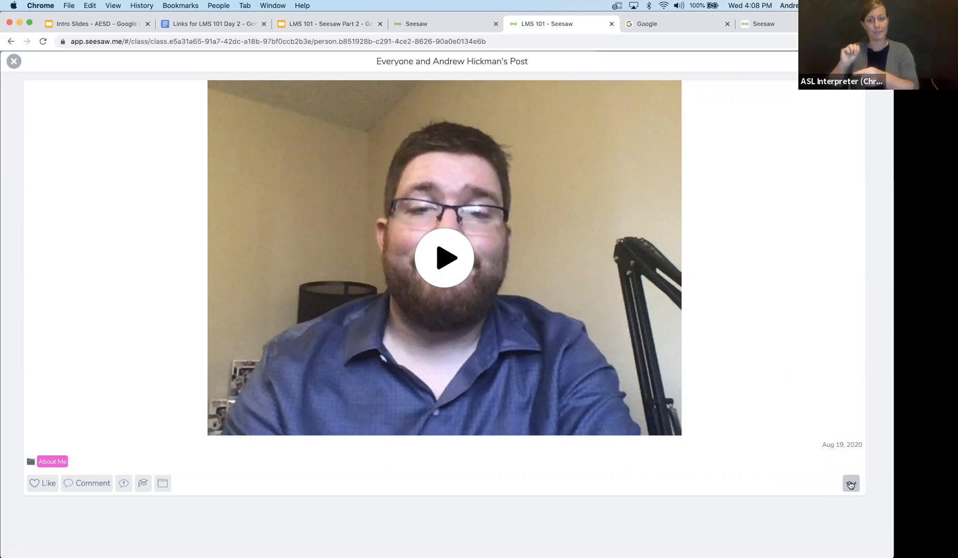
left_click(850, 485)
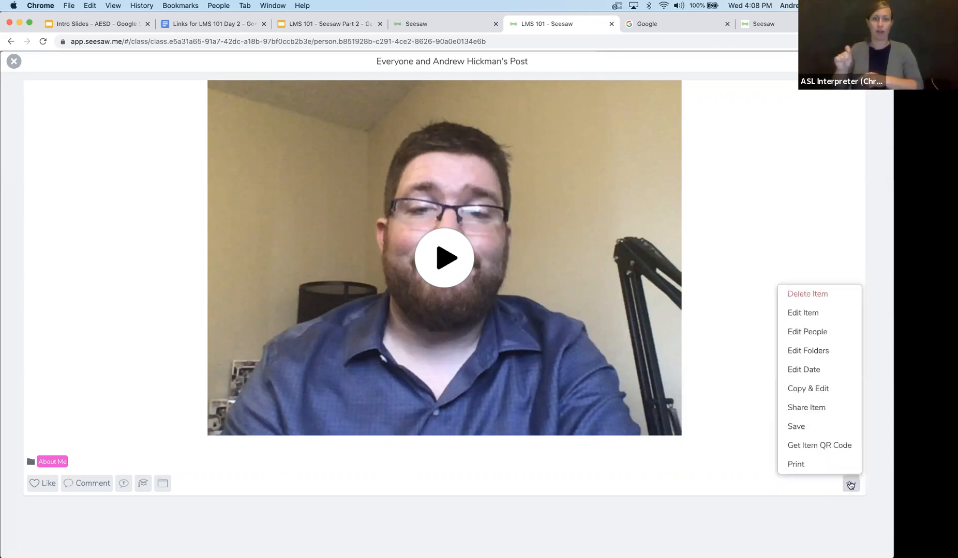
left_click(821, 408)
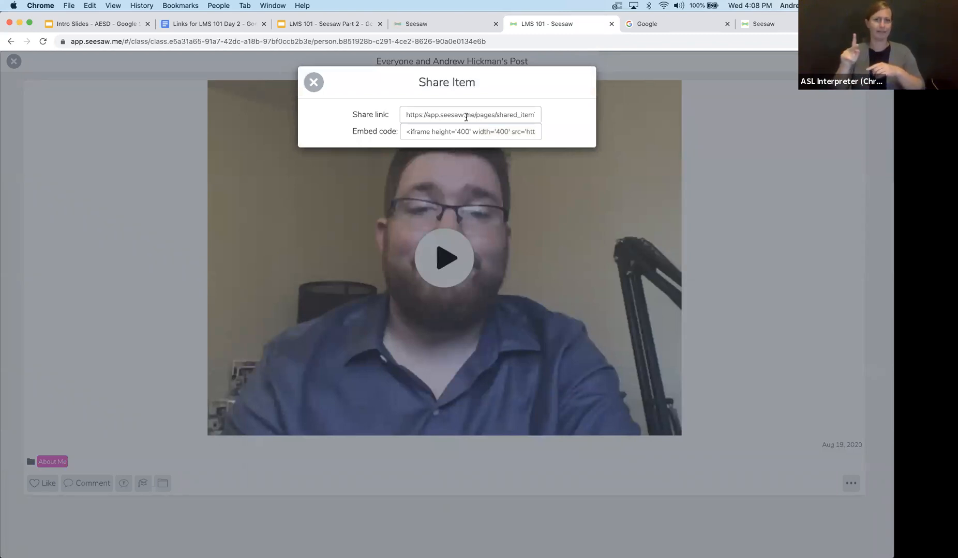
left_click(313, 83)
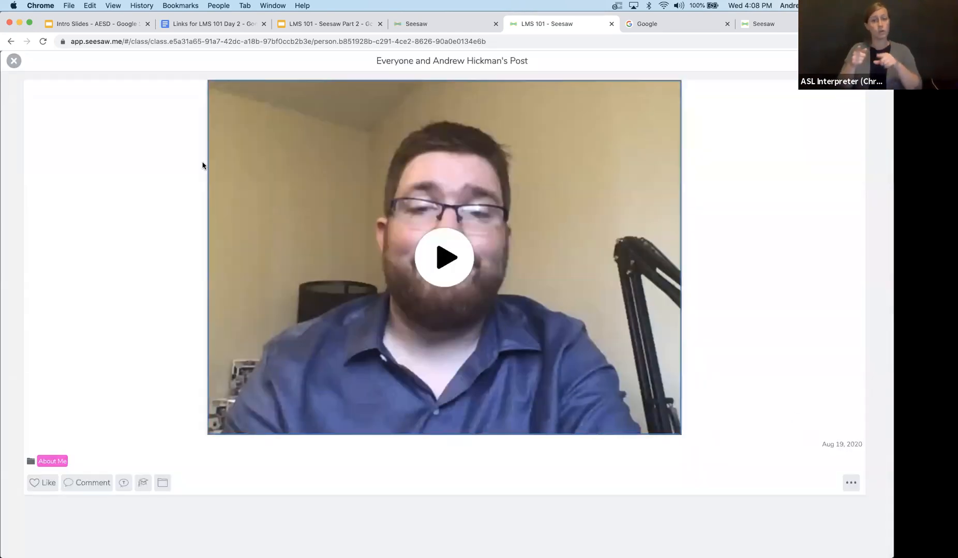
left_click(14, 60)
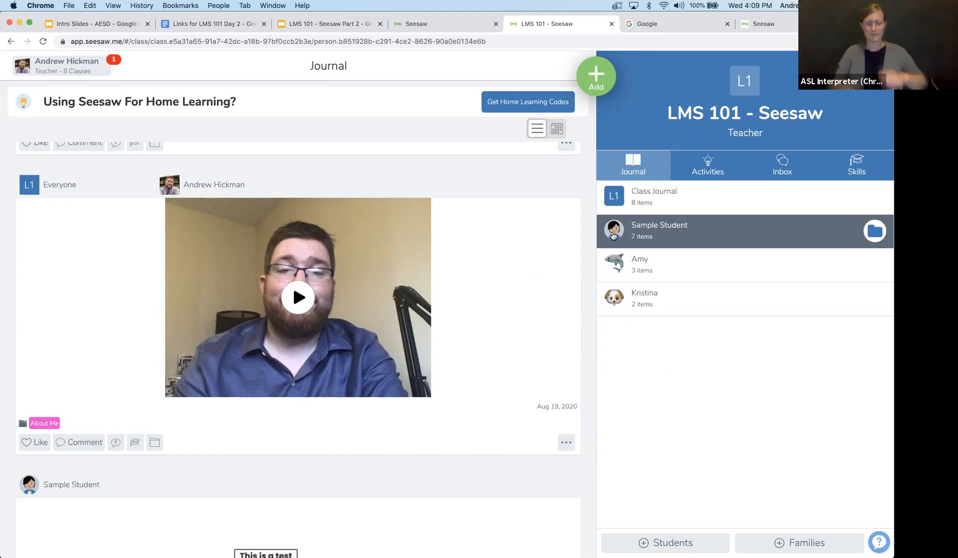
Switch to the whole class journal and show the choices for adding new content.
left_click(588, 78)
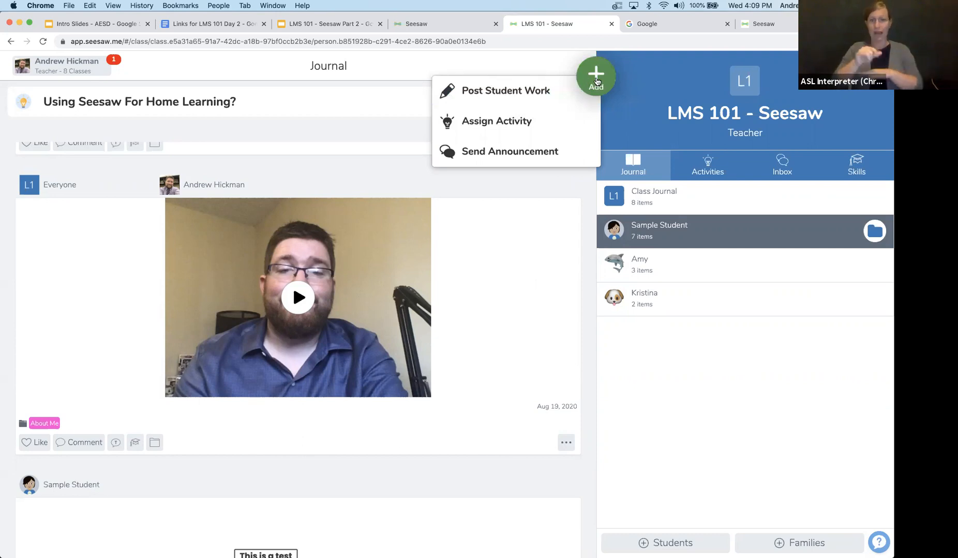
left_click(653, 196)
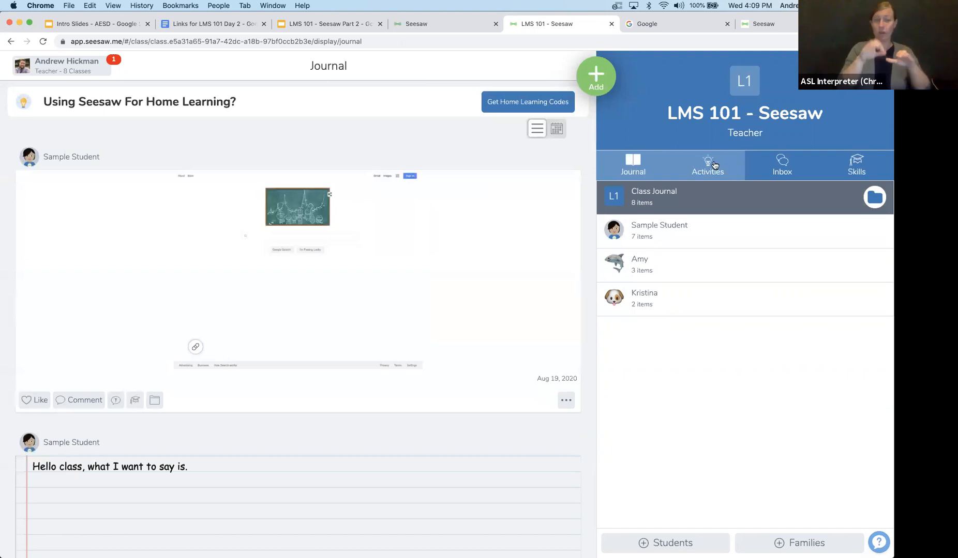
left_click(698, 165)
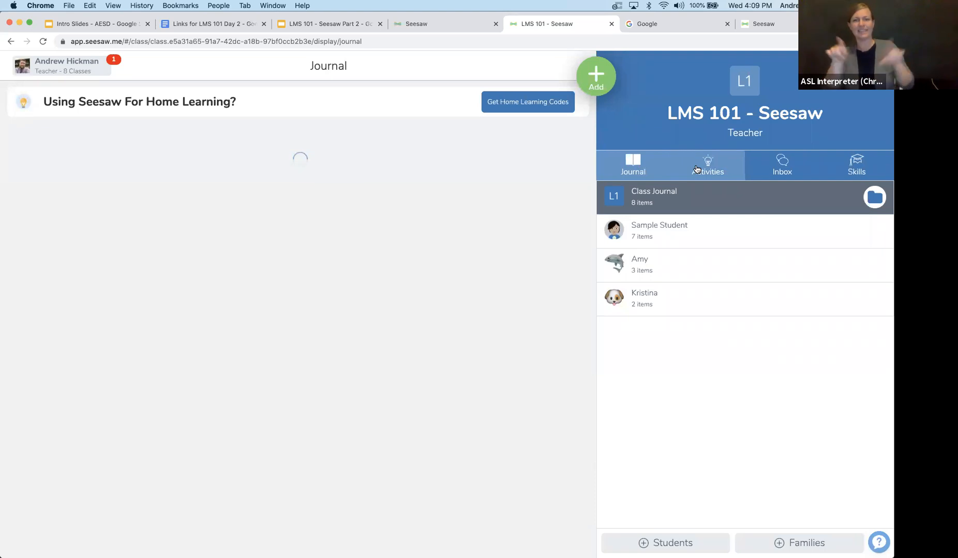
left_click(591, 84)
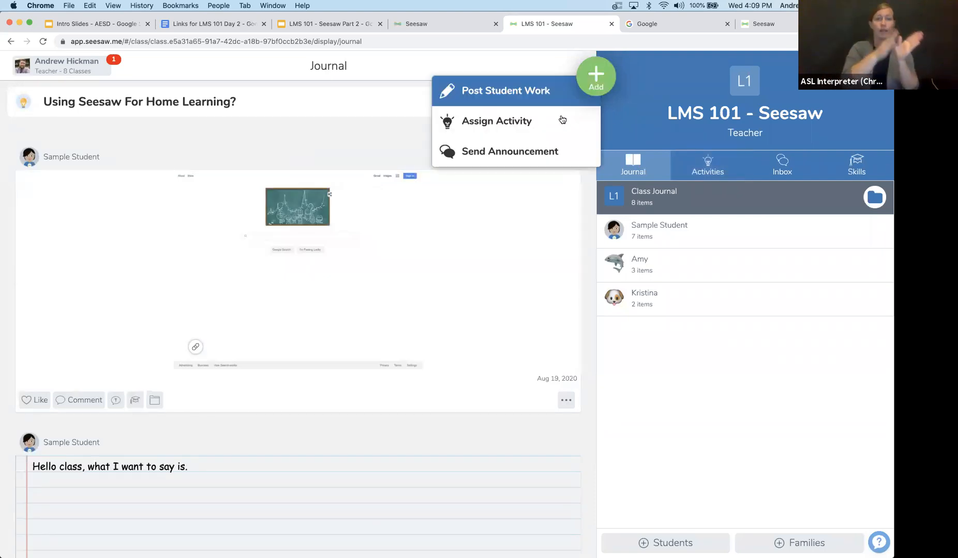
Go to the class activities and open My Library in the Activity Library.
left_click(707, 169)
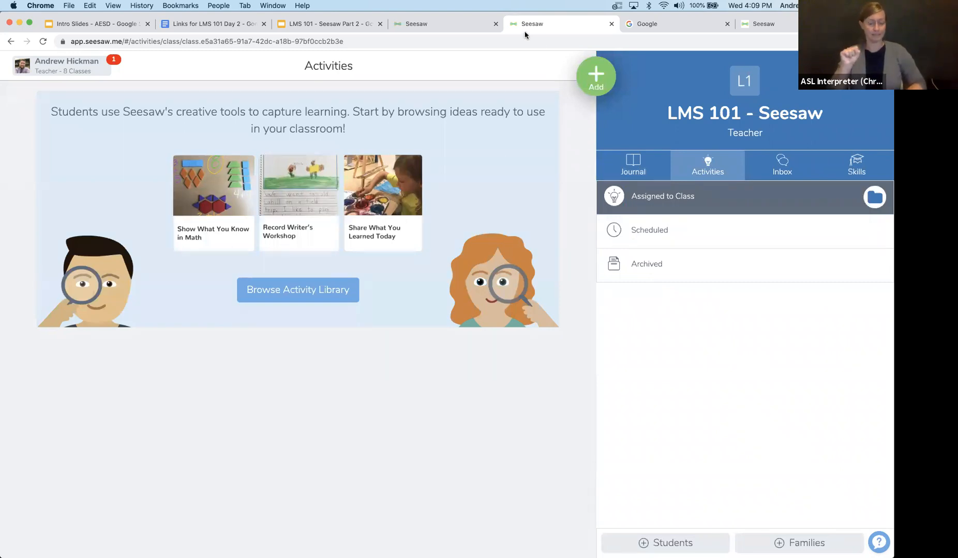
left_click(302, 297)
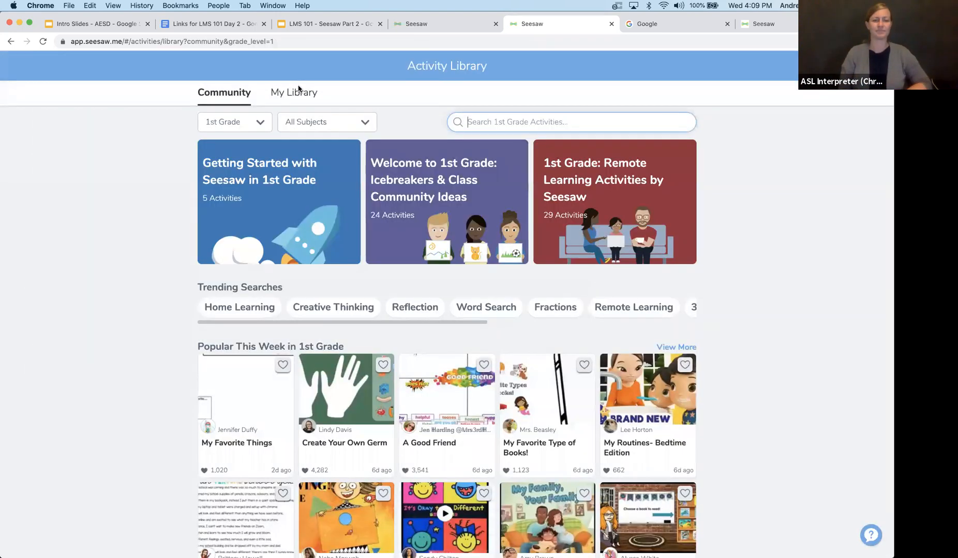
left_click(298, 90)
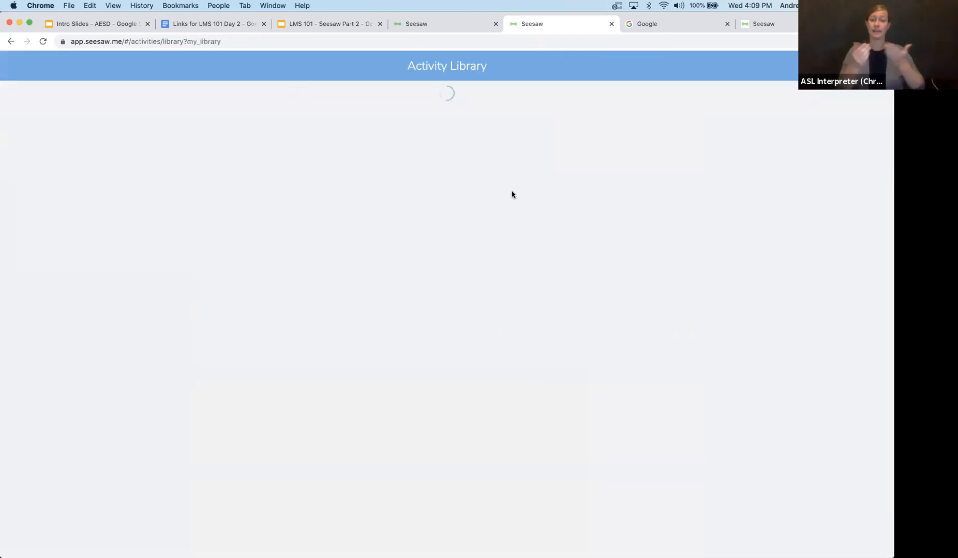
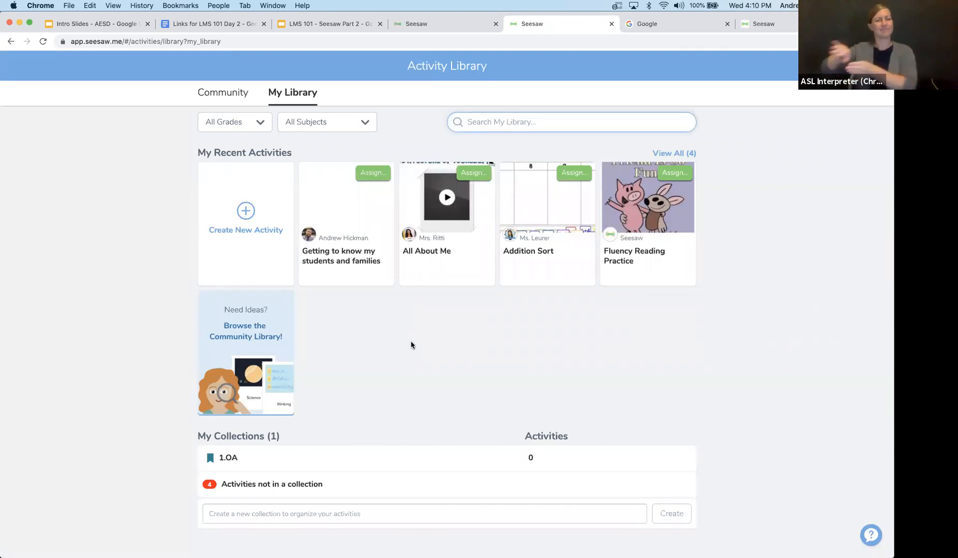
Create a new activity in My Library and name it "Getting to know you".
left_click(247, 212)
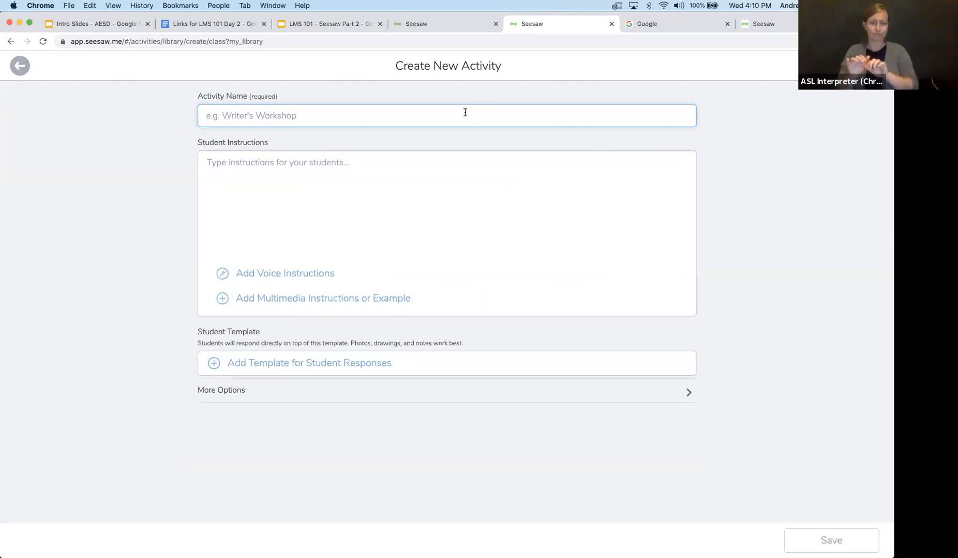
type("Getting t")
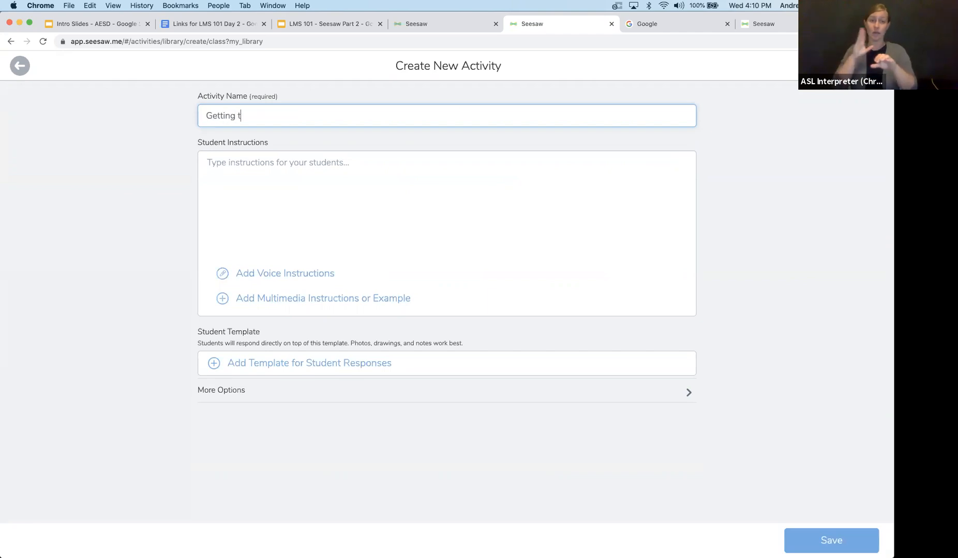
type("o know o")
type("ou")
Write student instructions "1. Use the page template to add a picture of yourself." and "2. Share your favorite share in your favorite color.".
left_click(366, 207)
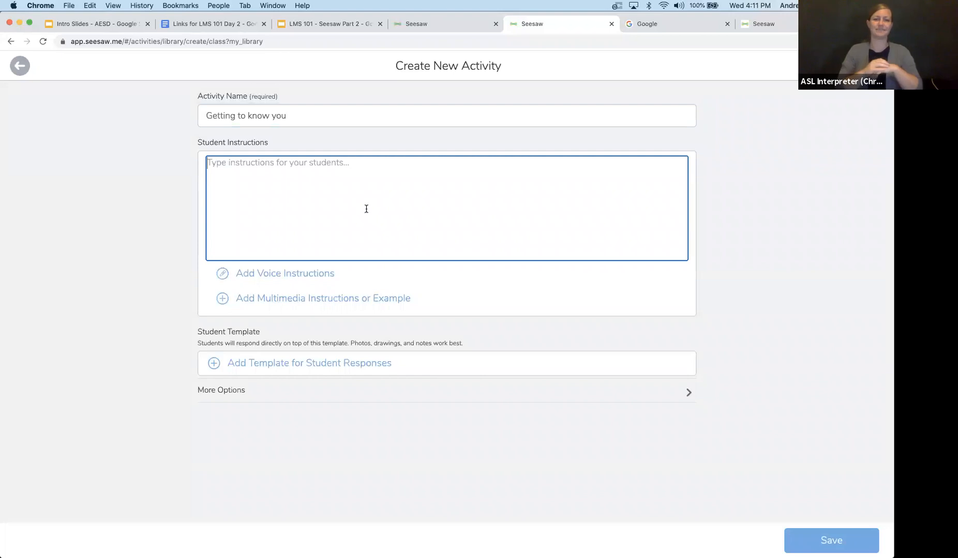
type("1. Use the ")
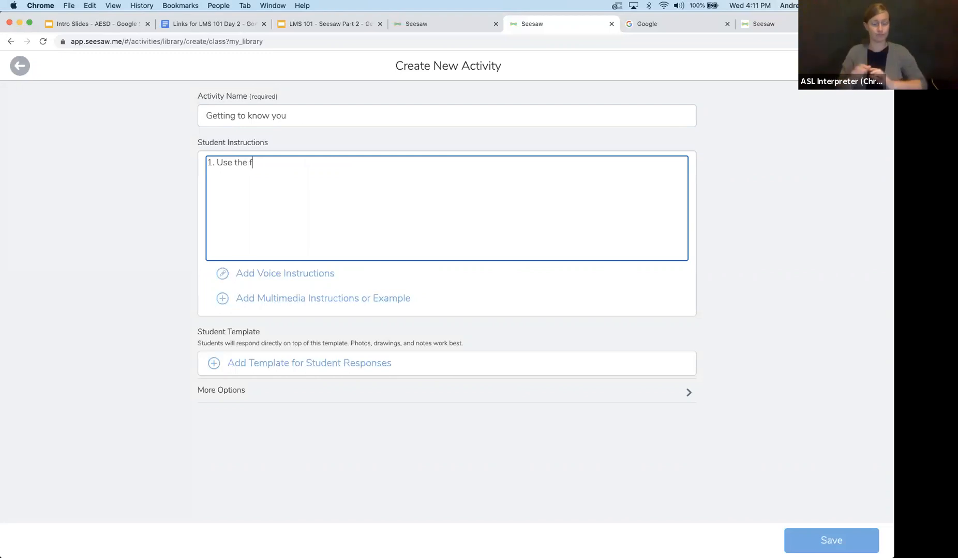
type("page template to add a pict")
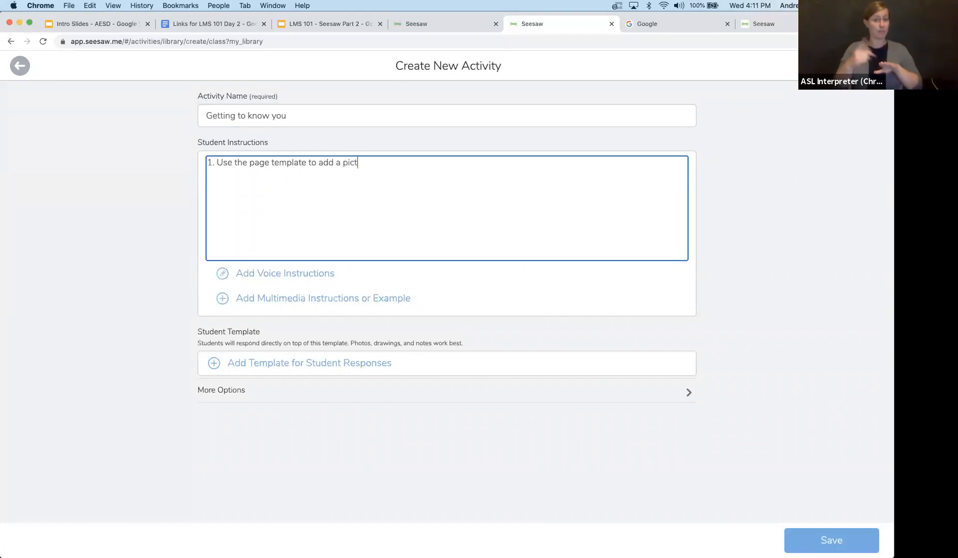
type("ure of yourself.")
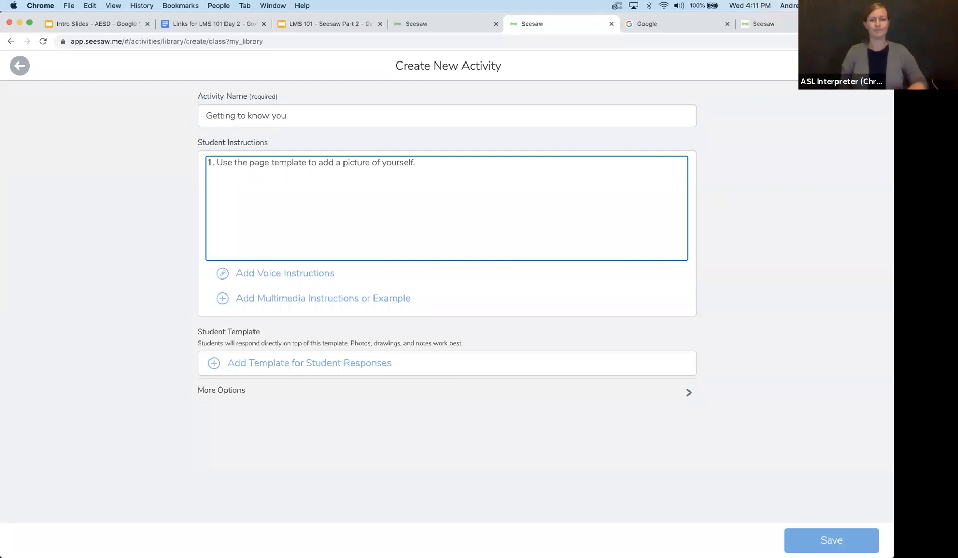
key("Return")
type("2. Share your fav")
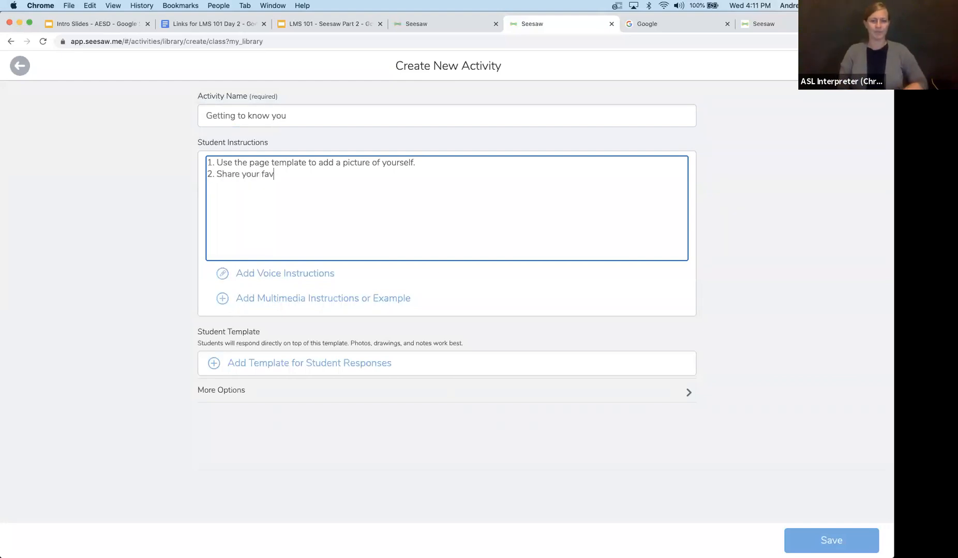
type("orite share in your favorite color.")
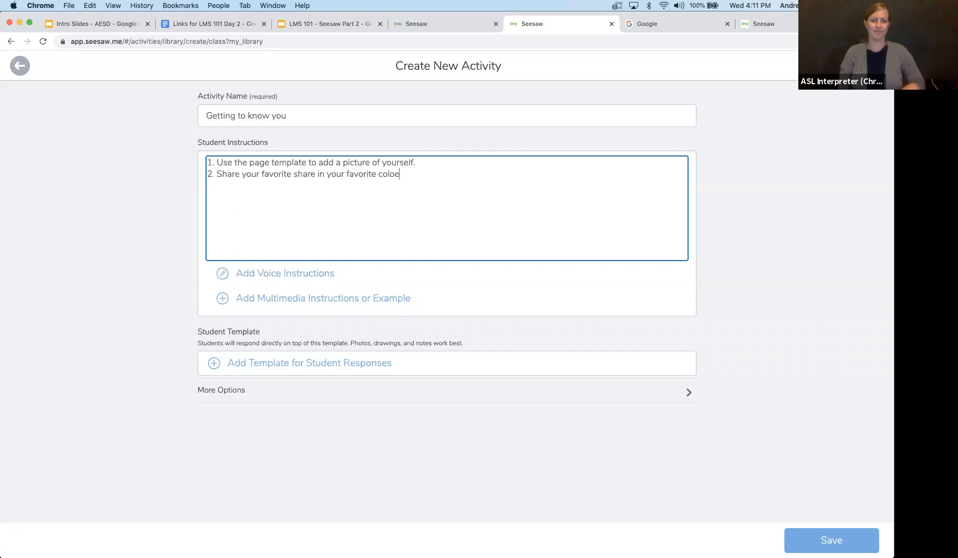
Add the third student instruction "3. What is your favorite food?".
key("Return")
type("3. What is your fa")
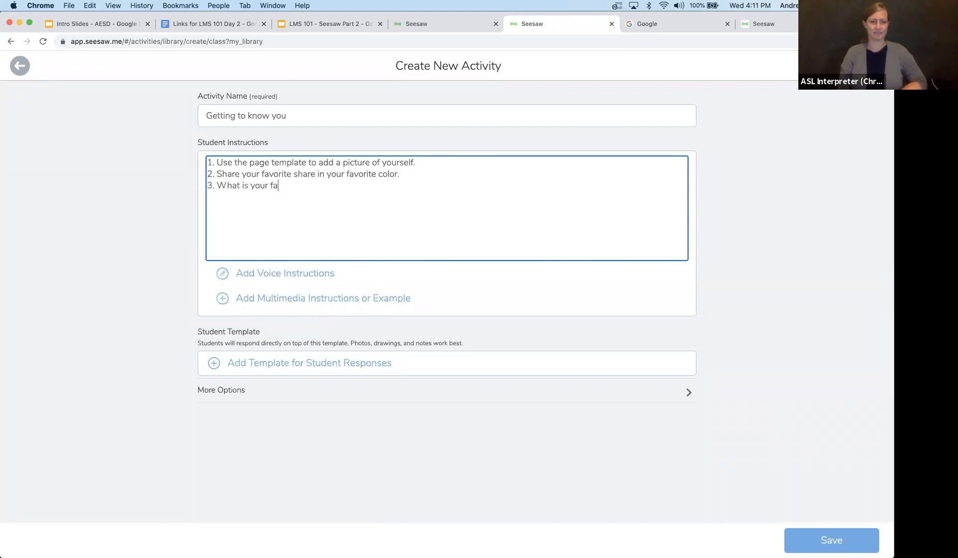
type("orav")
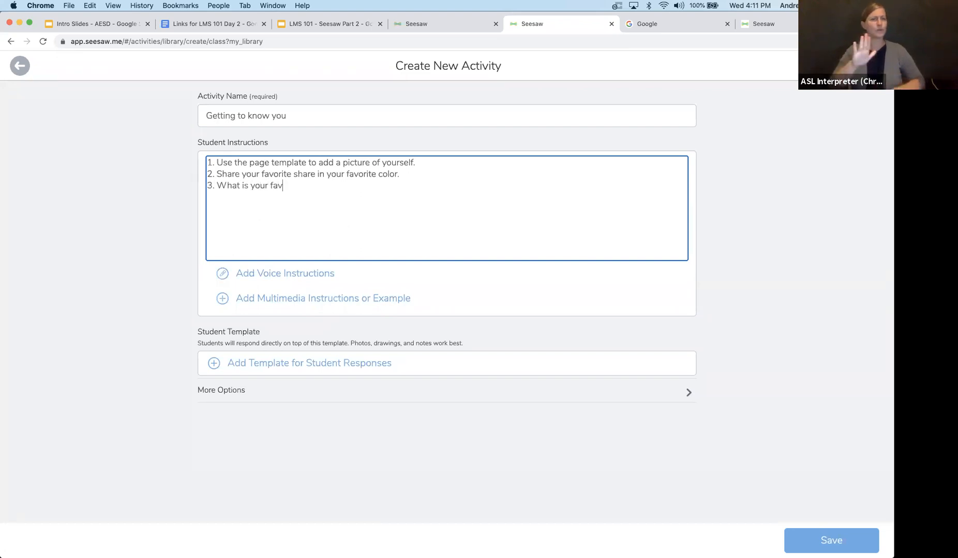
type("orite foo")
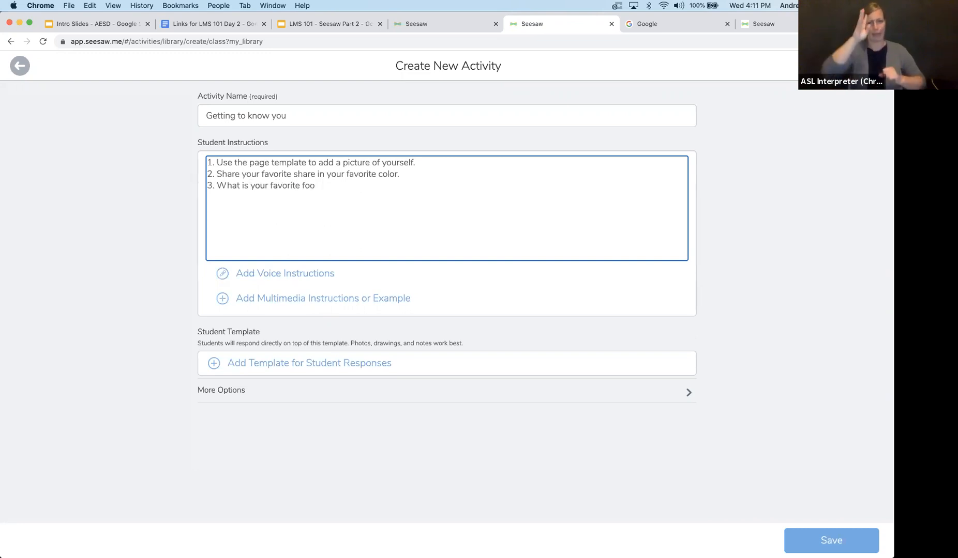
type("d.d")
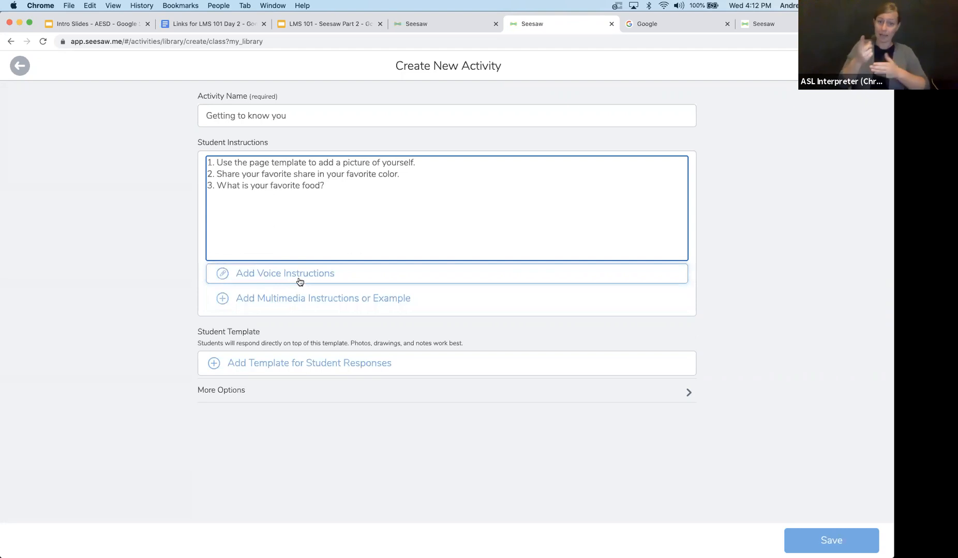
Record voice instructions about 21 seconds long for the activity.
left_click(298, 274)
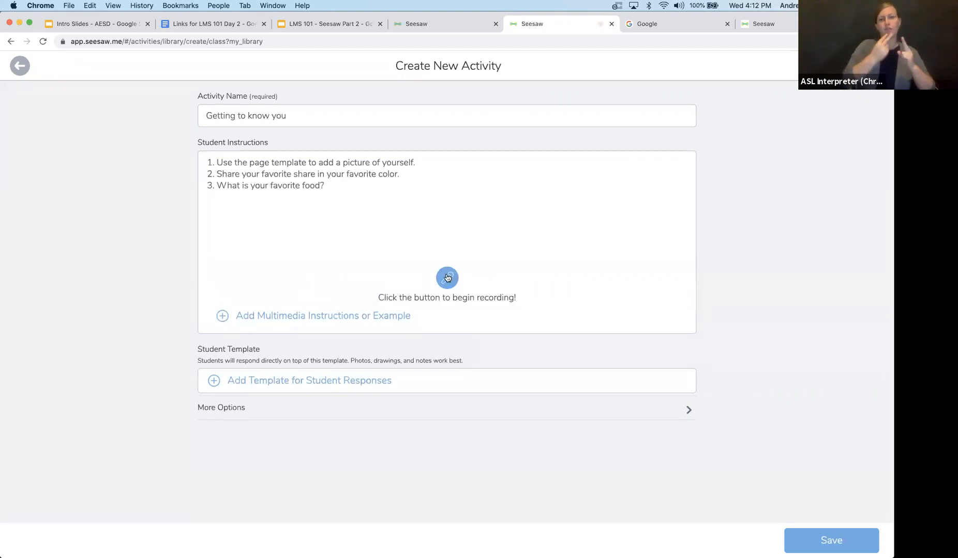
left_click(447, 278)
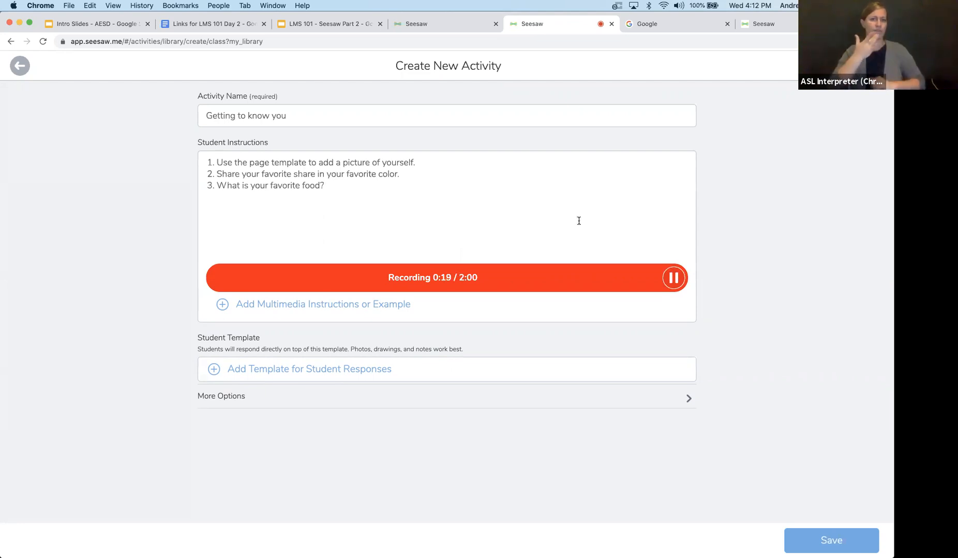
left_click(673, 278)
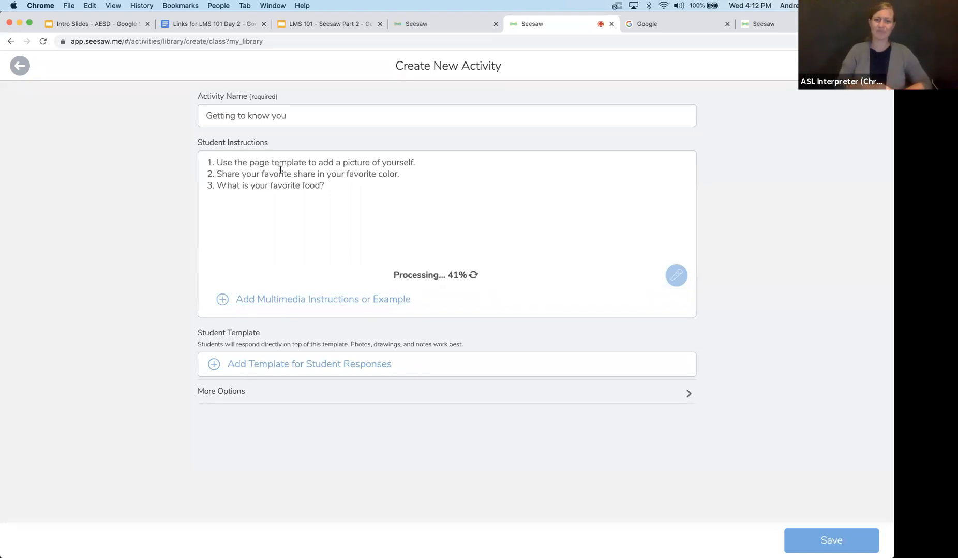
Correct the second student instruction to read "Share your favorite shape in your favorite color.".
left_click(311, 173)
key("BackSpace")
type("p")
left_click(754, 246)
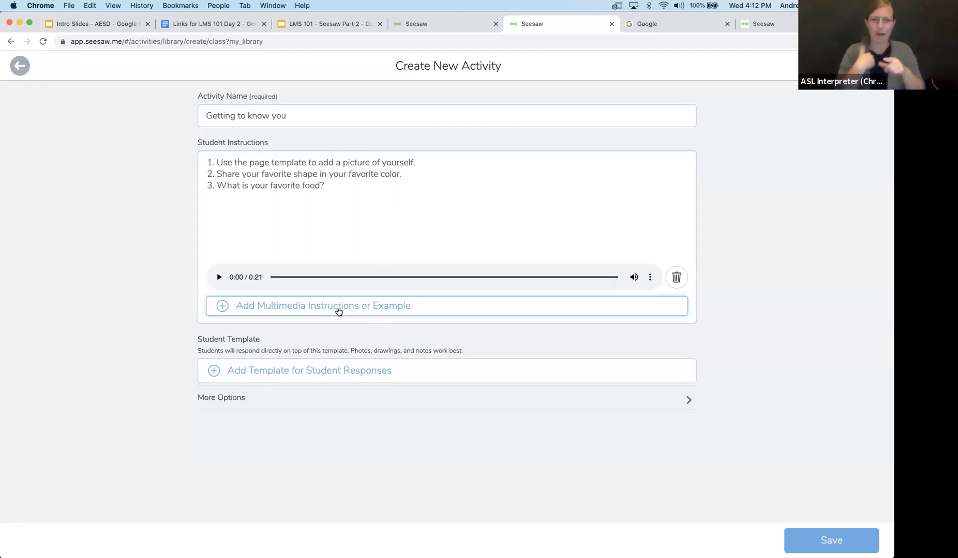
Record a short video as the multimedia example for the instructions, and remove the attached example.
left_click(338, 311)
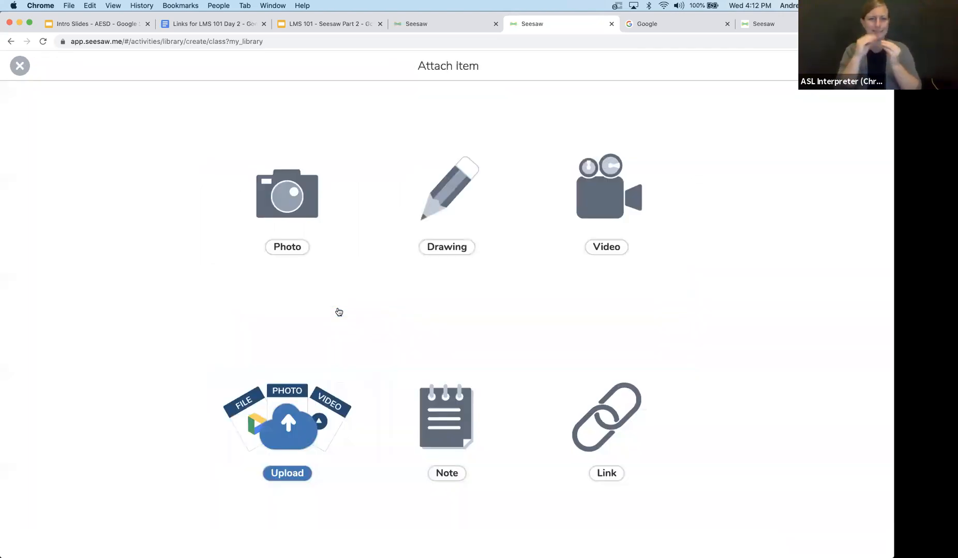
left_click(605, 202)
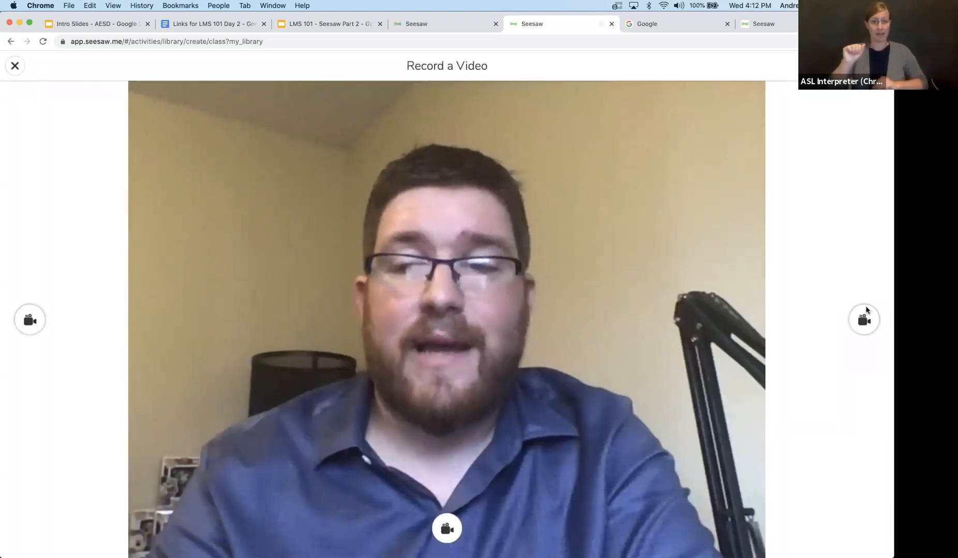
left_click(865, 314)
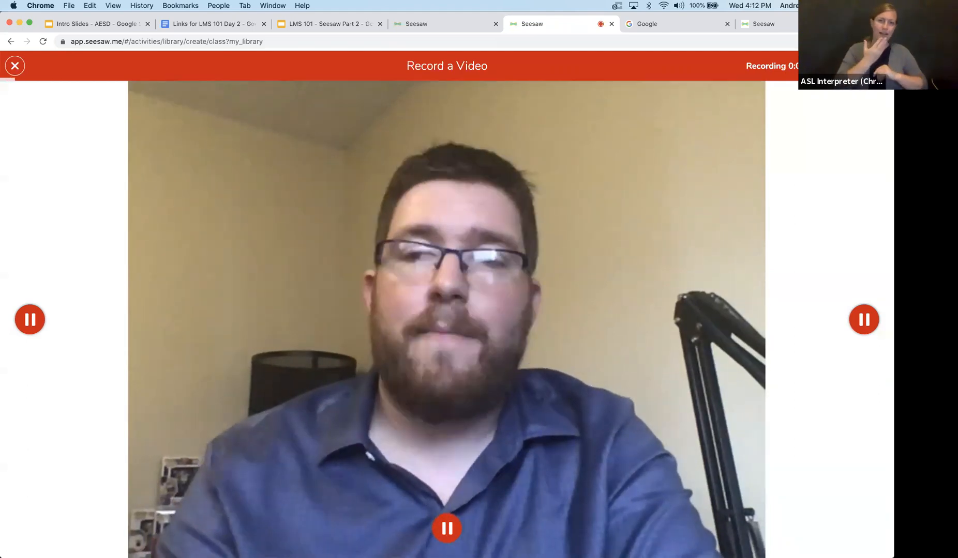
left_click(878, 66)
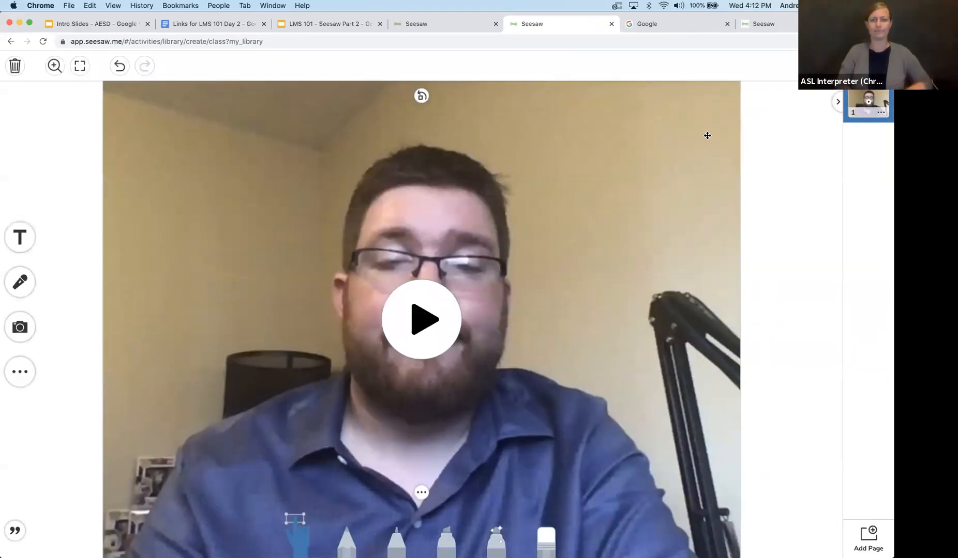
left_click(878, 66)
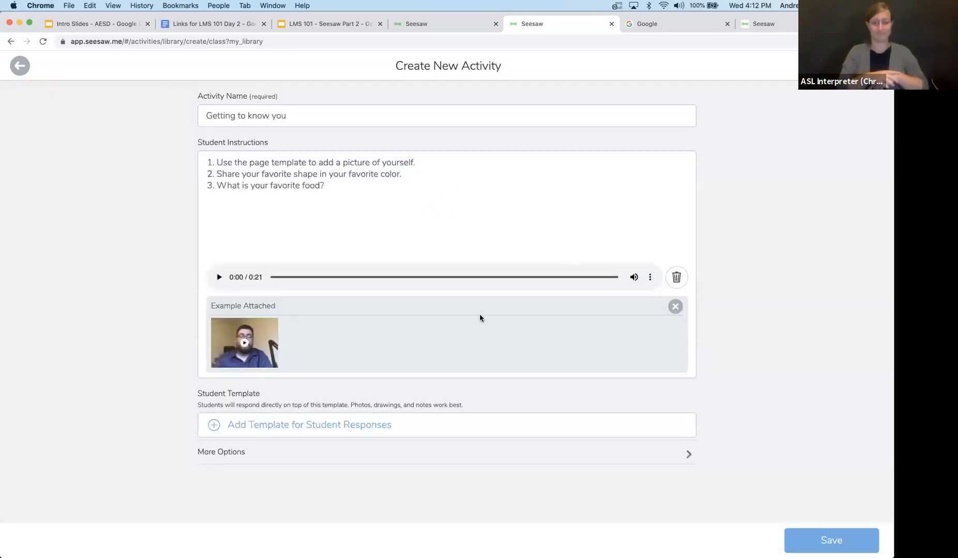
left_click(675, 307)
left_click(498, 217)
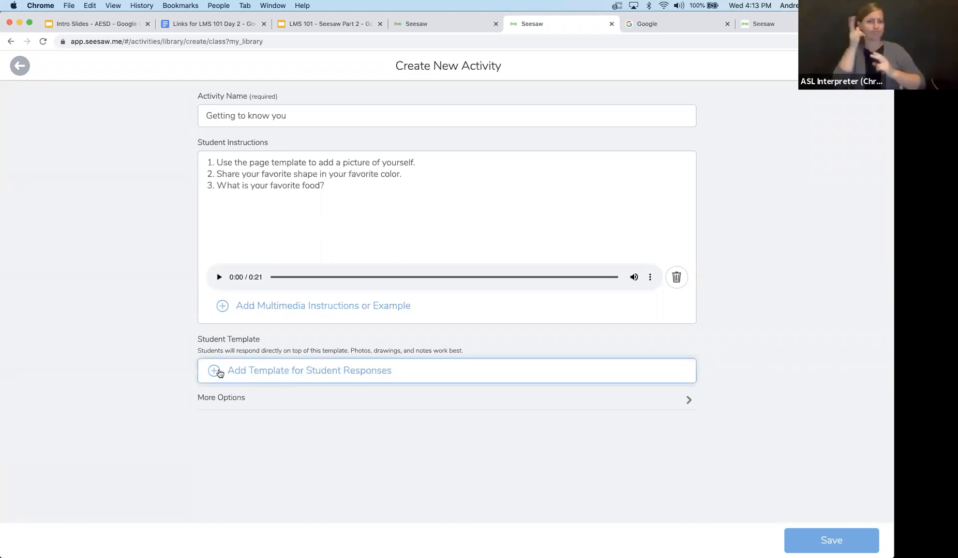
Start a drawing as the student response template and place an orange square on it, enlarged to several times its size.
left_click(224, 371)
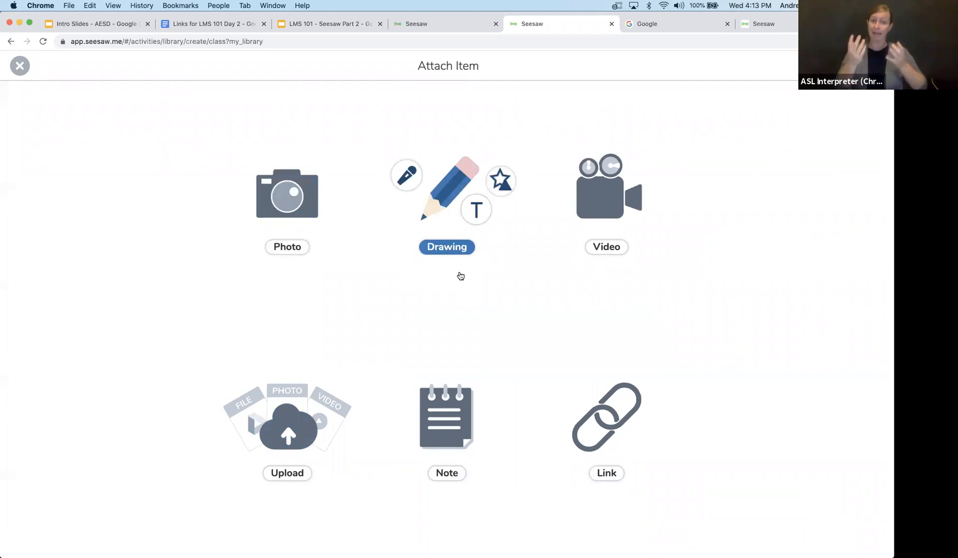
left_click(453, 250)
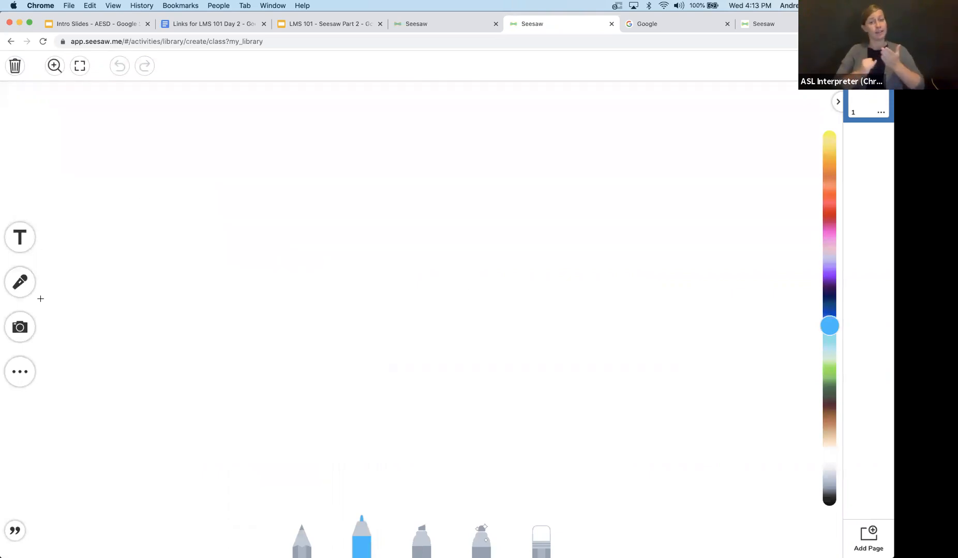
left_click(26, 325)
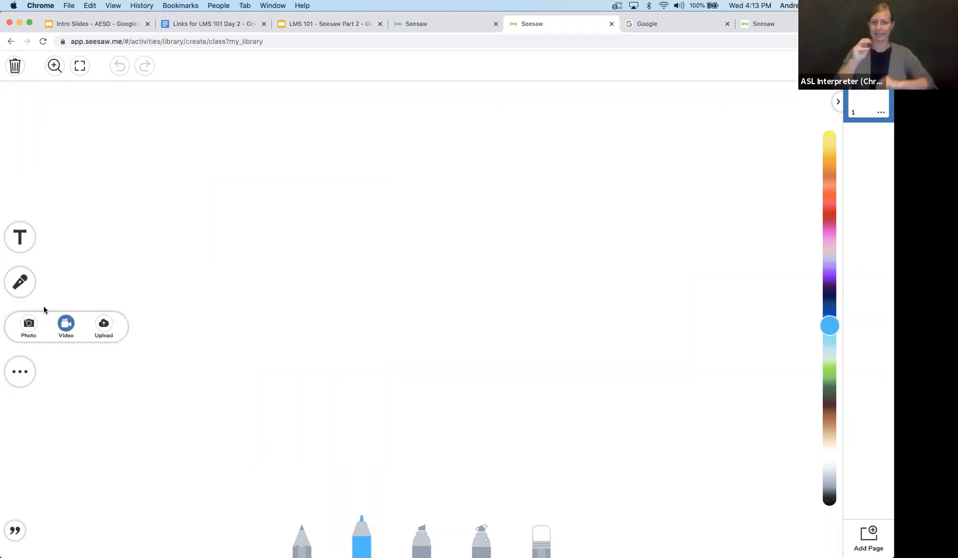
left_click(28, 384)
left_click(35, 374)
scroll(455, 385, "down", 3)
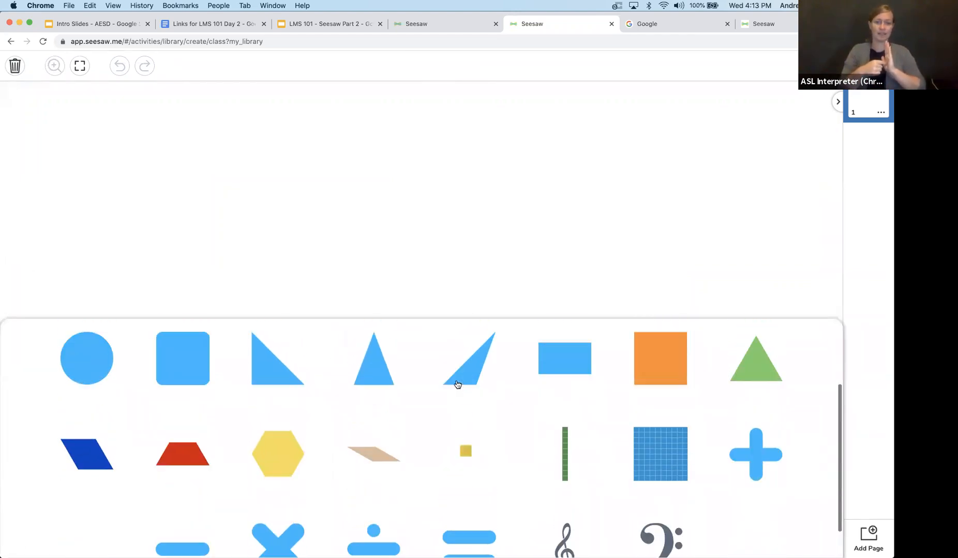
scroll(458, 386, "up", 5)
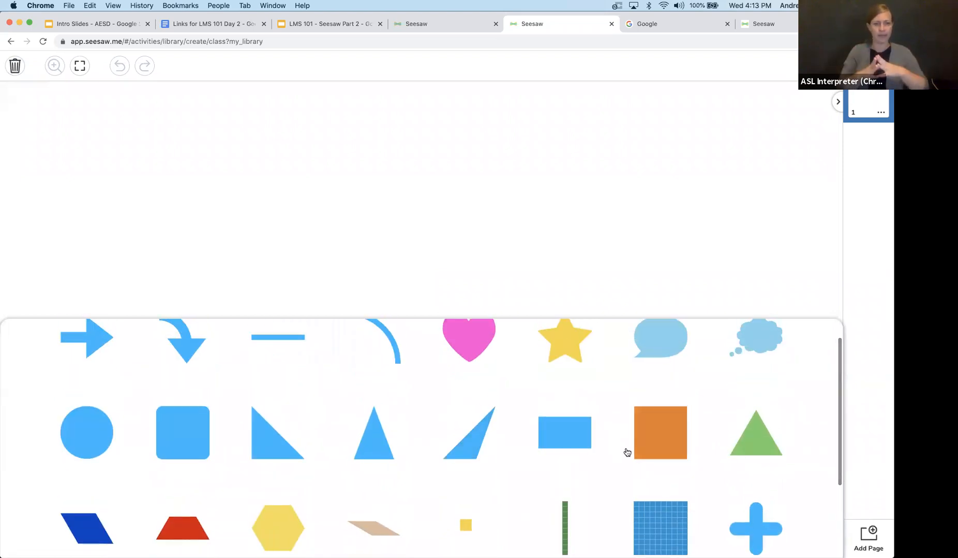
left_click(627, 452)
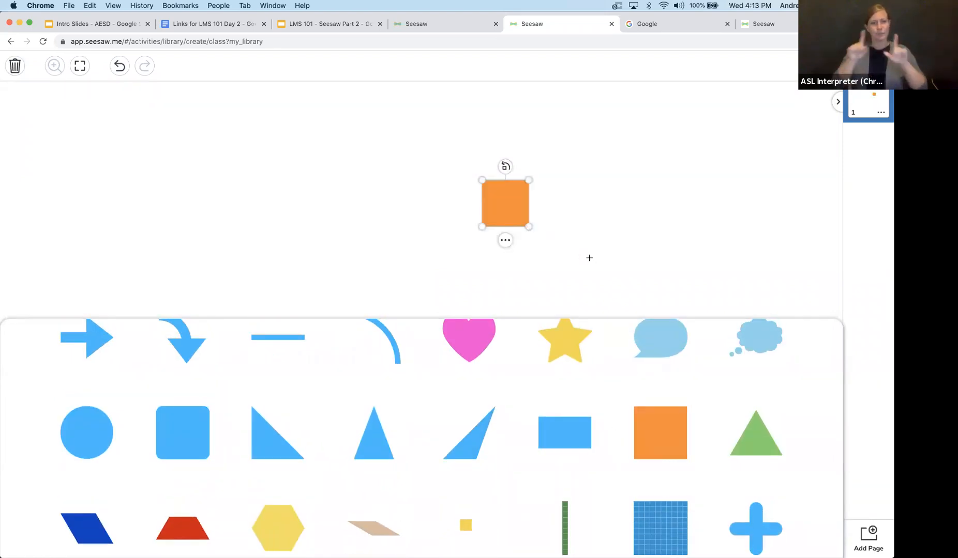
left_click_drag(529, 226, 765, 352)
Add a text label reading "Paste a picture Here" and center it on the orange square.
left_click(584, 297)
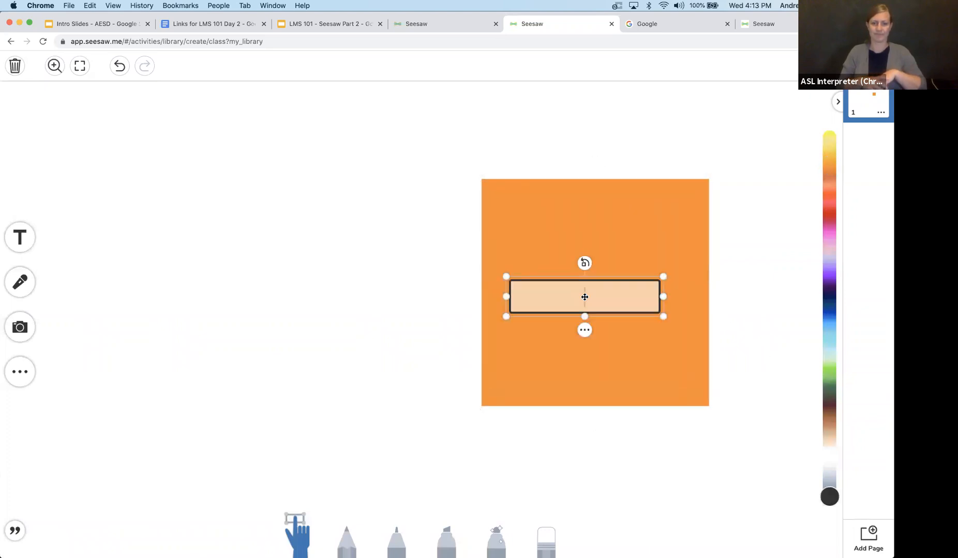
type("Paste a picture Here")
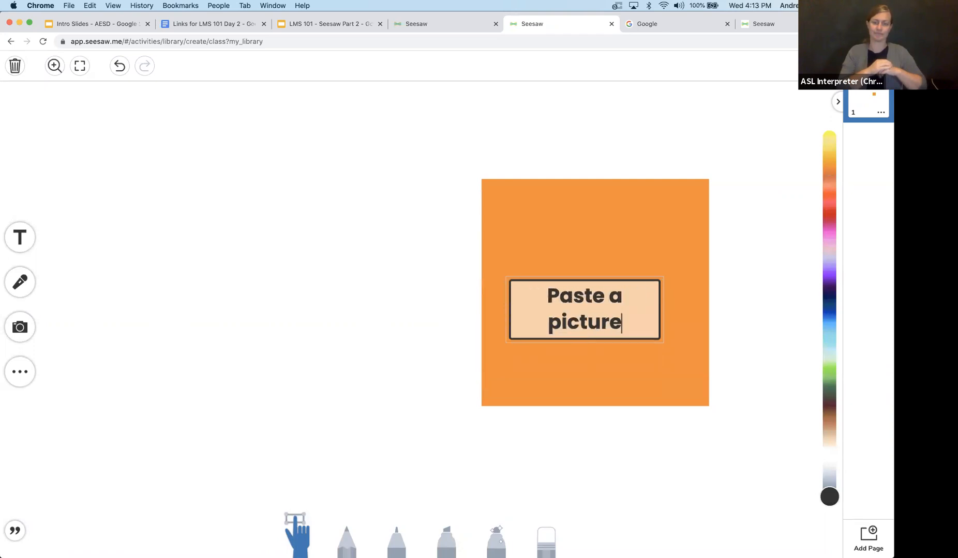
left_click(605, 243)
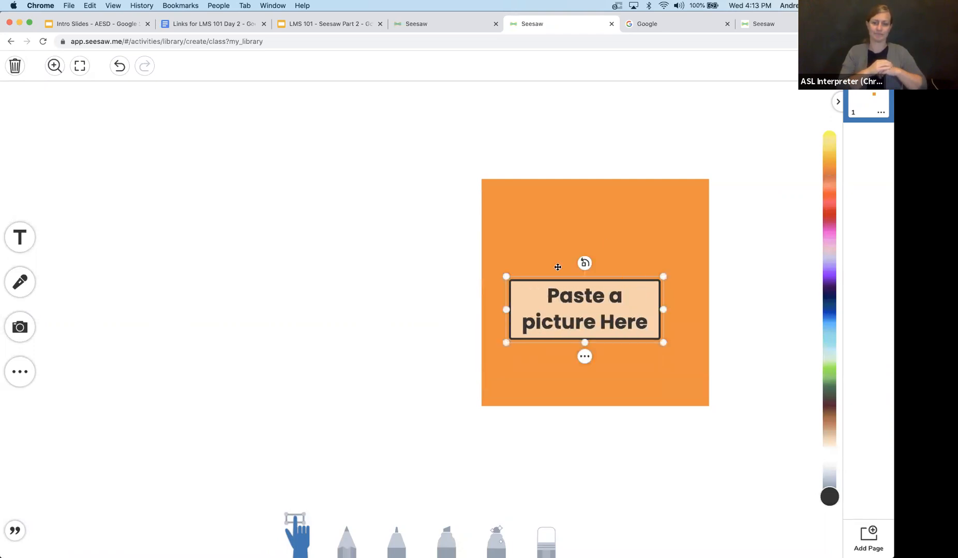
left_click_drag(577, 298, 592, 280)
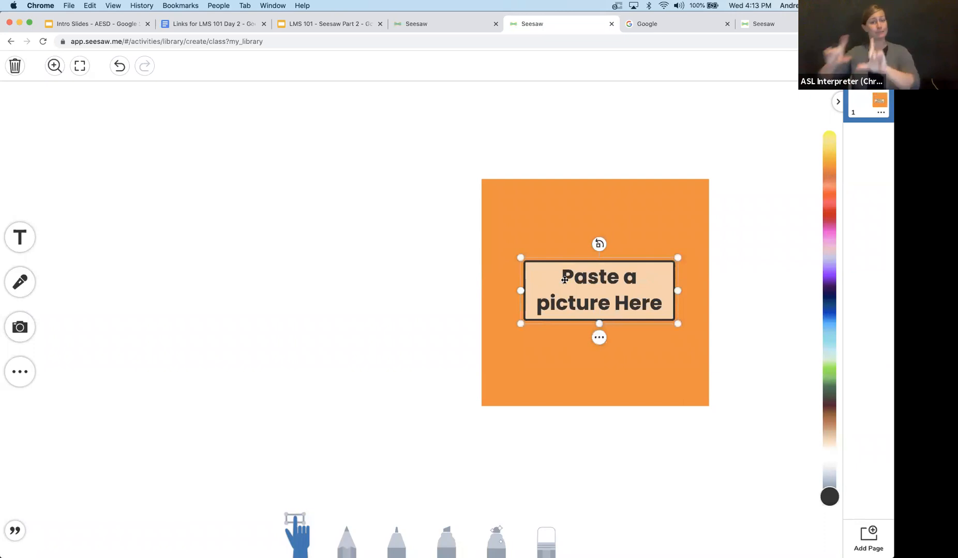
Add a text label reading "Change this to your favorite food" and place it in the empty upper-left area of the template.
left_click(72, 266)
left_click(22, 237)
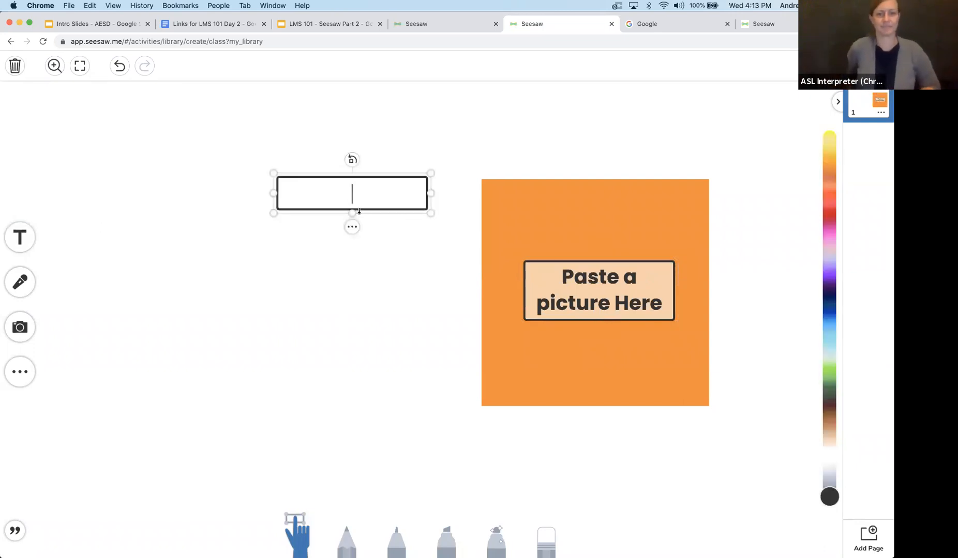
type("Change this")
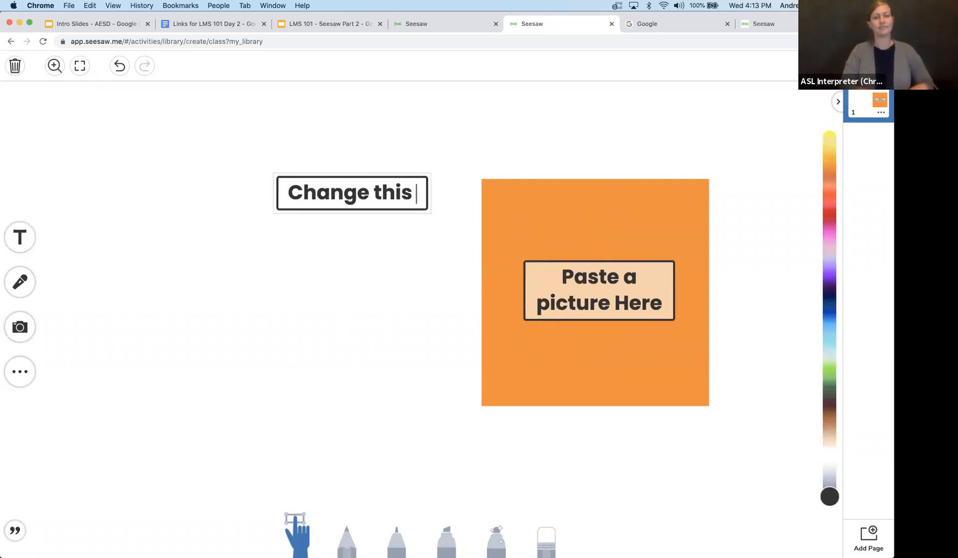
type(" to your favo")
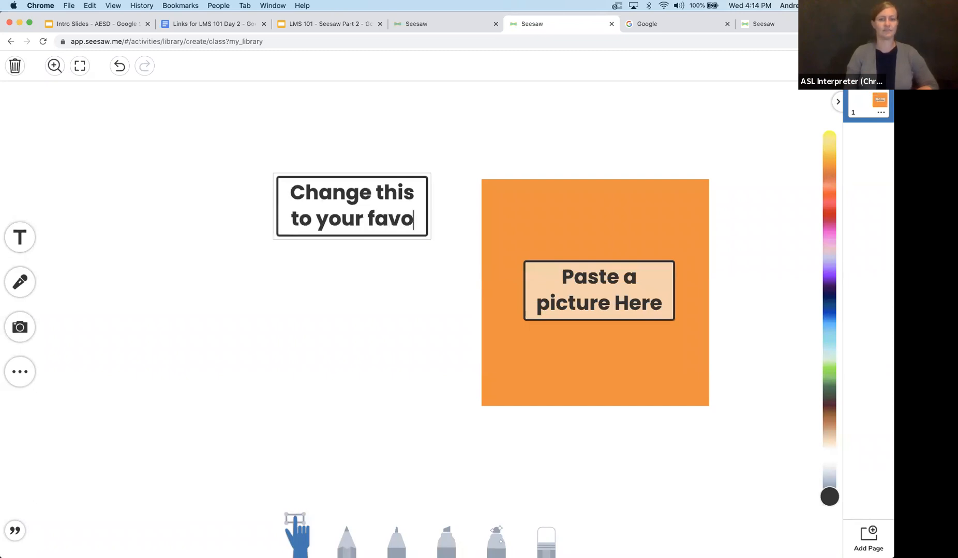
type("rite food")
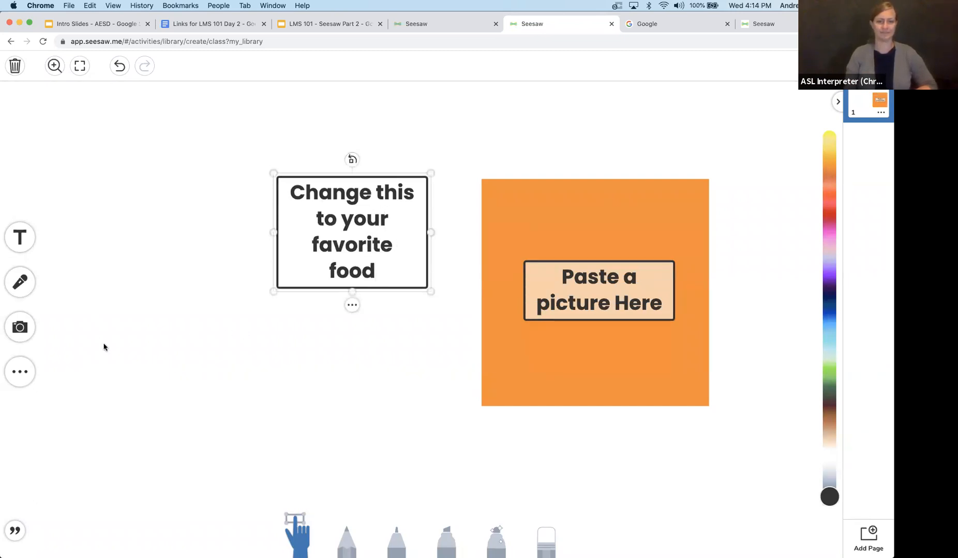
left_click_drag(311, 174, 114, 205)
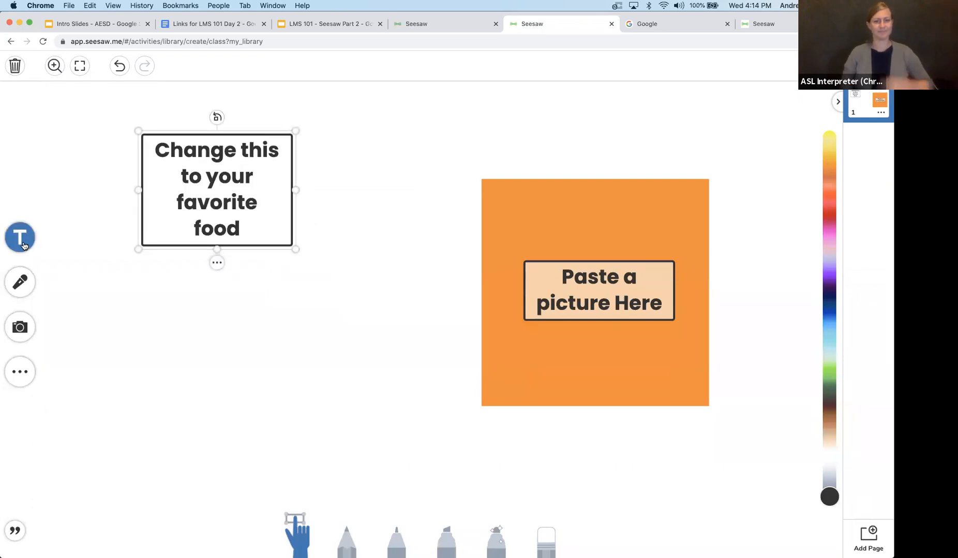
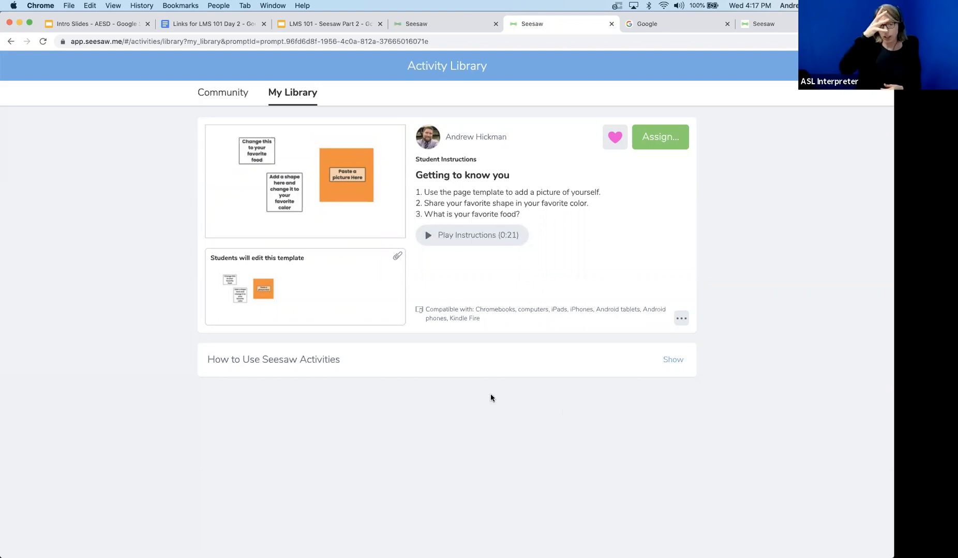
View the How to Use Seesaw Activities guide on the activity's page and hide it again.
left_click(672, 361)
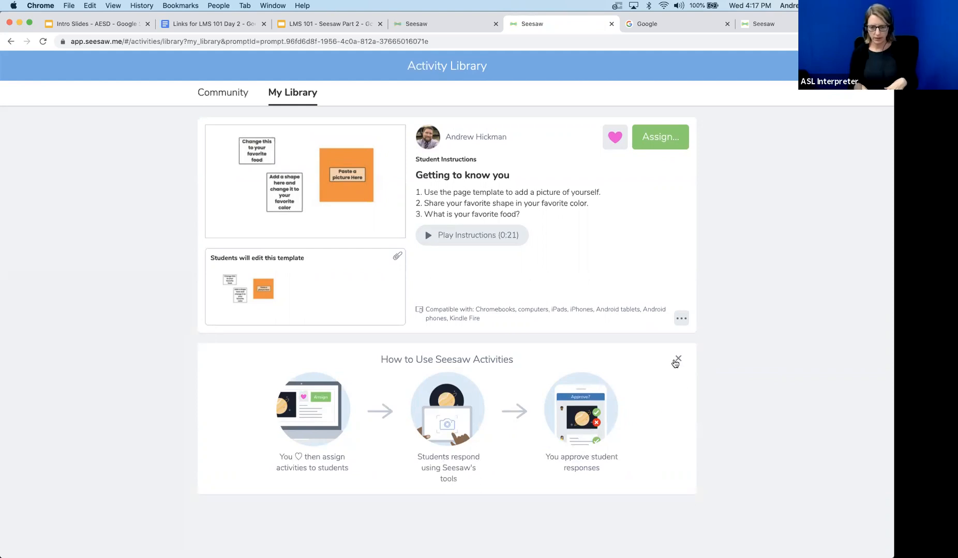
left_click(677, 360)
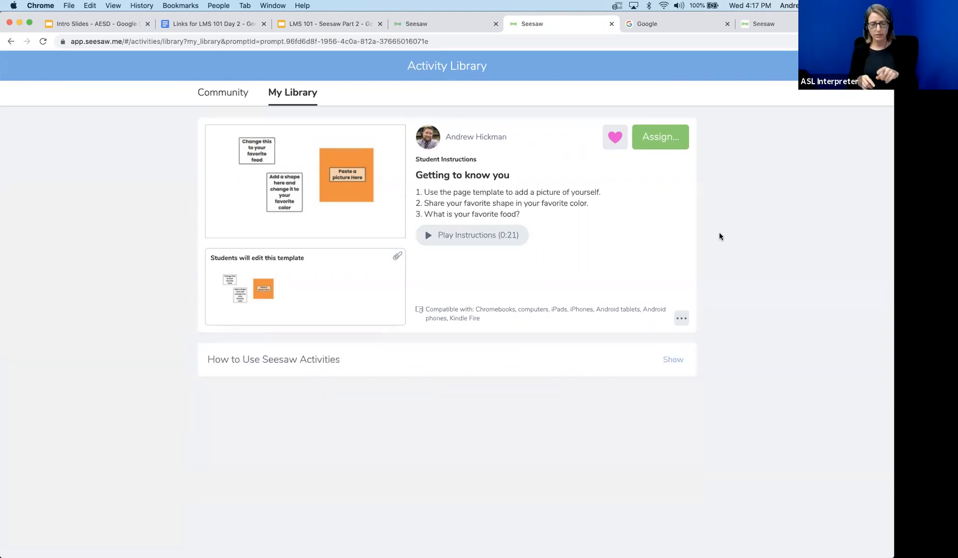
Start assigning "Getting to know you" to the LMS 101 - Seesaw class and exclude Sample Student from the recipients.
left_click(666, 145)
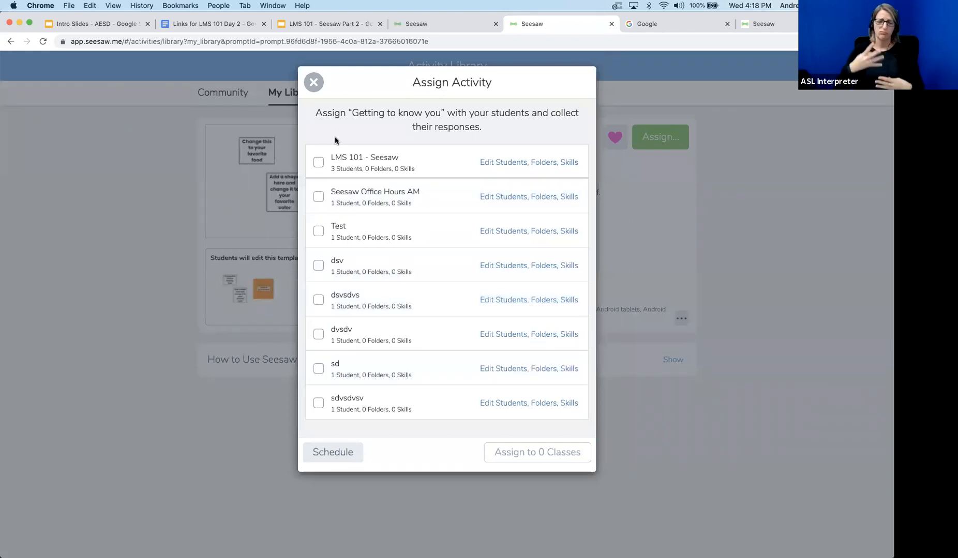
left_click(323, 161)
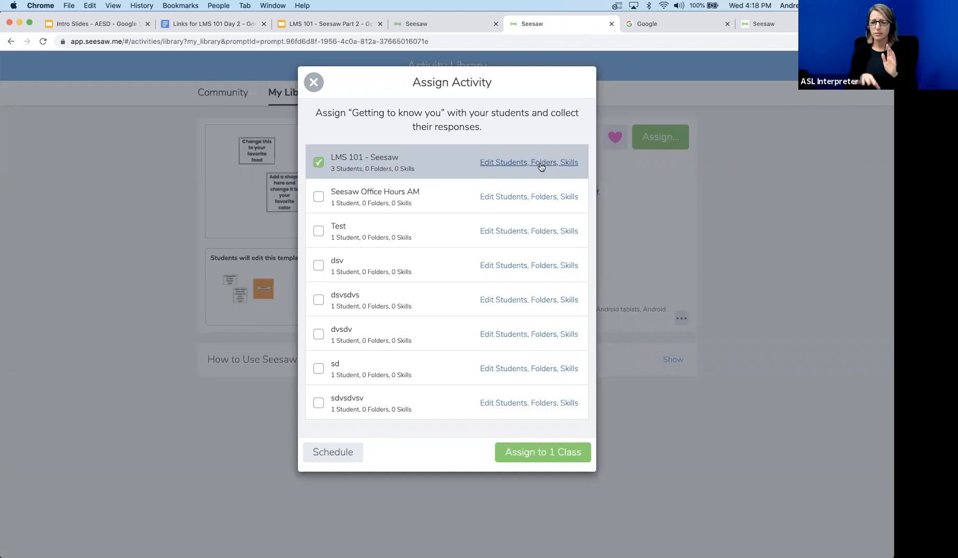
left_click(508, 163)
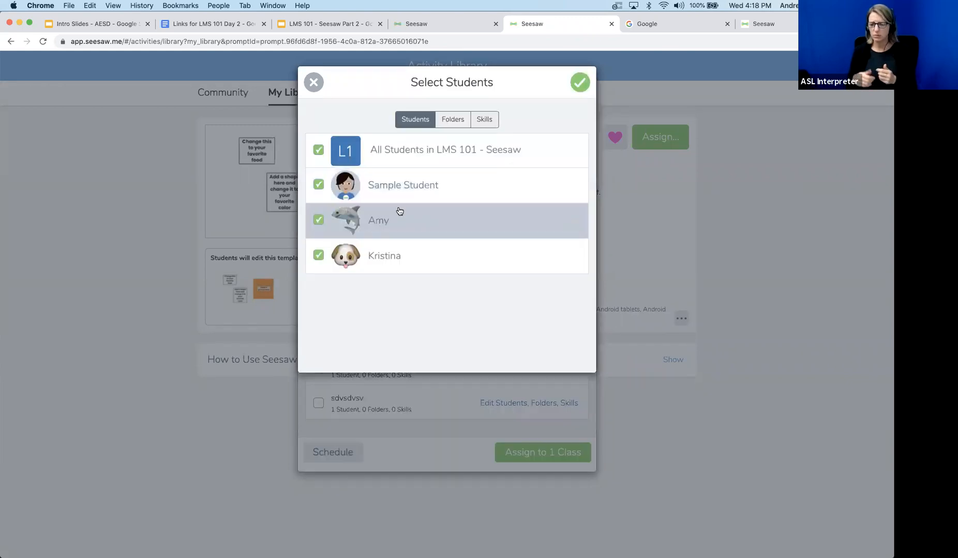
left_click(319, 187)
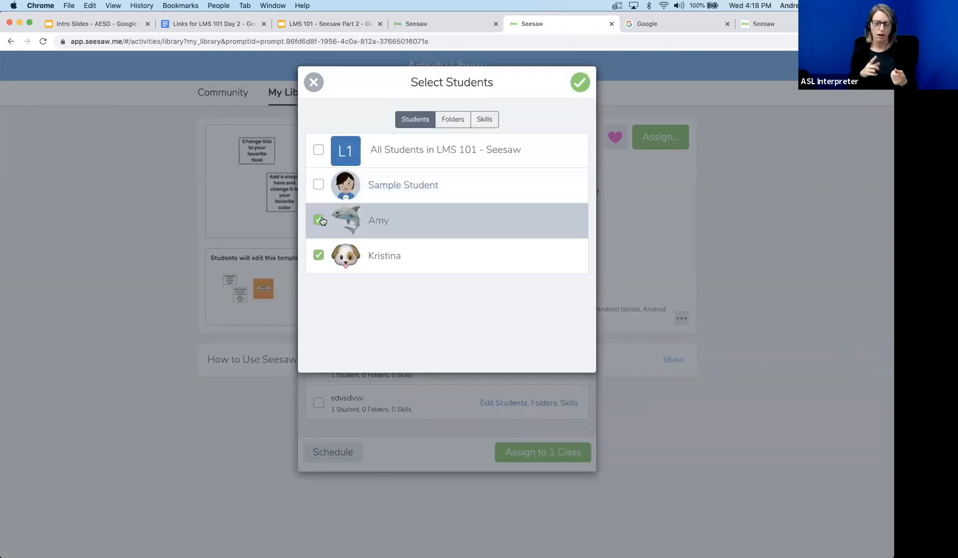
Choose the About Me folder for the assignment and assign the activity to the class immediately.
left_click(457, 124)
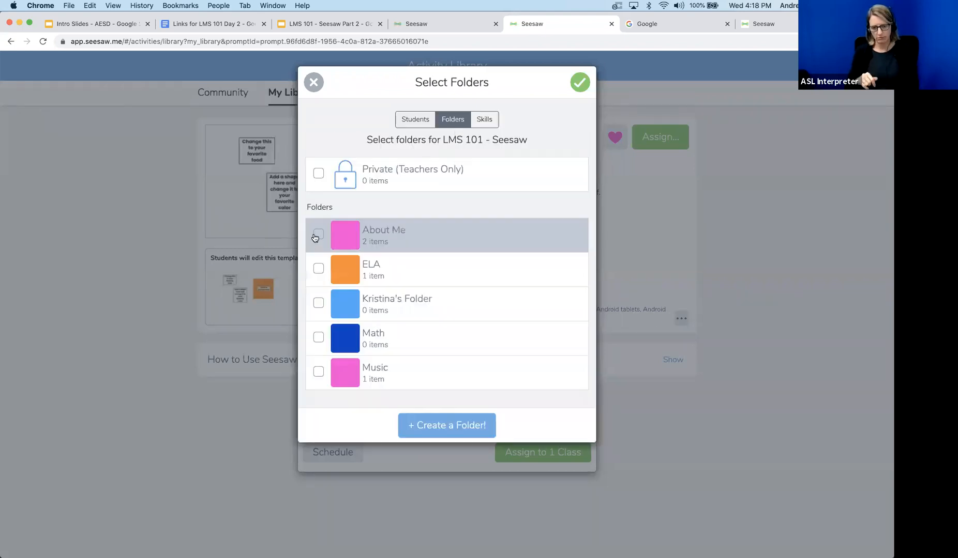
left_click(317, 234)
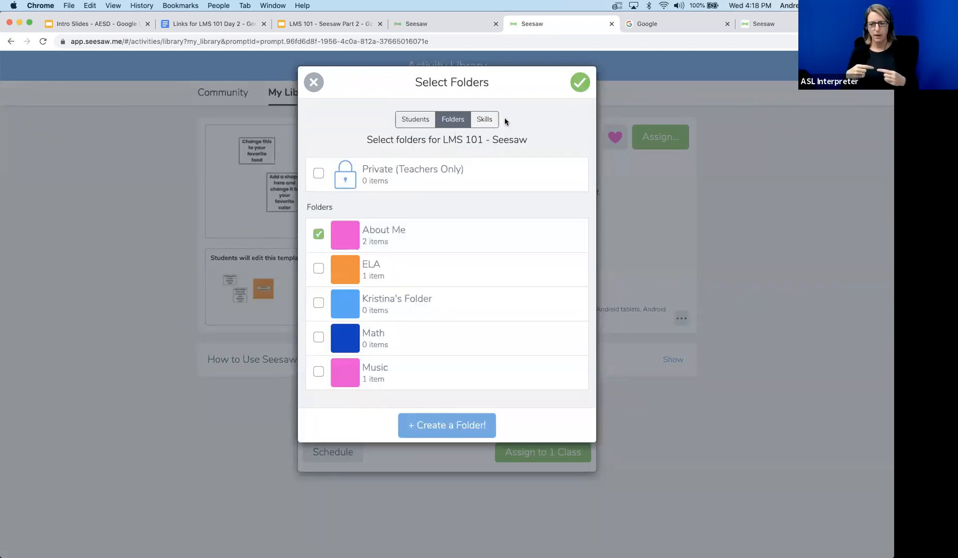
left_click(578, 85)
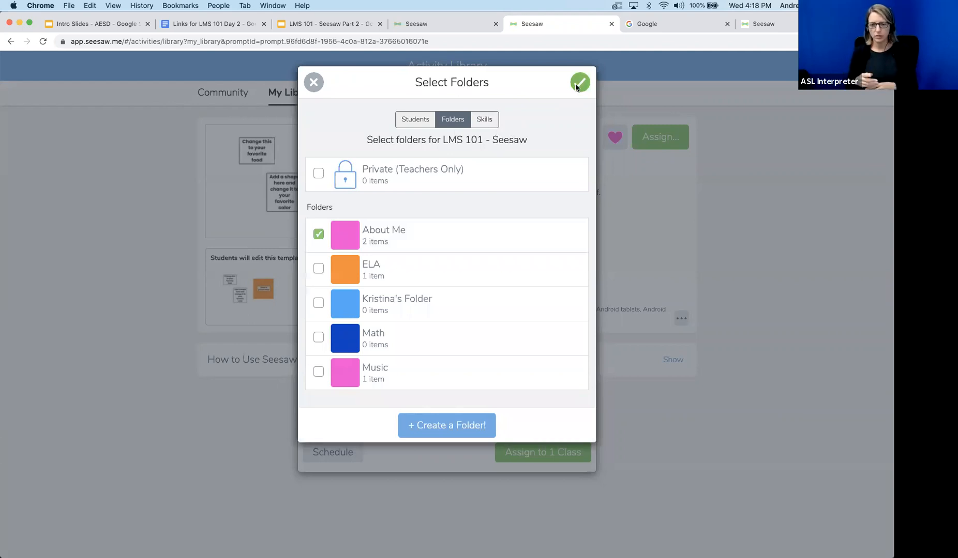
left_click(529, 457)
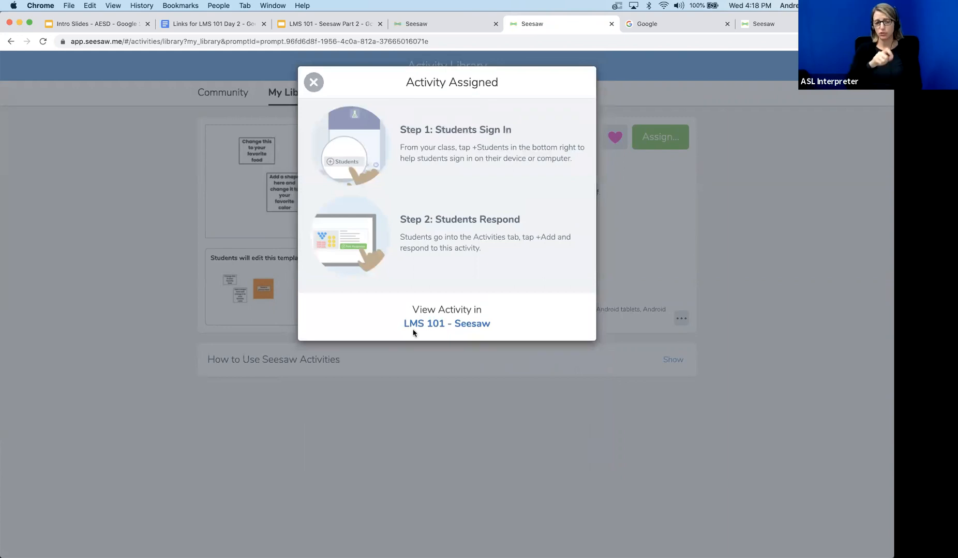
left_click(314, 83)
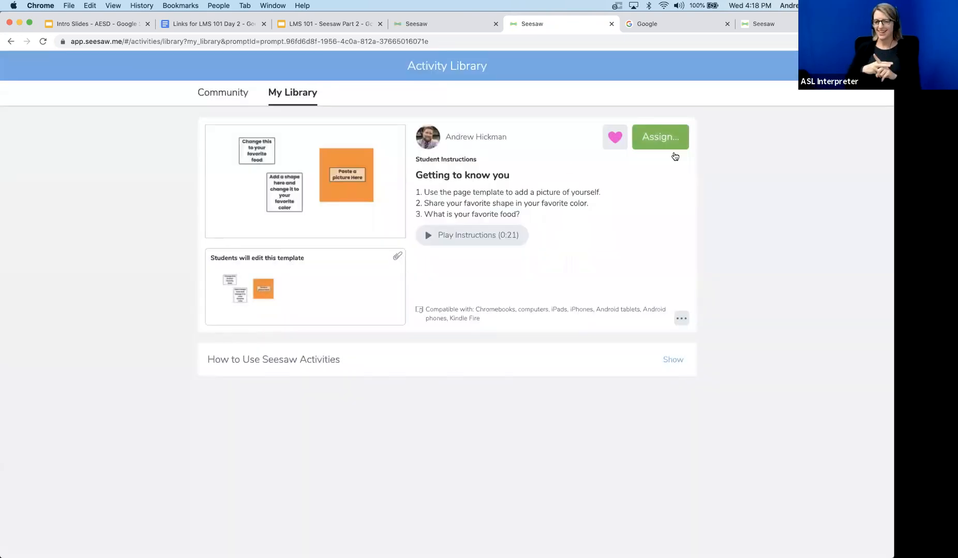
Set up a second assignment of the activity to LMS 101 - Seesaw for only the student with the dolphin avatar.
left_click(669, 140)
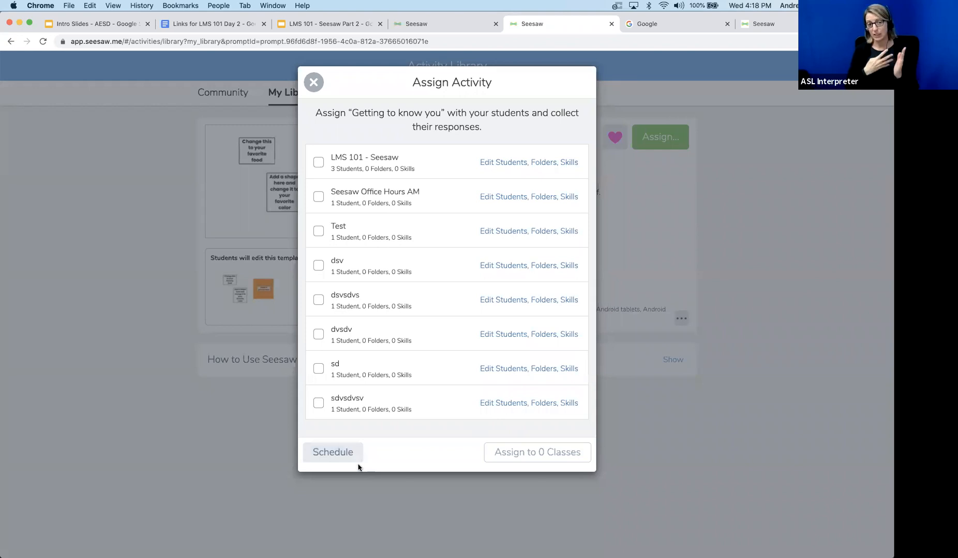
left_click(319, 163)
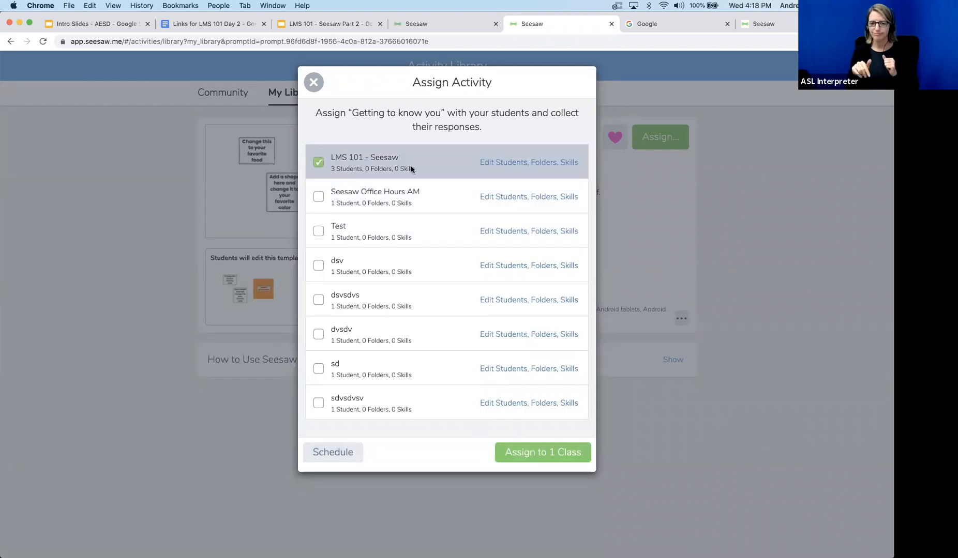
left_click(505, 162)
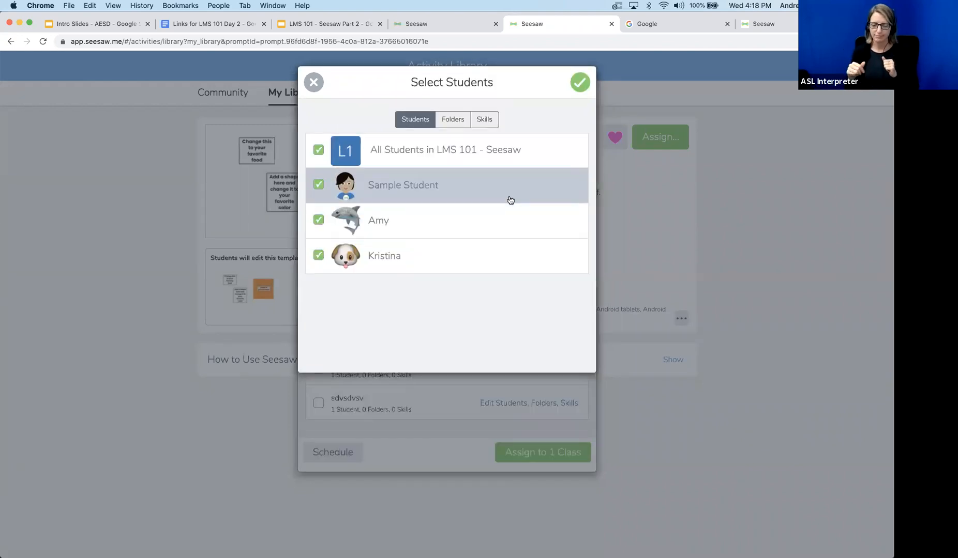
left_click(320, 187)
left_click(320, 254)
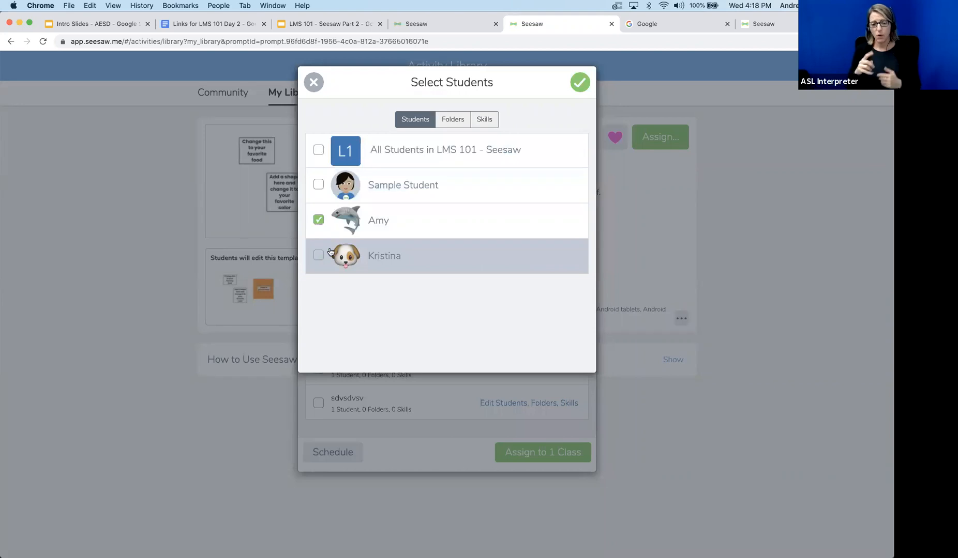
left_click(580, 82)
Schedule this assignment for Aug 19 at 06:19 PM and assign it.
left_click(335, 453)
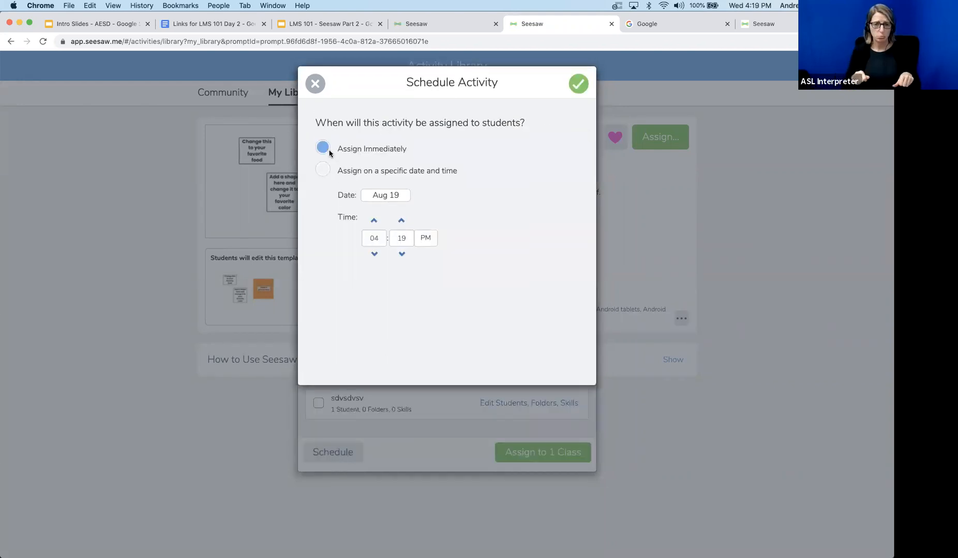
left_click(374, 221)
left_click(374, 221)
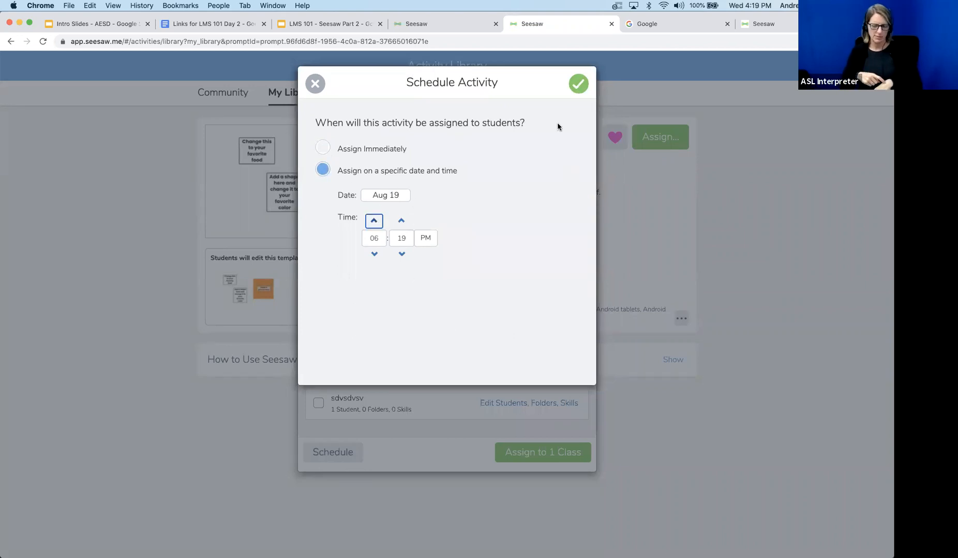
left_click(577, 84)
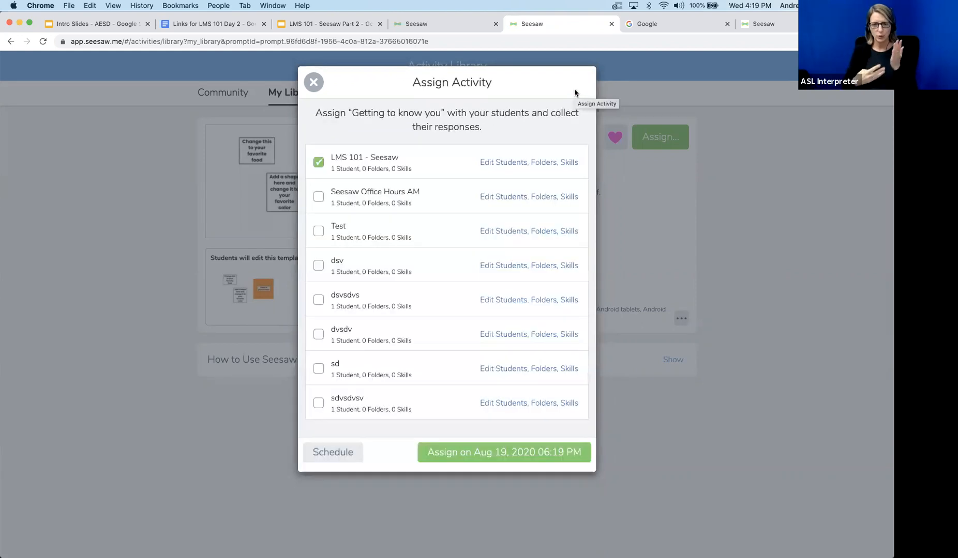
left_click(501, 450)
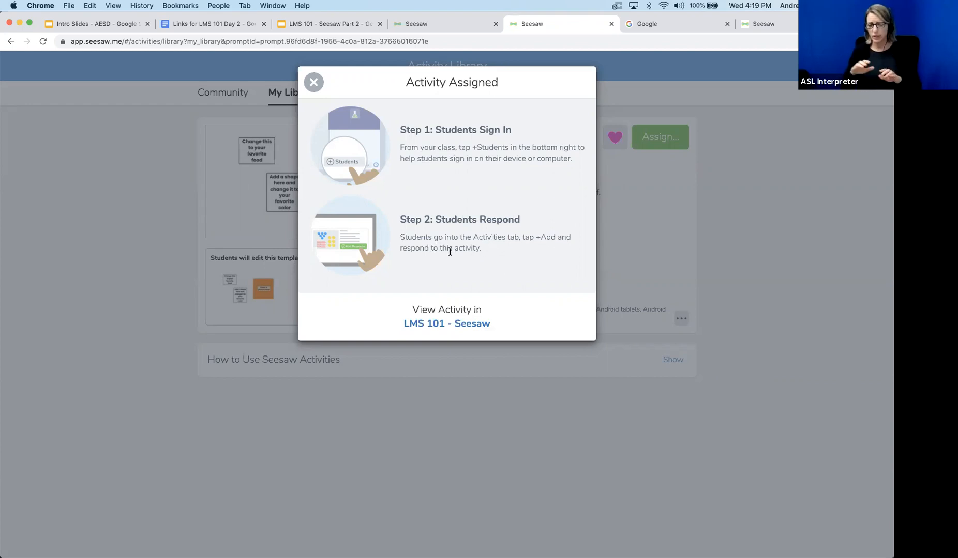
left_click(313, 81)
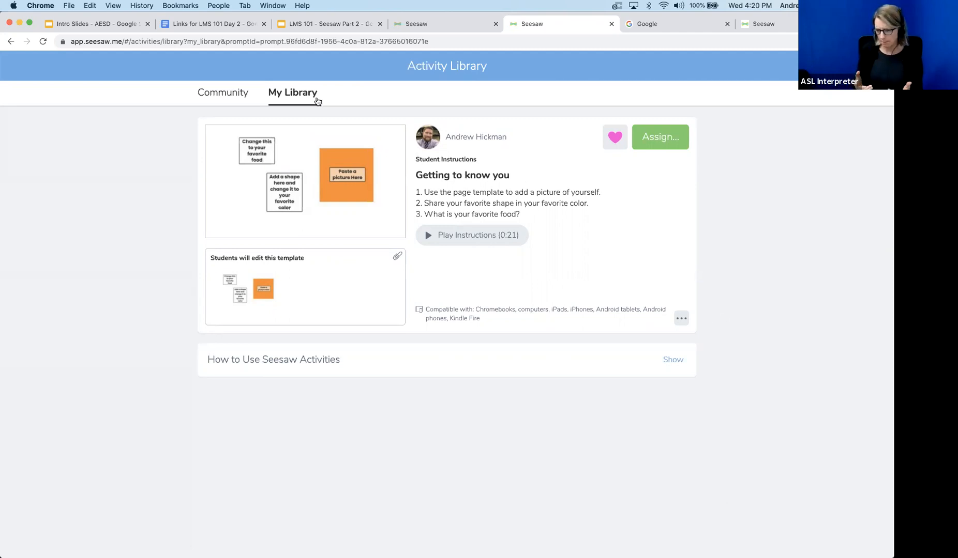
Return to the class's activities and reopen the Activity Library to show My Library.
left_click(878, 66)
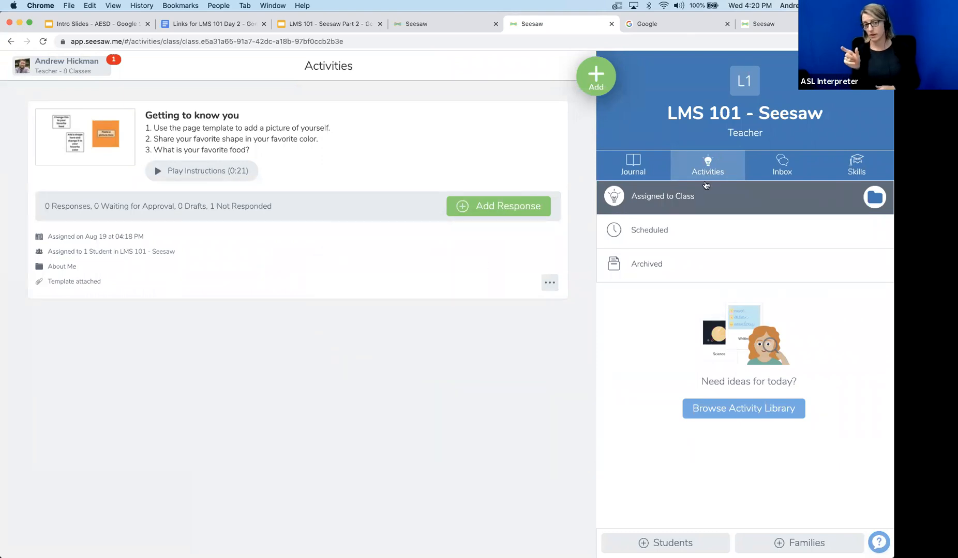
left_click(741, 408)
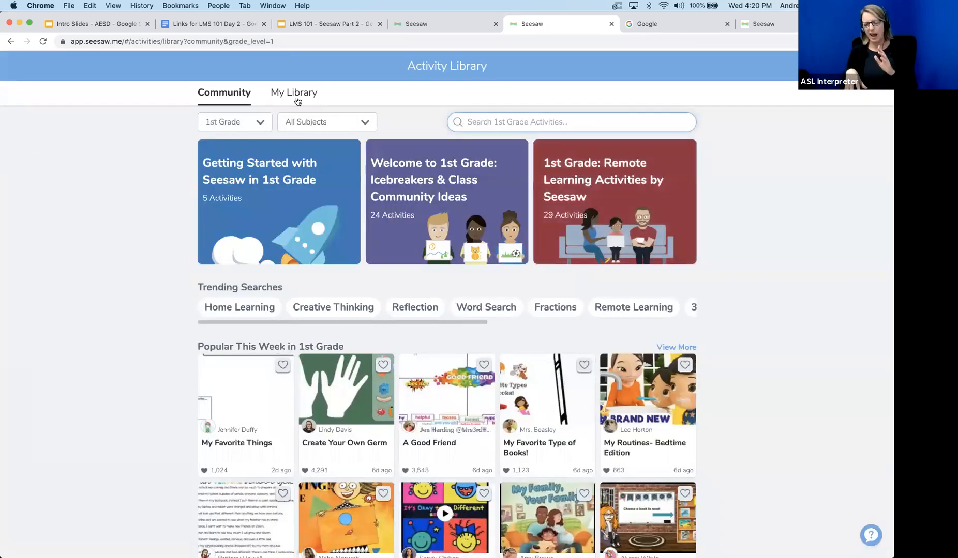
left_click(297, 101)
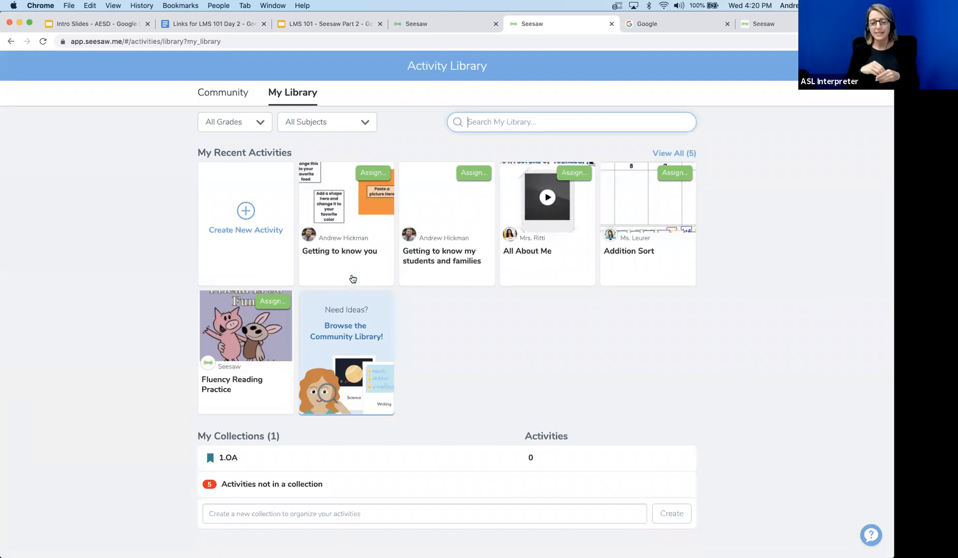
left_click(373, 174)
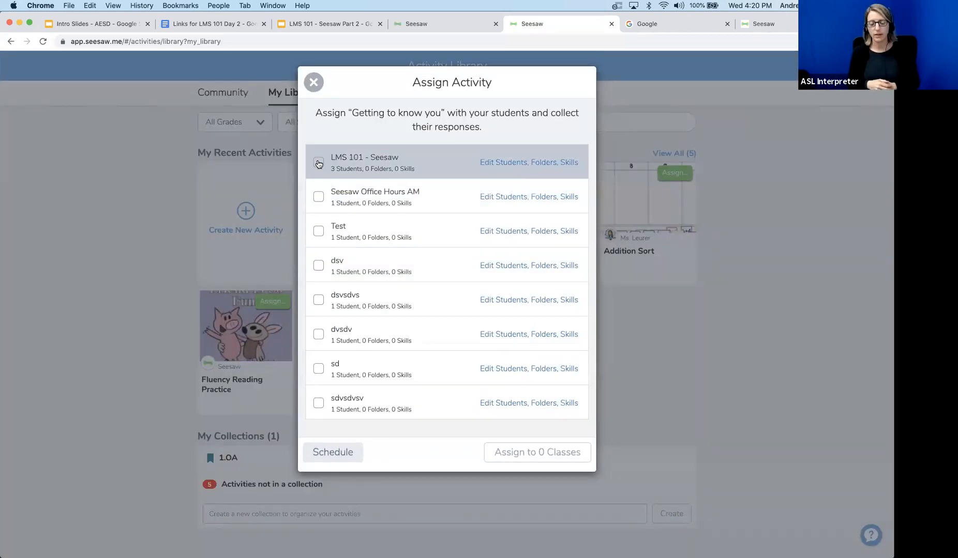
left_click(318, 163)
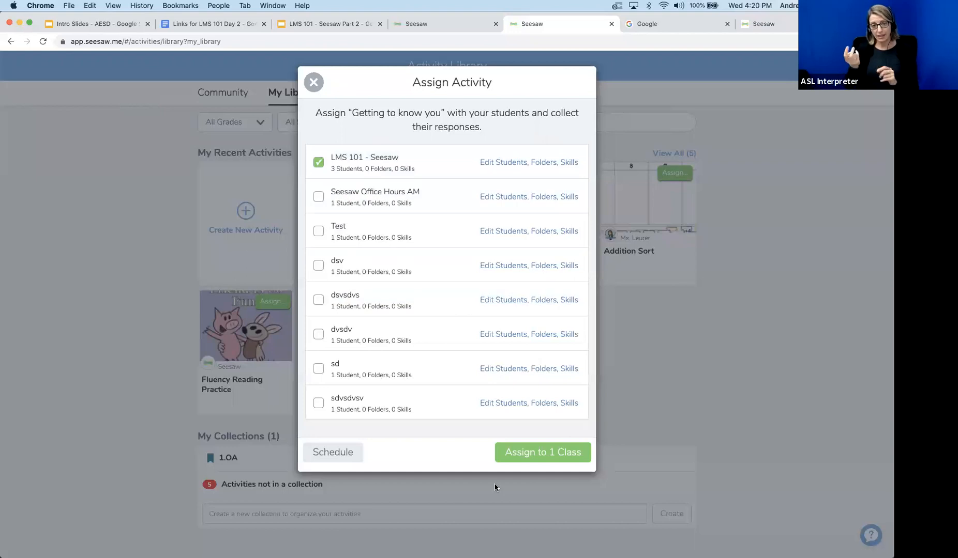
left_click(314, 84)
left_click(295, 93)
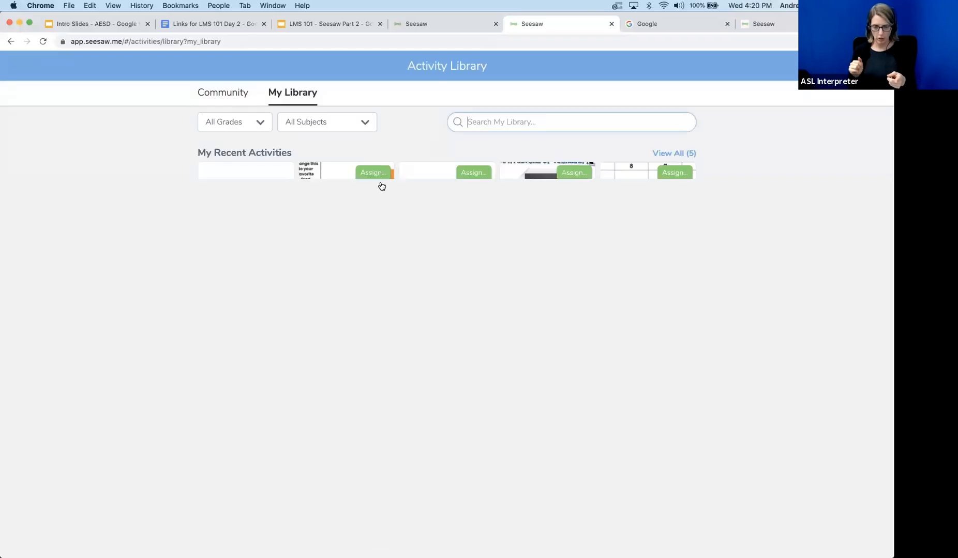
left_click(380, 173)
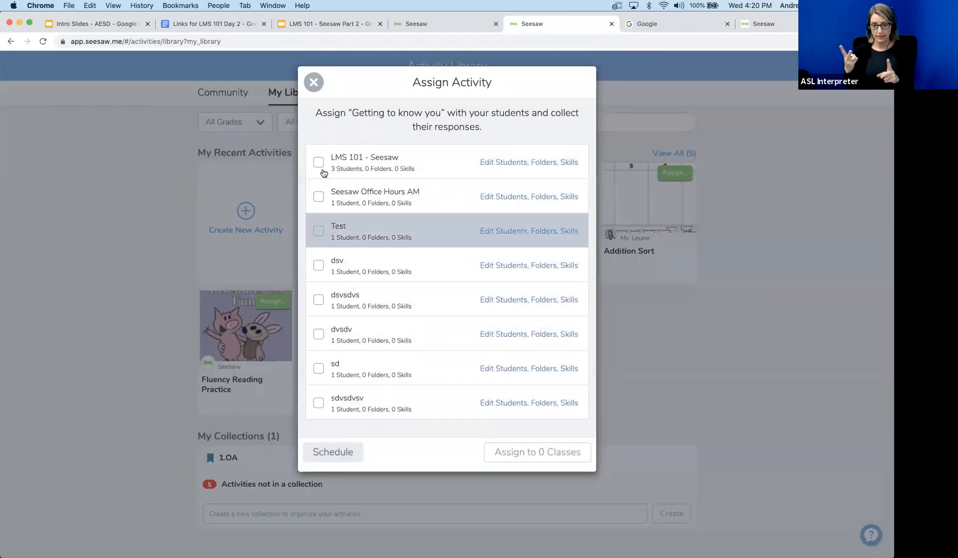
left_click(313, 82)
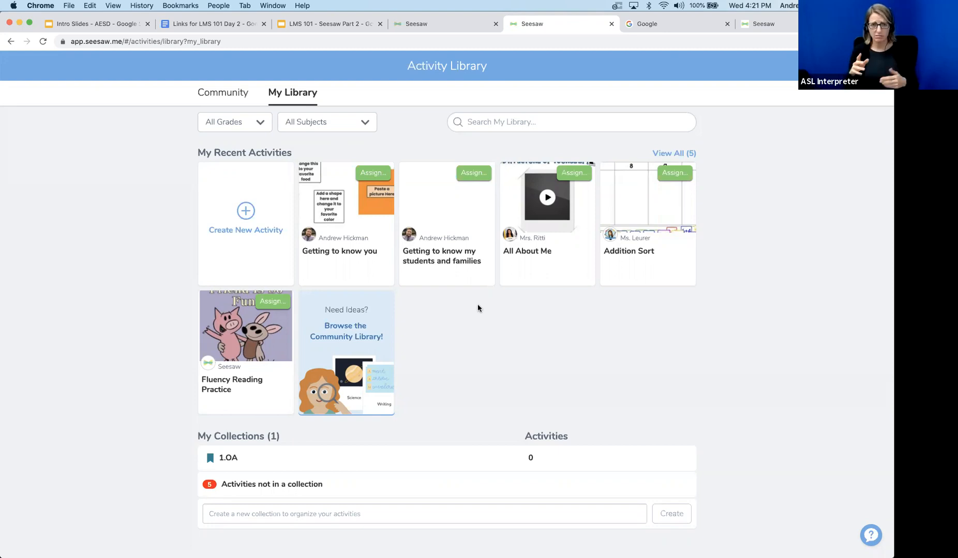
Open the "Getting to know my students and families" activity from the library.
left_click(467, 265)
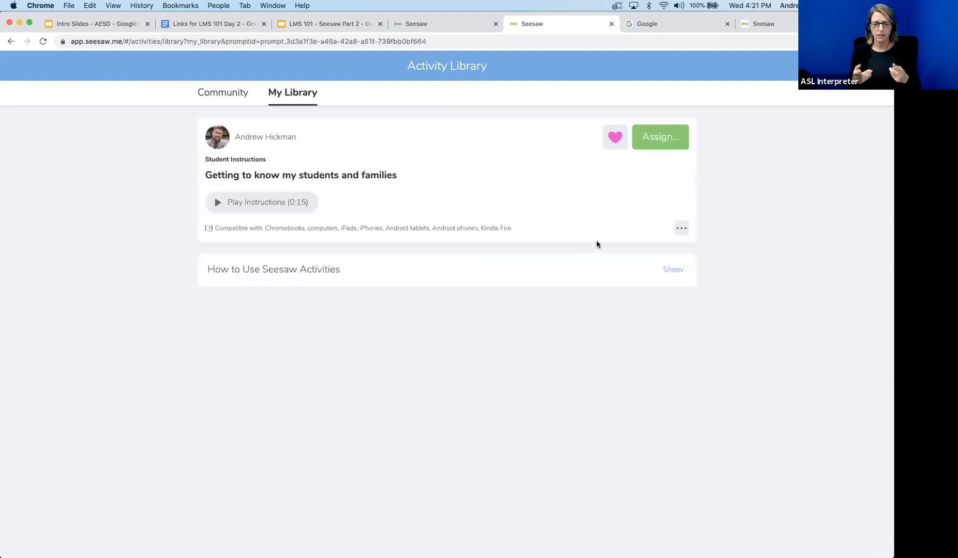
Delete the "Getting to know my students and families" activity from My Library and confirm the deletion.
left_click(681, 228)
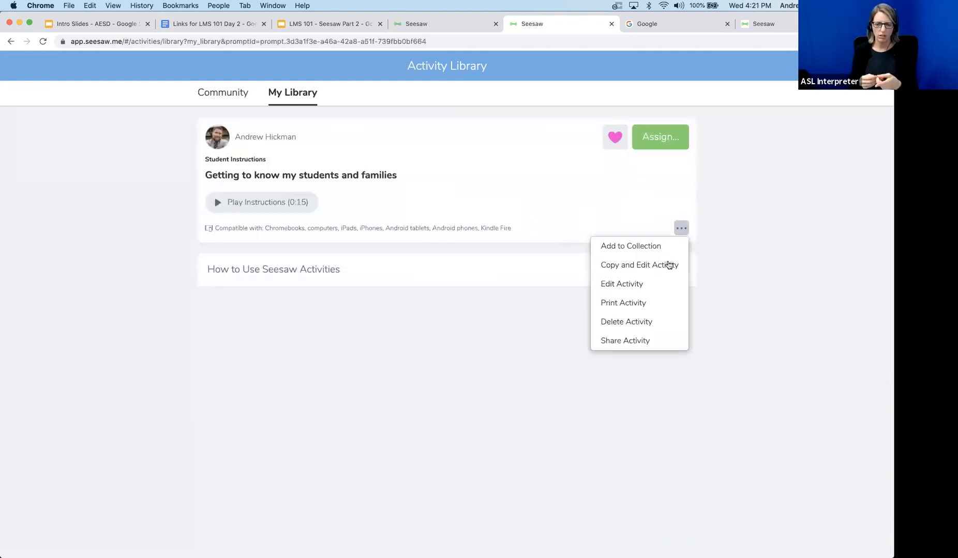
left_click(651, 326)
left_click(501, 253)
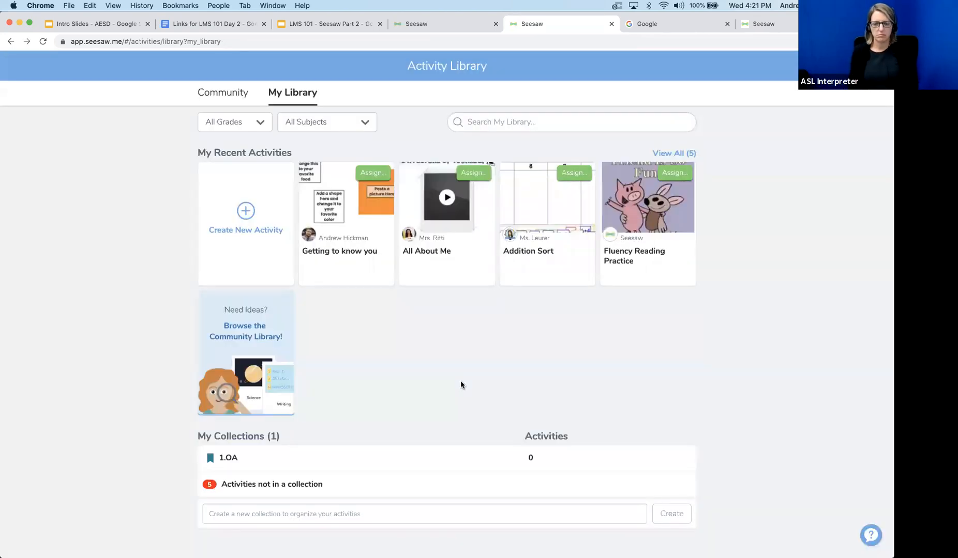
View the collection choices for the "Getting to know you" activity without adding it, and return to My Library.
left_click(344, 255)
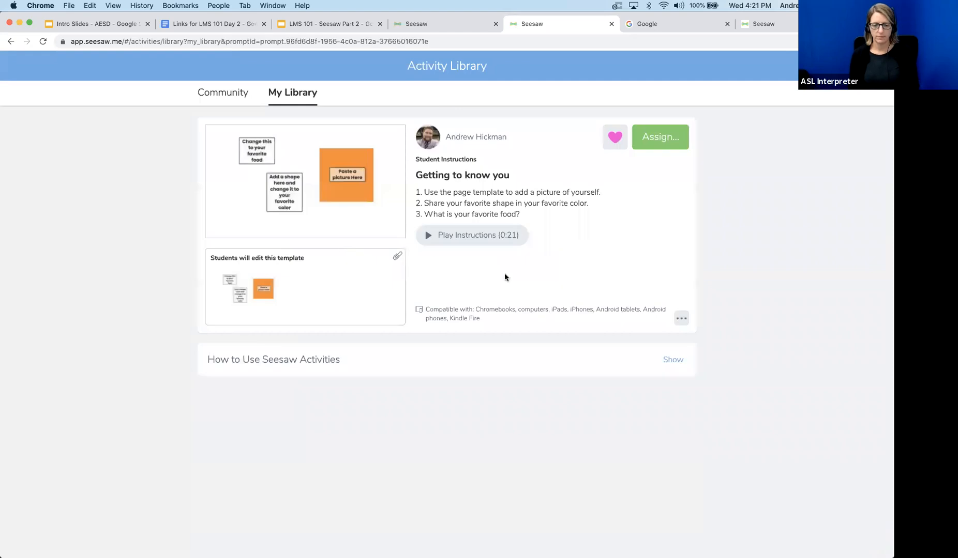
left_click(680, 319)
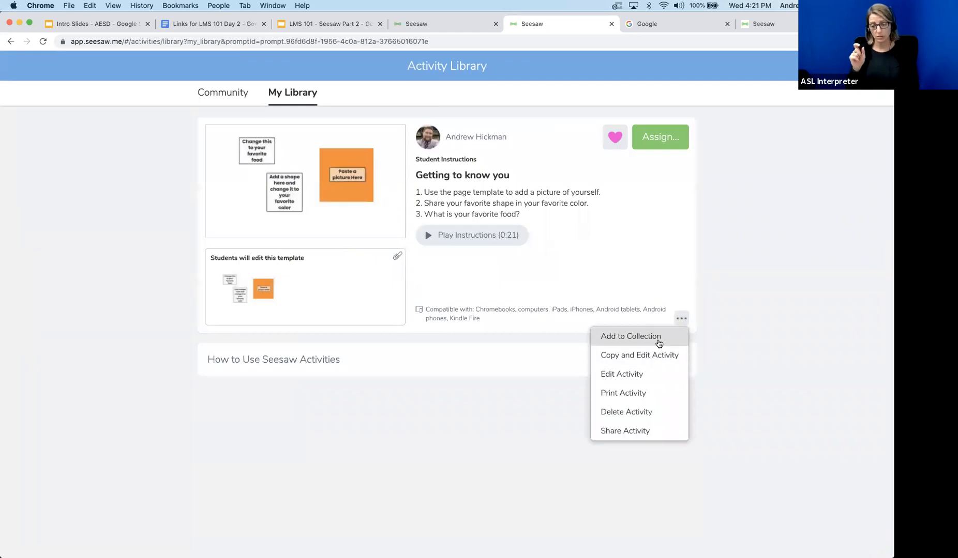
left_click(658, 342)
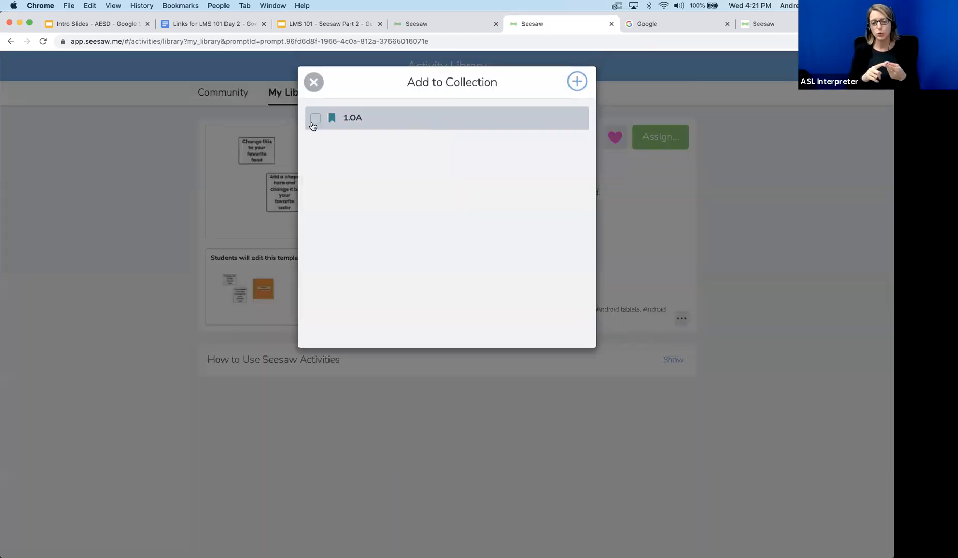
left_click(314, 82)
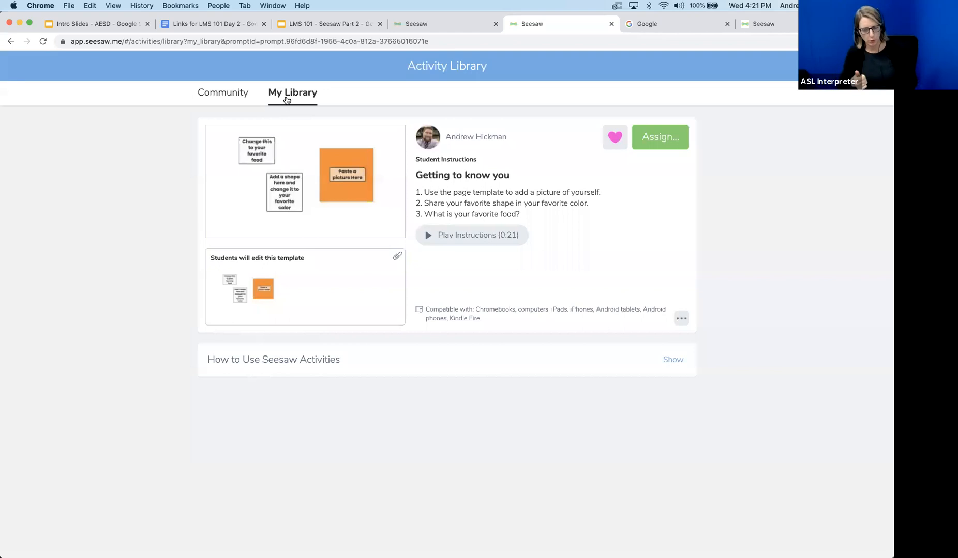
left_click(287, 99)
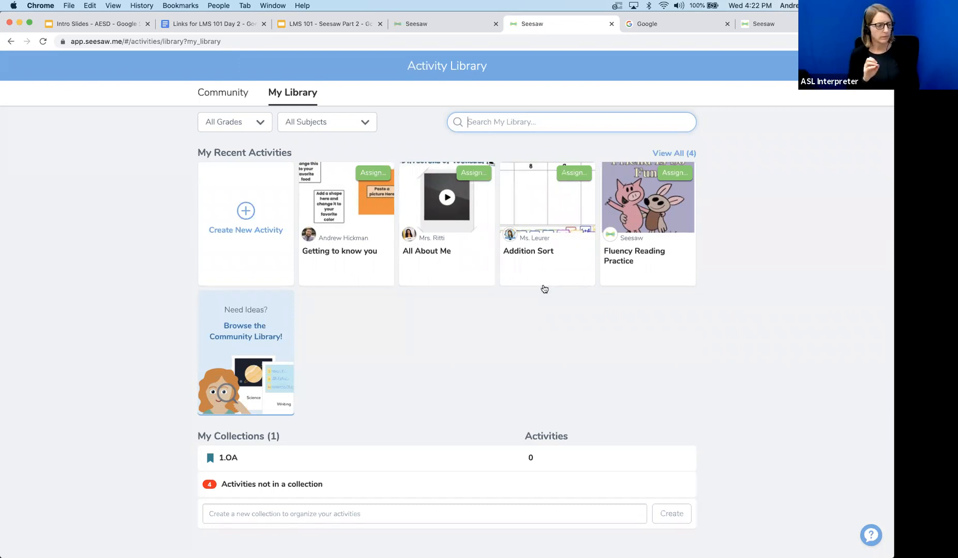
View the blank new-activity form and return to My Library without creating anything.
left_click(236, 230)
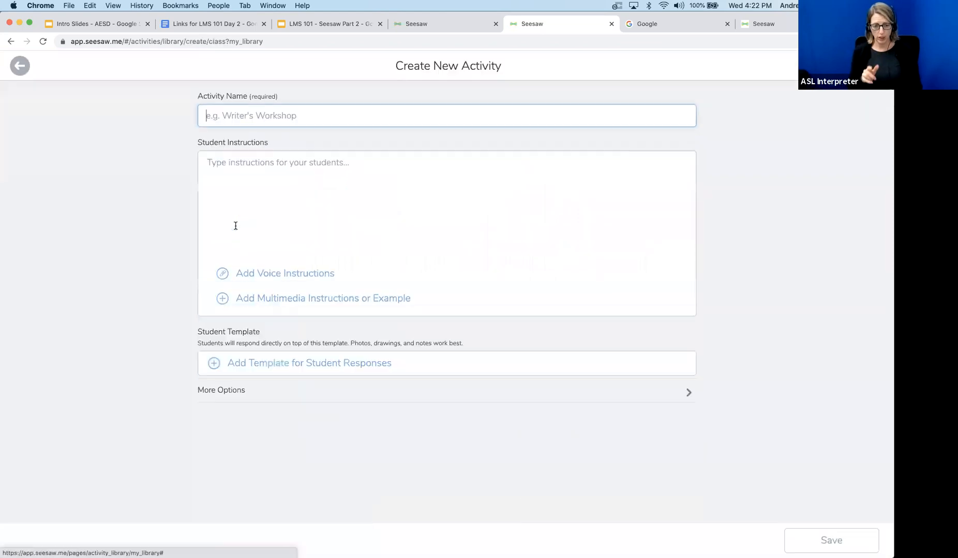
left_click(20, 65)
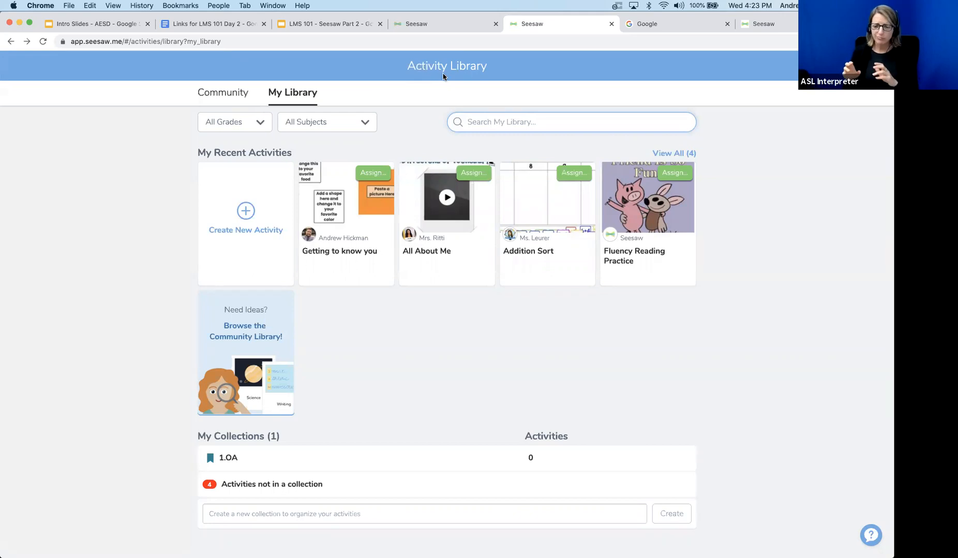
Open the Community library and browse its activities for 7th Grade, 4th Grade and finally all grades.
left_click(228, 94)
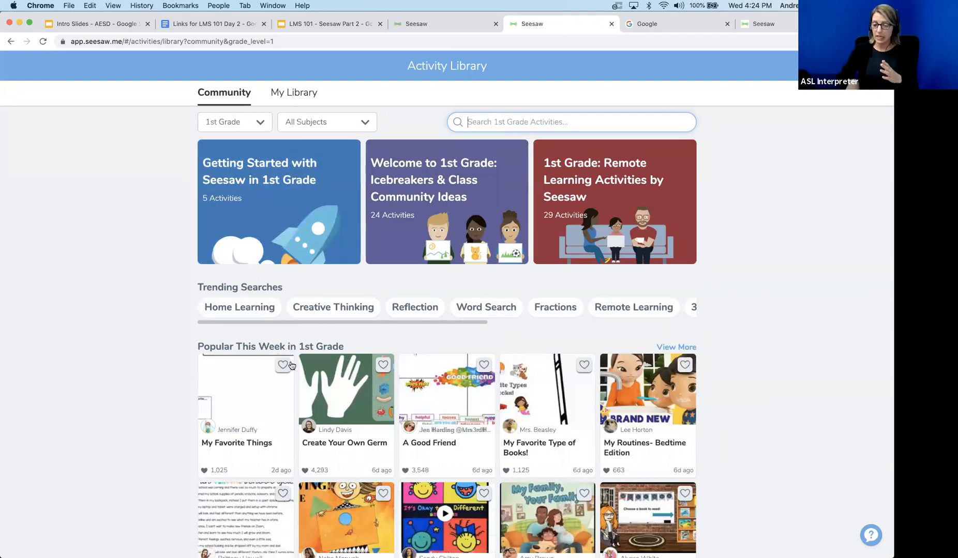
scroll(291, 366, "down", 1)
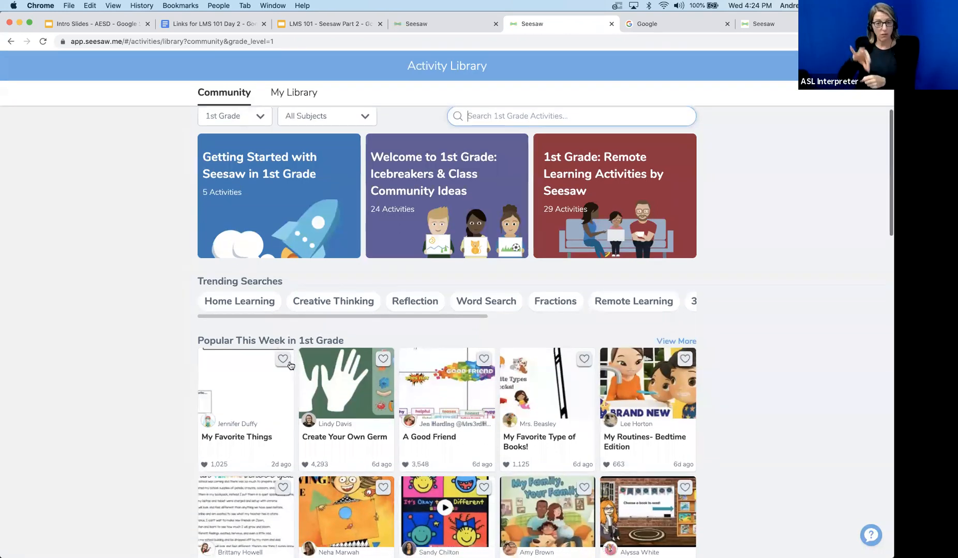
scroll(291, 366, "up", 1)
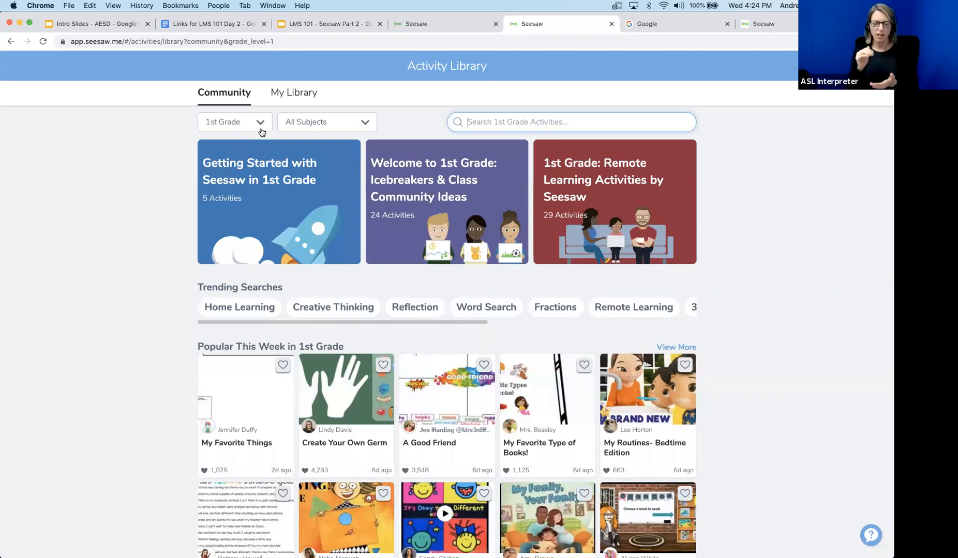
left_click(261, 130)
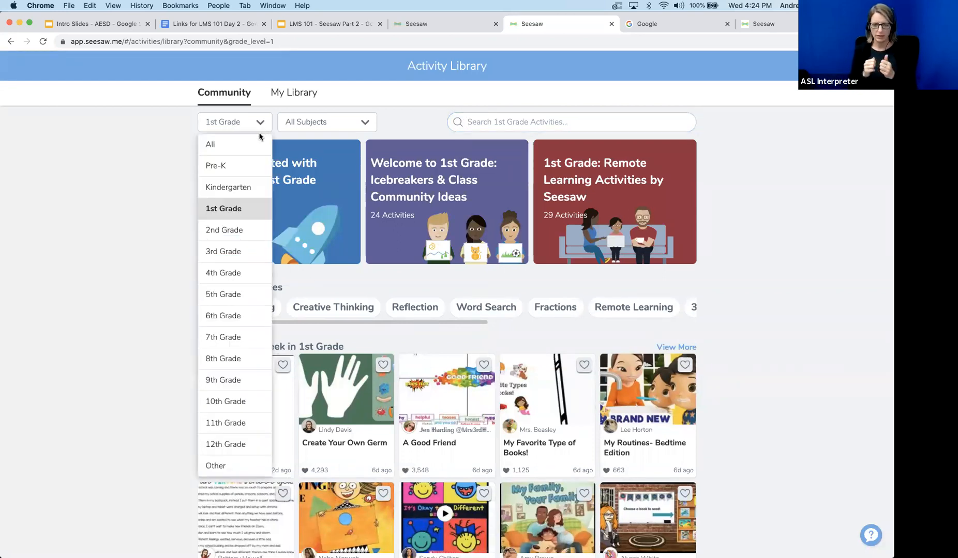
left_click(231, 338)
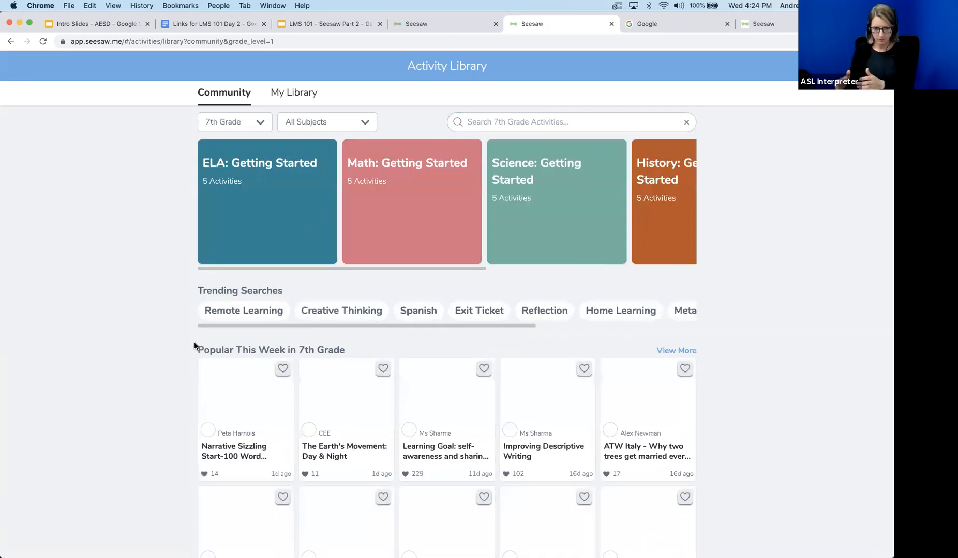
left_click(258, 127)
left_click(233, 275)
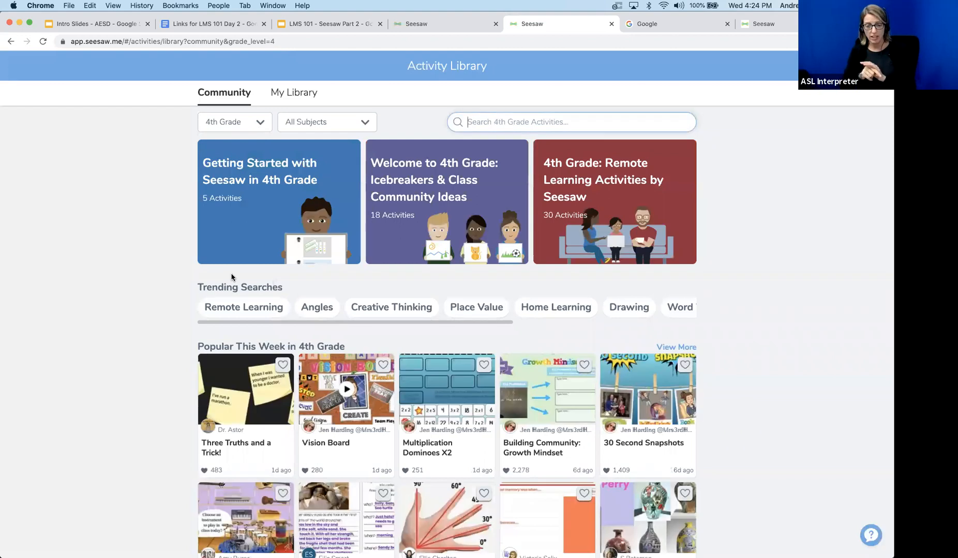
left_click(262, 122)
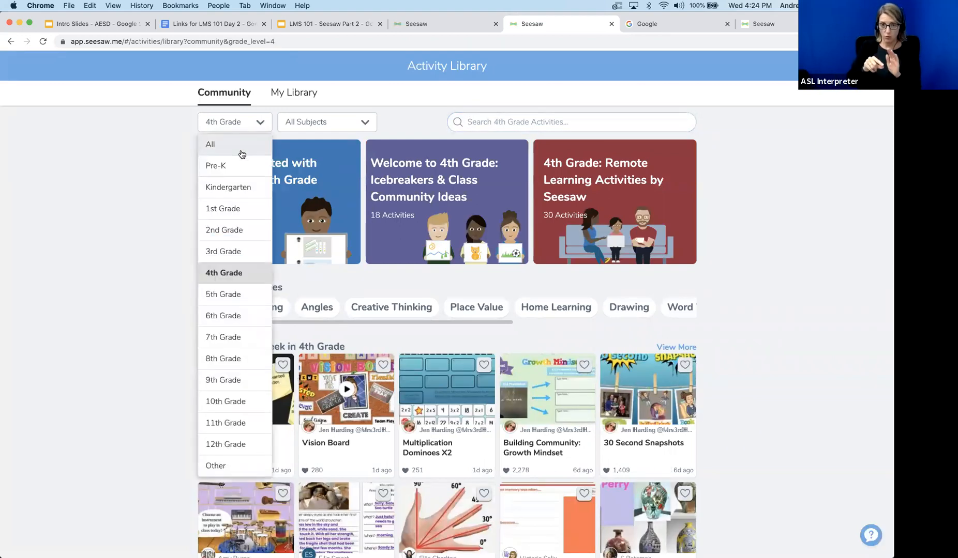
left_click(241, 148)
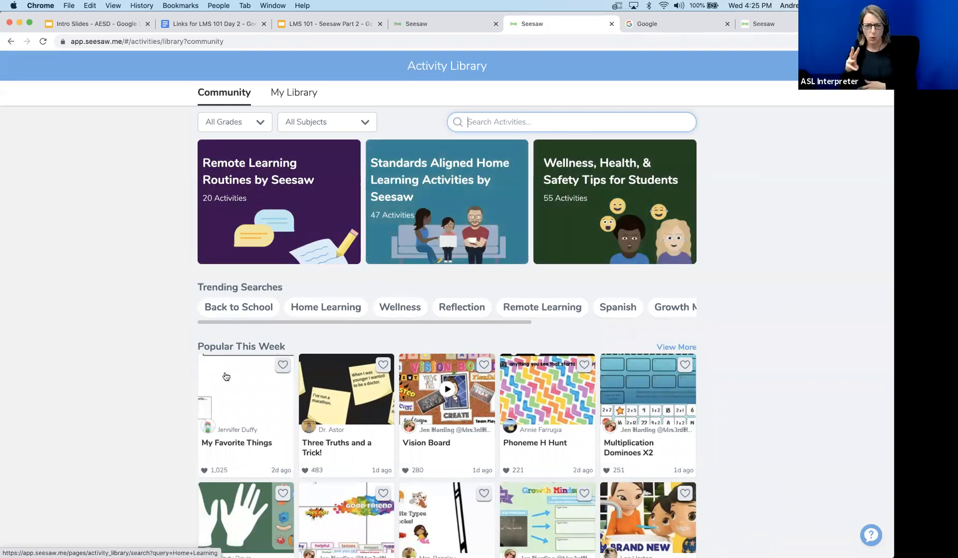
Show the community activities for the trending search "Back to School" and filter them to 1st Grade.
left_click(233, 310)
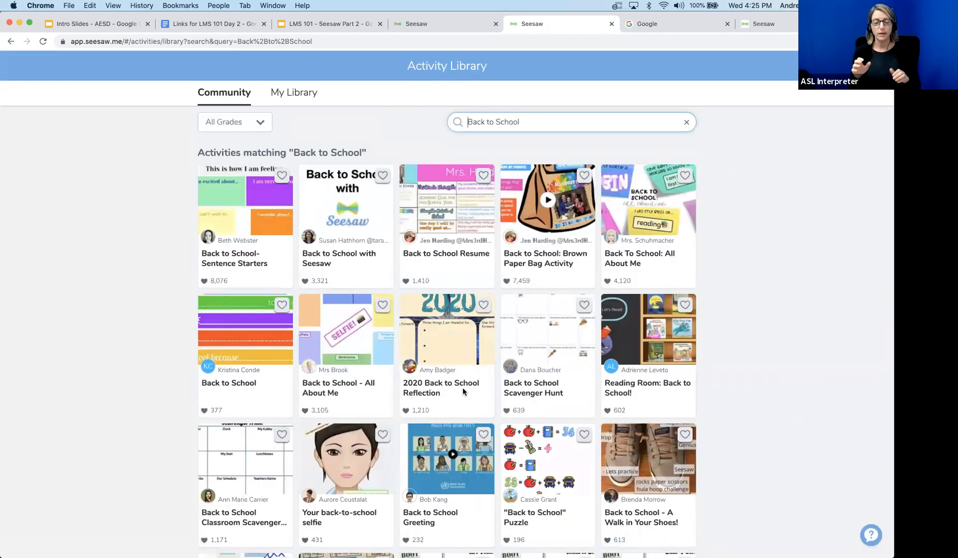
left_click(261, 128)
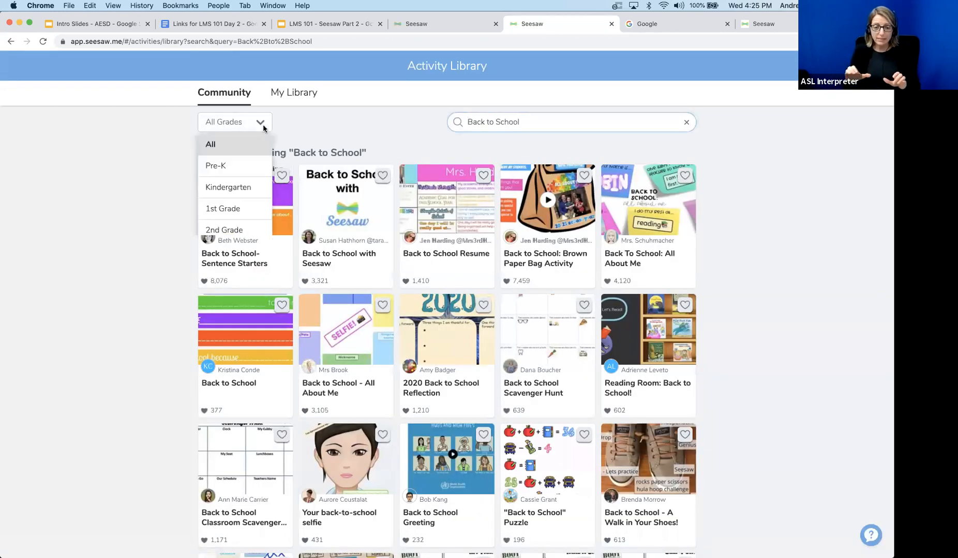
left_click(242, 210)
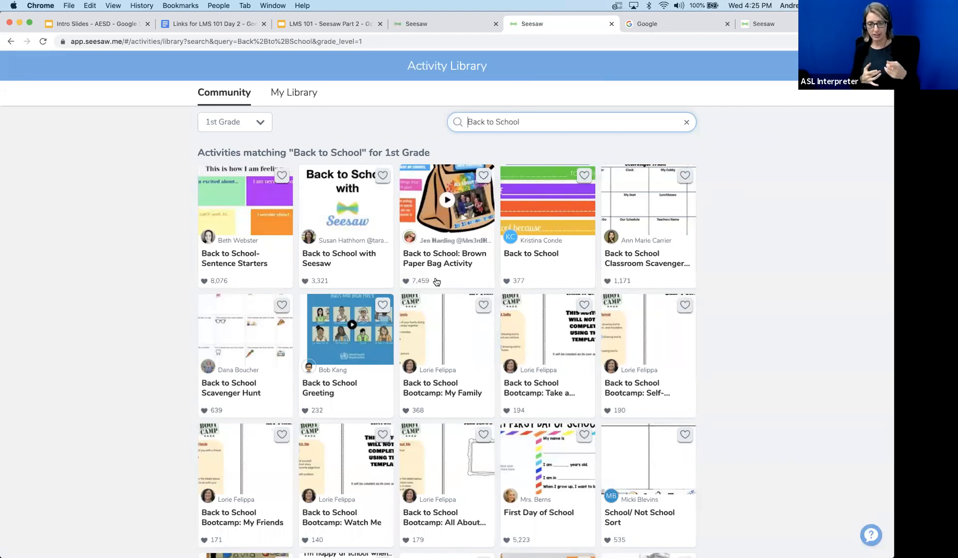
Save the "Back to School- Sentence Starters" activity to My Library and preview its student template.
left_click(245, 264)
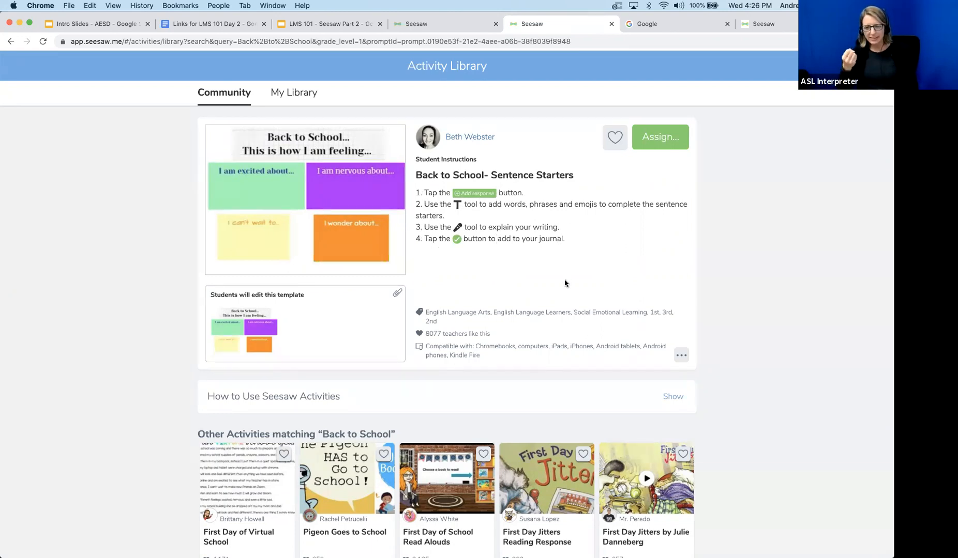
scroll(565, 283, "down", 1)
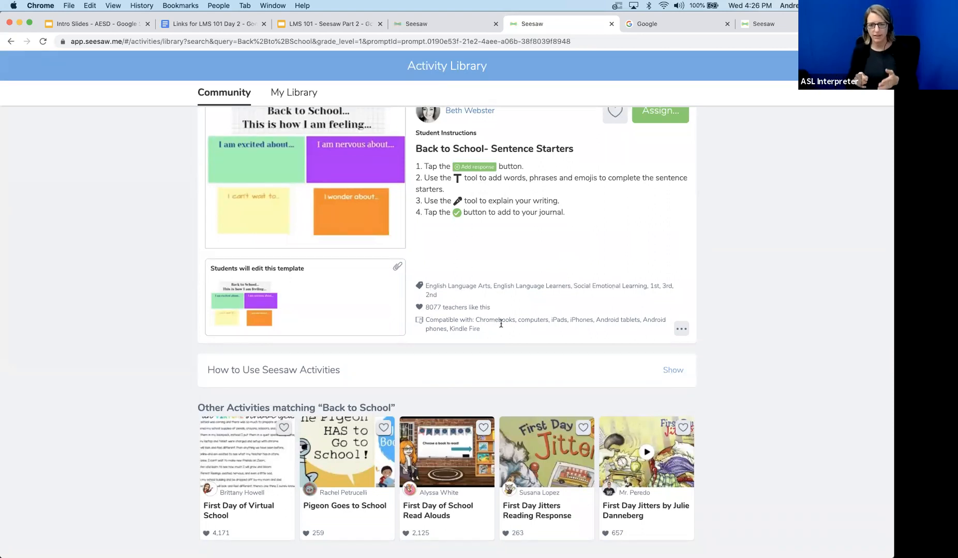
scroll(613, 188, "up", 1)
left_click(615, 137)
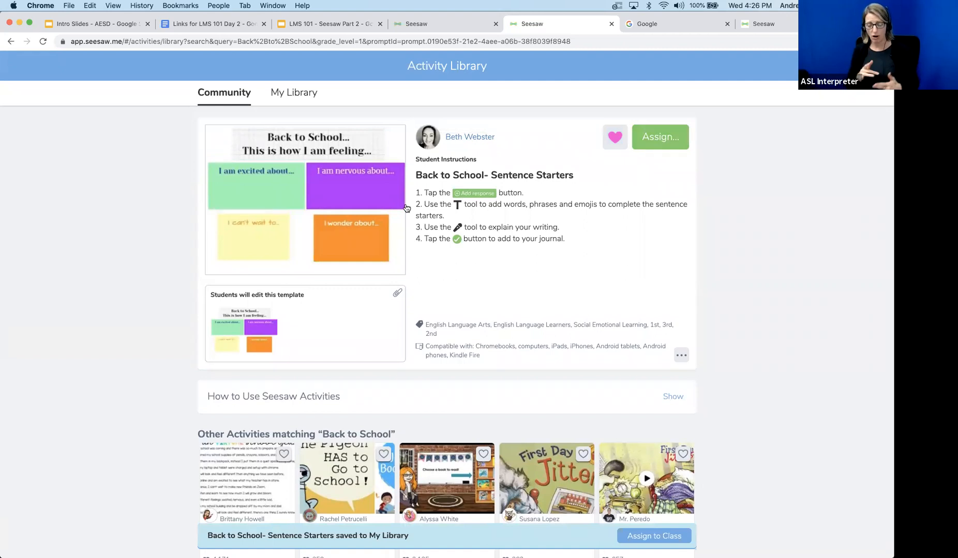
left_click(261, 322)
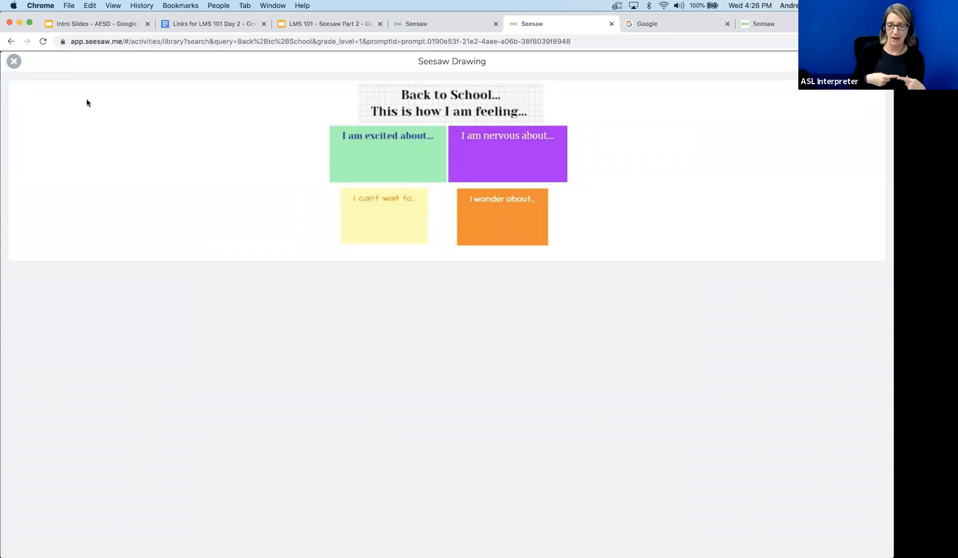
left_click(14, 61)
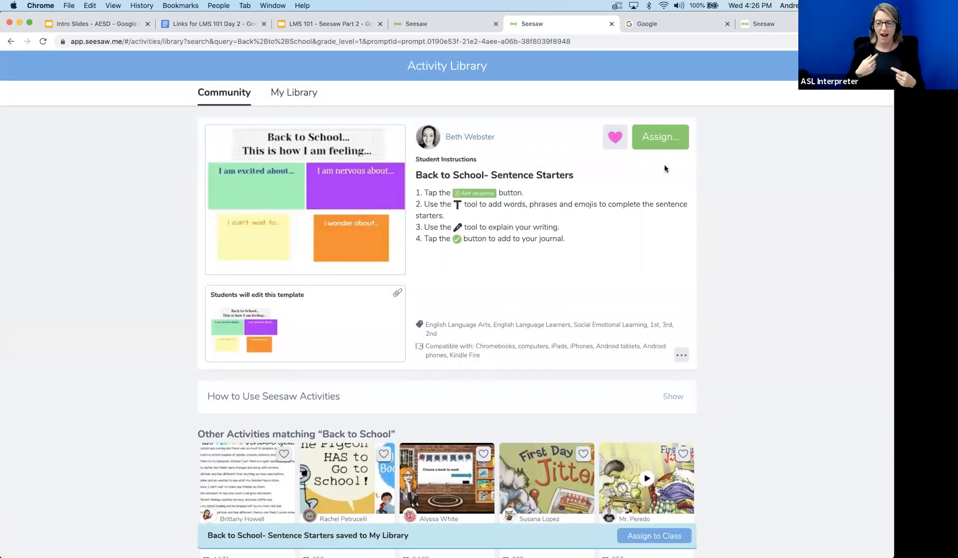
Assign the "Back to School- Sentence Starters" activity to only Sample Student in LMS 101 - Seesaw.
left_click(663, 146)
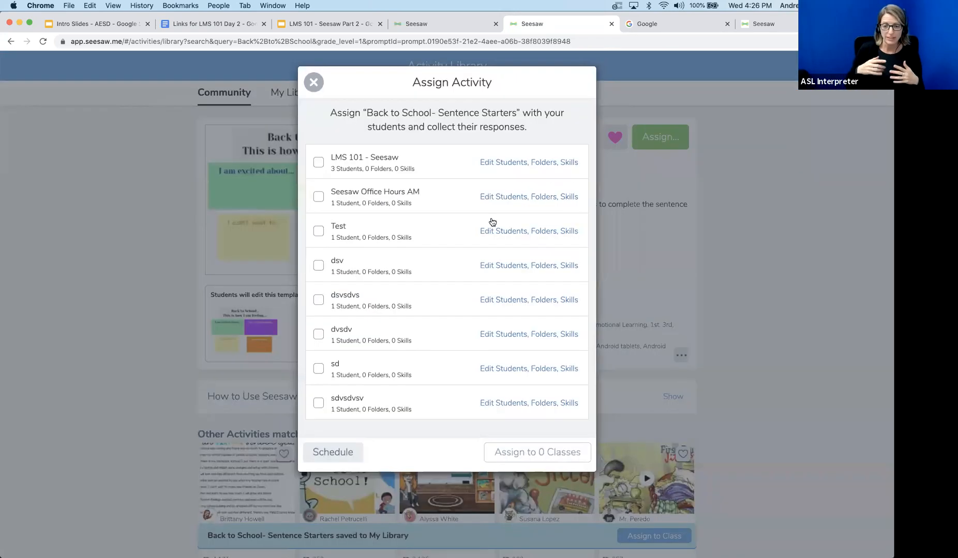
left_click(318, 162)
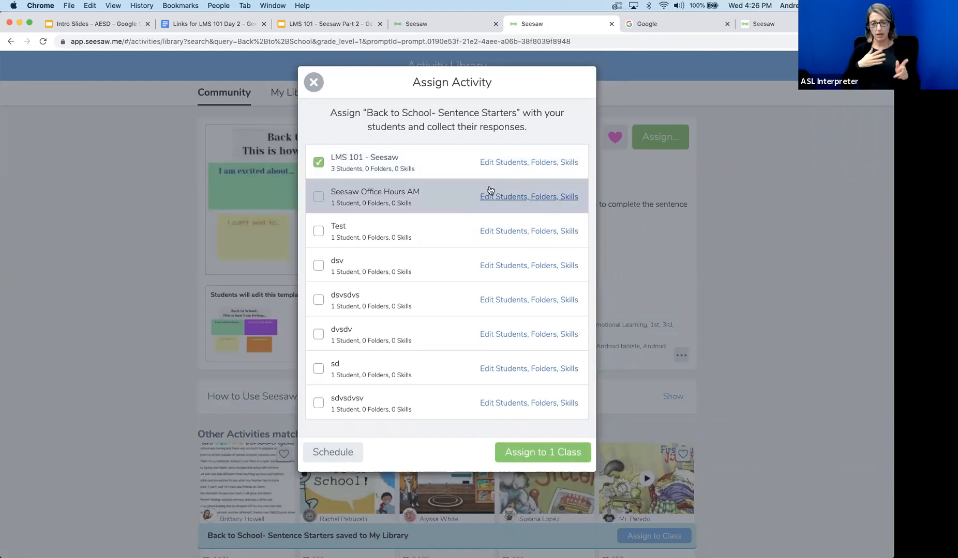
left_click(506, 162)
left_click(318, 184)
left_click(319, 150)
left_click(318, 150)
left_click(318, 184)
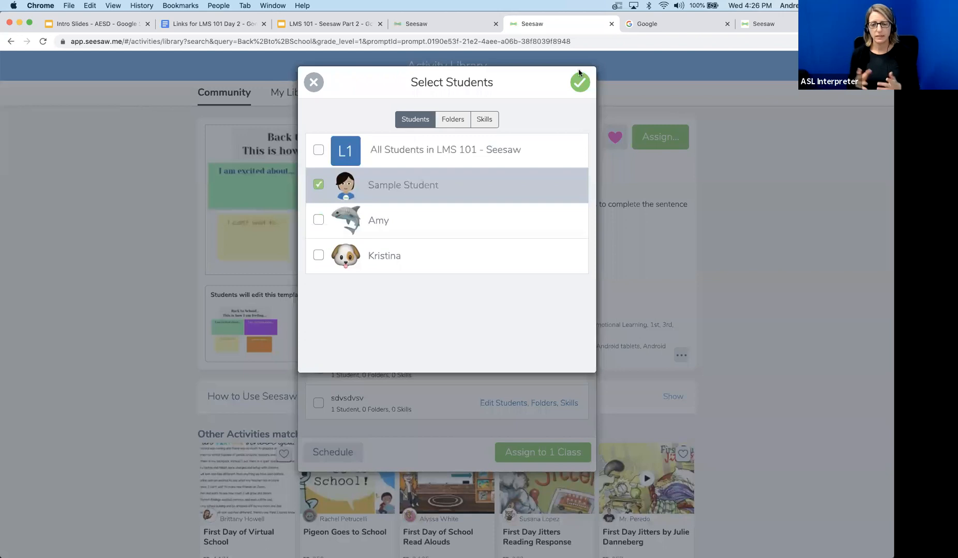
left_click(579, 82)
left_click(547, 450)
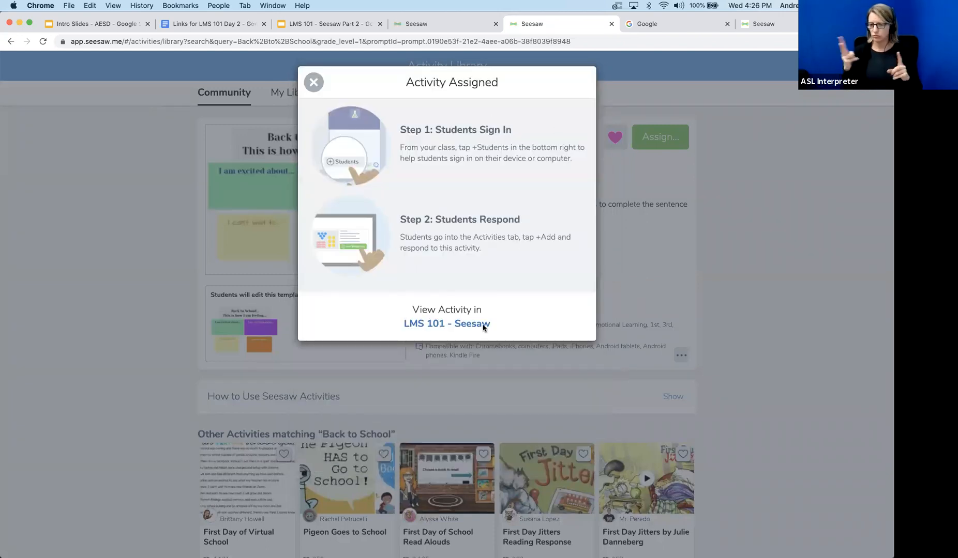
View the assigned activity in the LMS 101 - Seesaw class and preview its sentence-starter template.
left_click(485, 325)
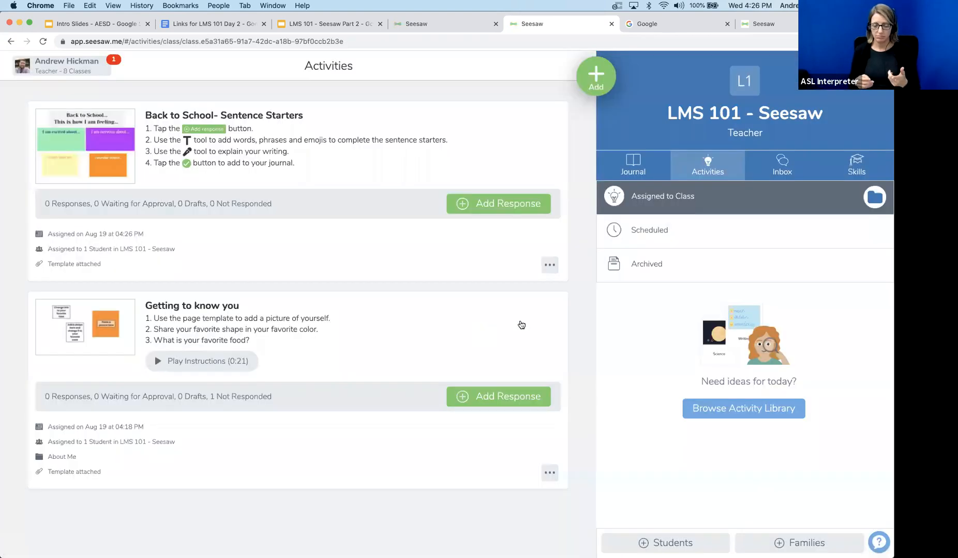
left_click(101, 145)
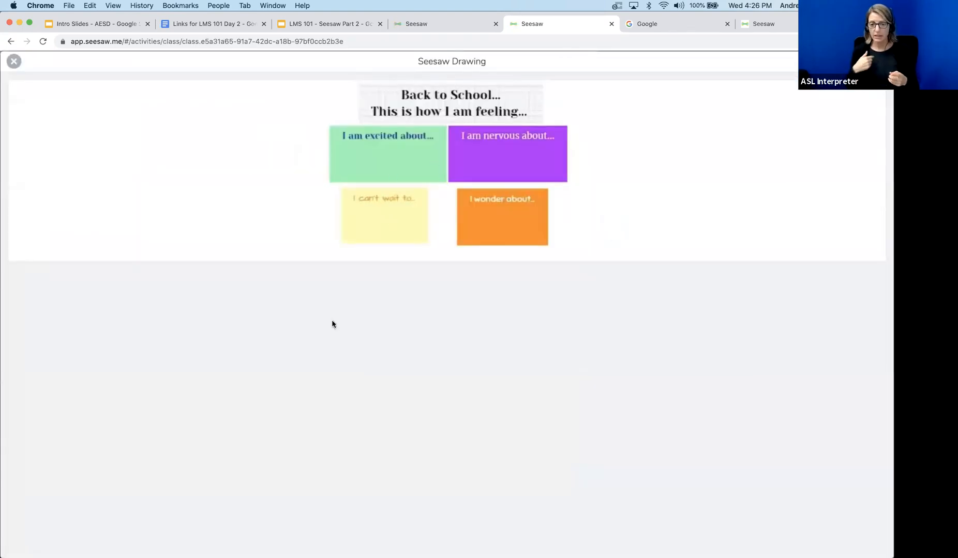
left_click(14, 61)
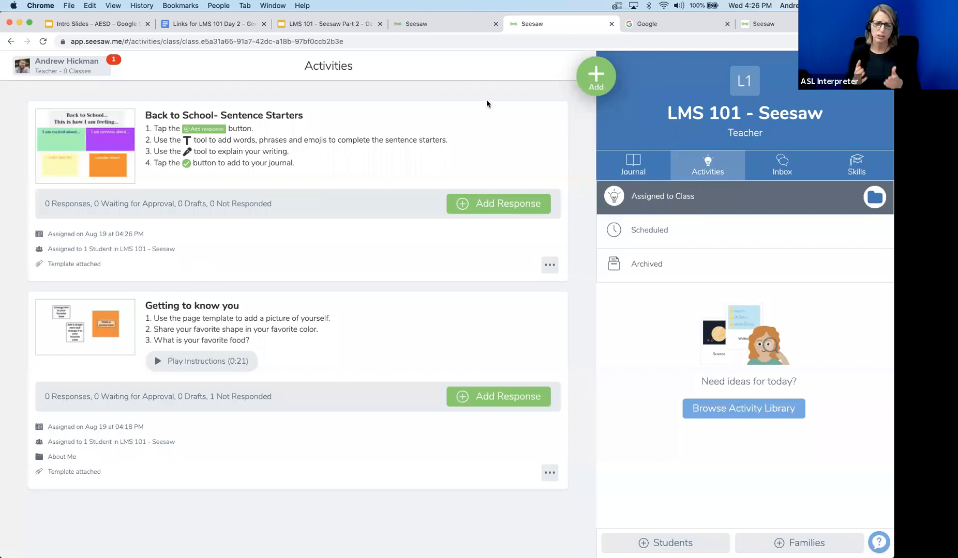
left_click(690, 165)
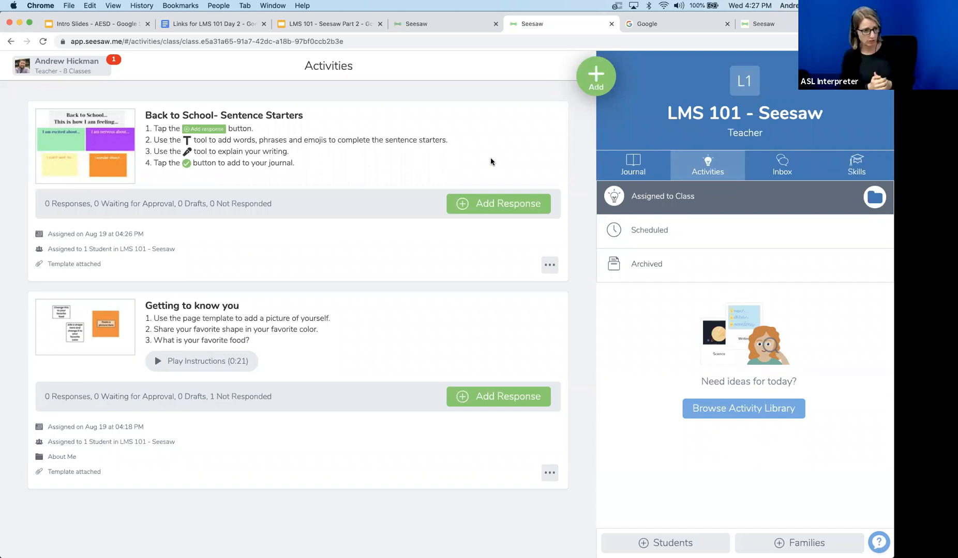
Switch to the "LMS 101 - Seesaw Part 2" presentation in Google Slides, present it and advance to the Resources slide.
left_click(339, 25)
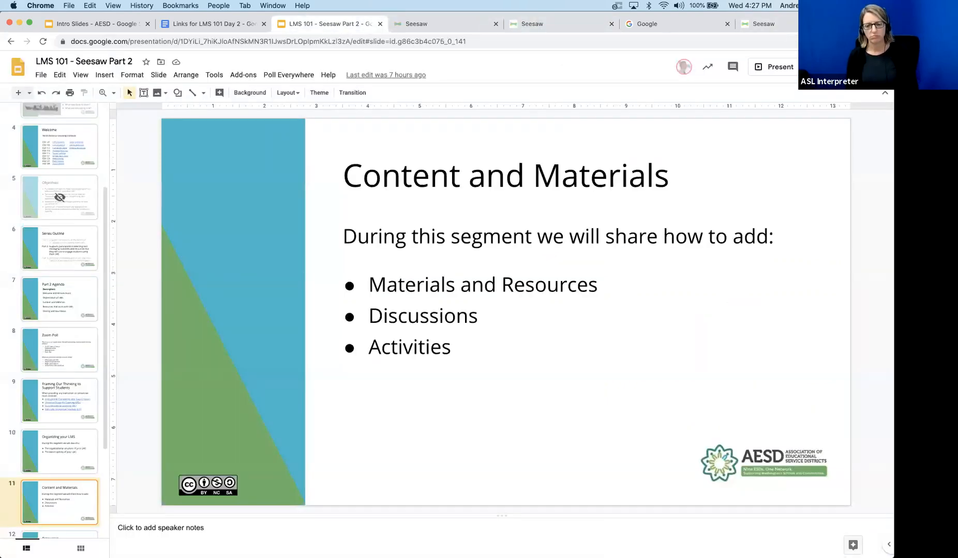
left_click(766, 72)
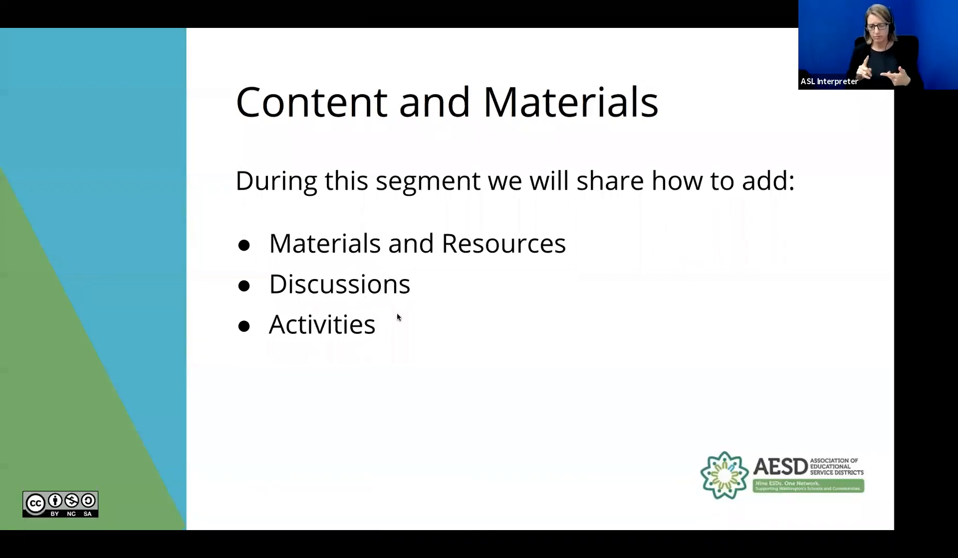
left_click(700, 310)
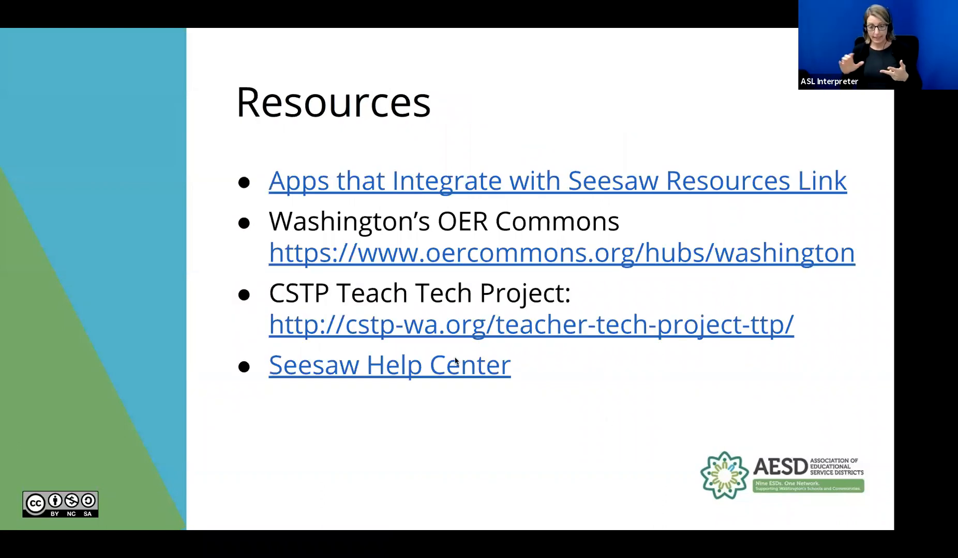